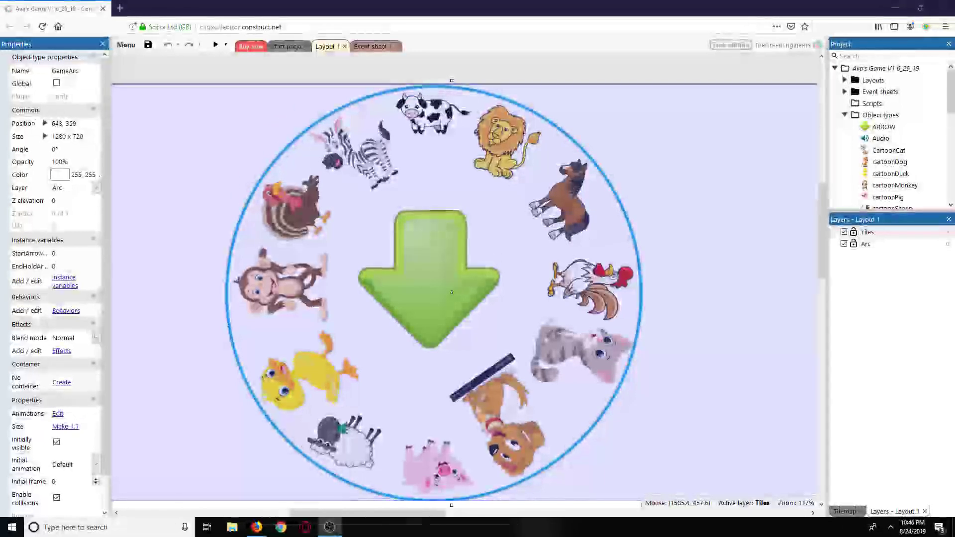
- Deselect the GameArc wheel so Layout 1's own properties show
{"action": "left_click", "coordinate": [486, 74]}
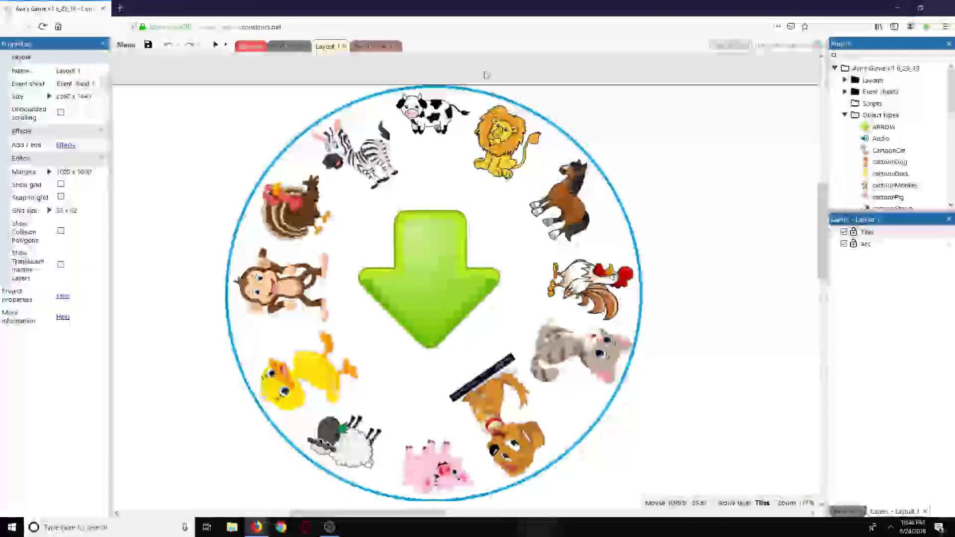
{"action": "scroll", "coordinate": [597, 172], "scroll_direction": "up", "scroll_amount": 1}
{"action": "scroll", "coordinate": [597, 171], "scroll_direction": "up", "scroll_amount": 2}
{"action": "scroll", "coordinate": [597, 171], "scroll_direction": "down", "scroll_amount": 3}
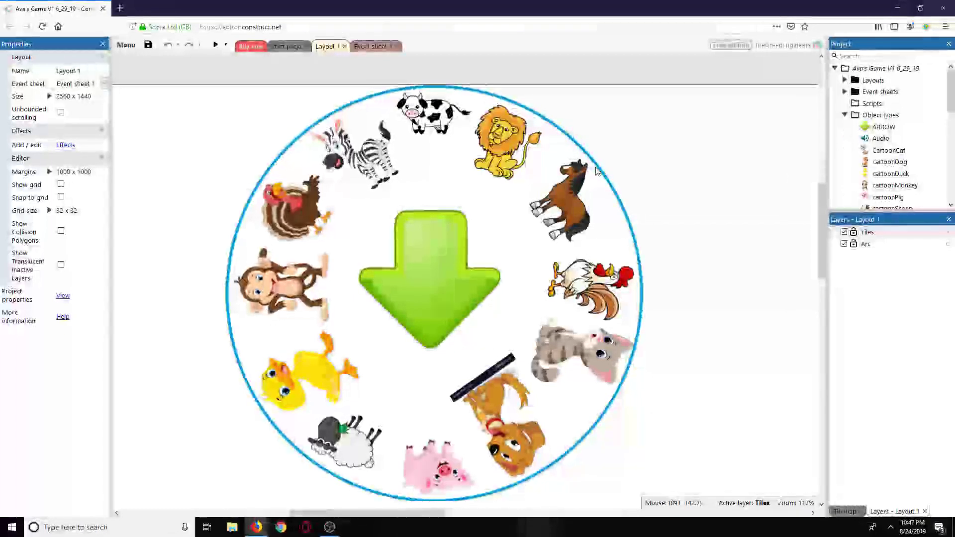
- Review the animal-sound events in Event sheet 1, then return to Layout 1
{"action": "left_click", "coordinate": [371, 46]}
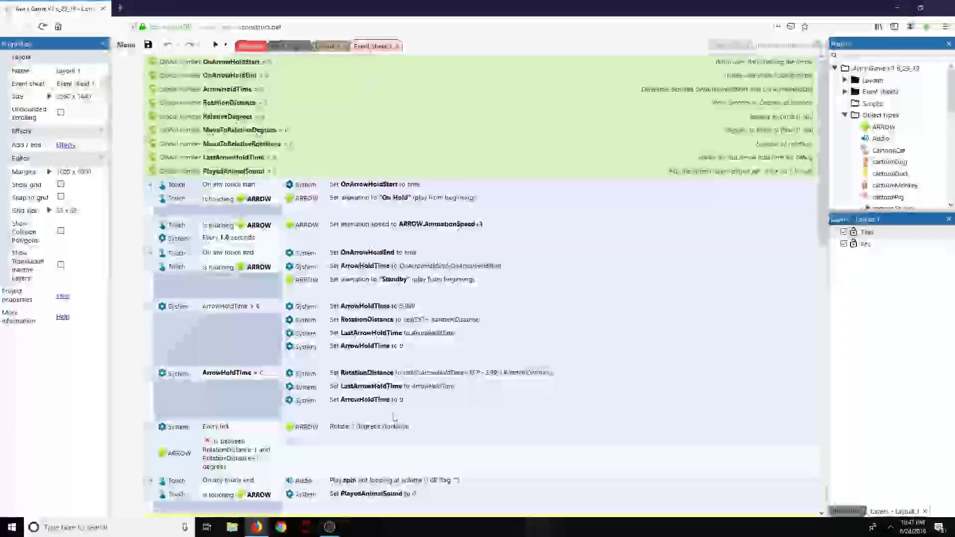
{"action": "scroll", "coordinate": [393, 413], "scroll_direction": "down", "scroll_amount": 10}
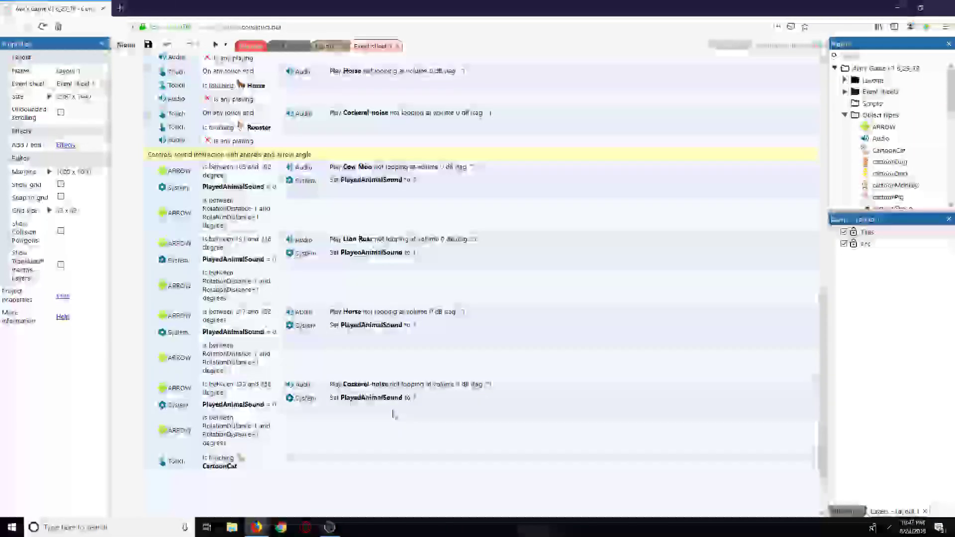
{"action": "scroll", "coordinate": [280, 210], "scroll_direction": "up", "scroll_amount": 4}
{"action": "left_click", "coordinate": [333, 46]}
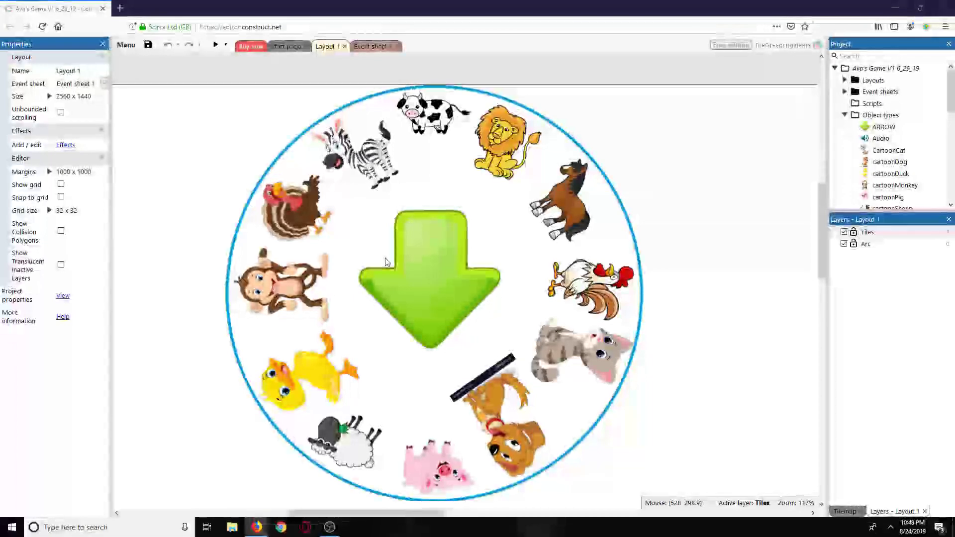
- Start a project export and browse targets like Scirra Arcade, Facebook Instant Games and Kongregate
{"action": "left_click", "coordinate": [126, 44]}
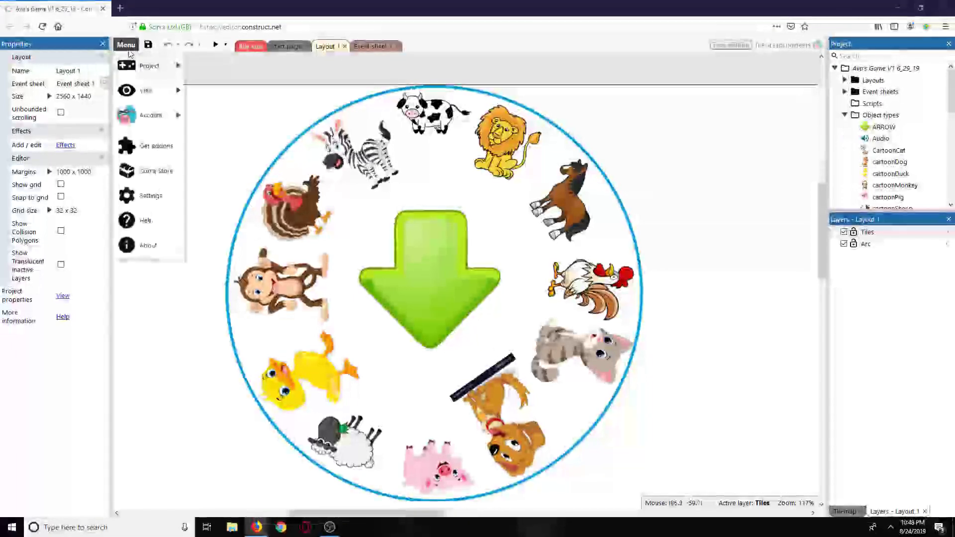
{"action": "mouse_move", "coordinate": [146, 66]}
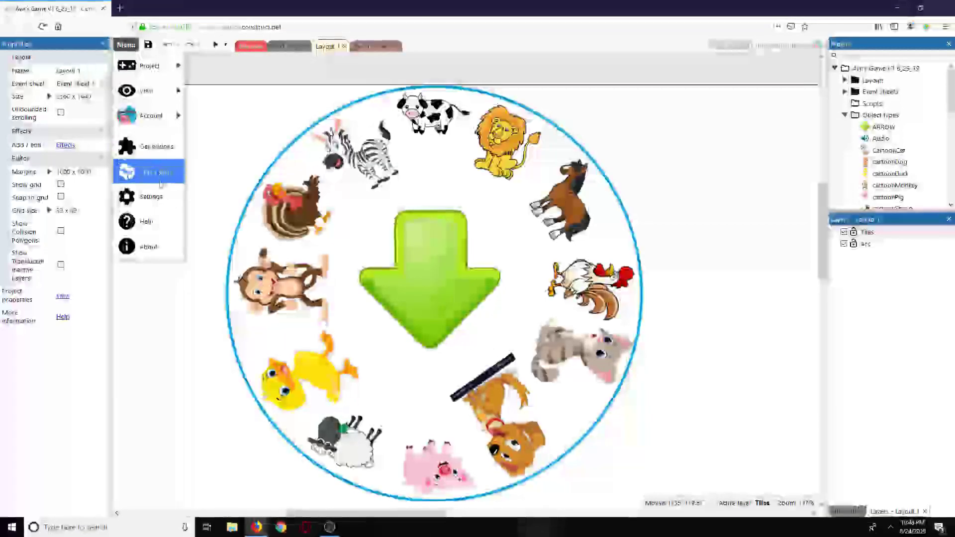
{"action": "mouse_move", "coordinate": [149, 115]}
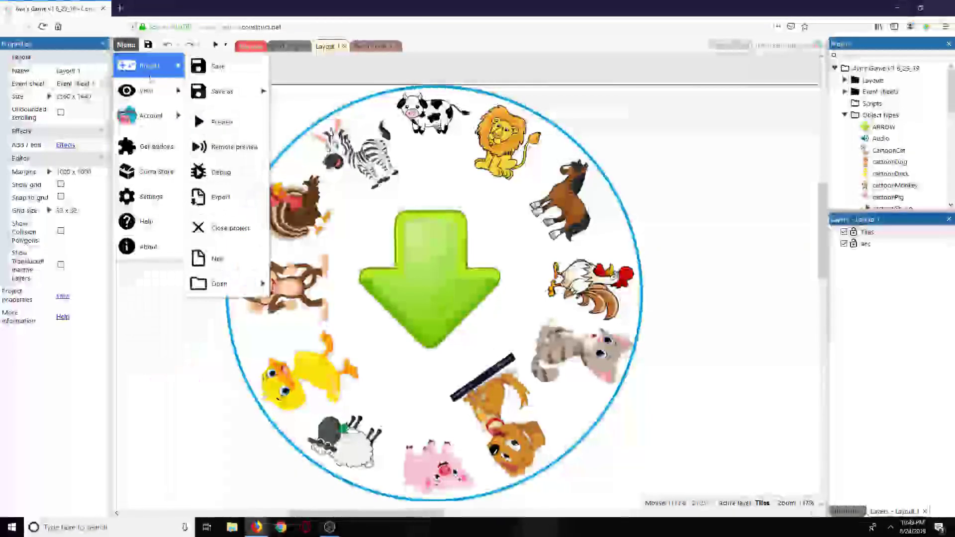
{"action": "left_click", "coordinate": [221, 197]}
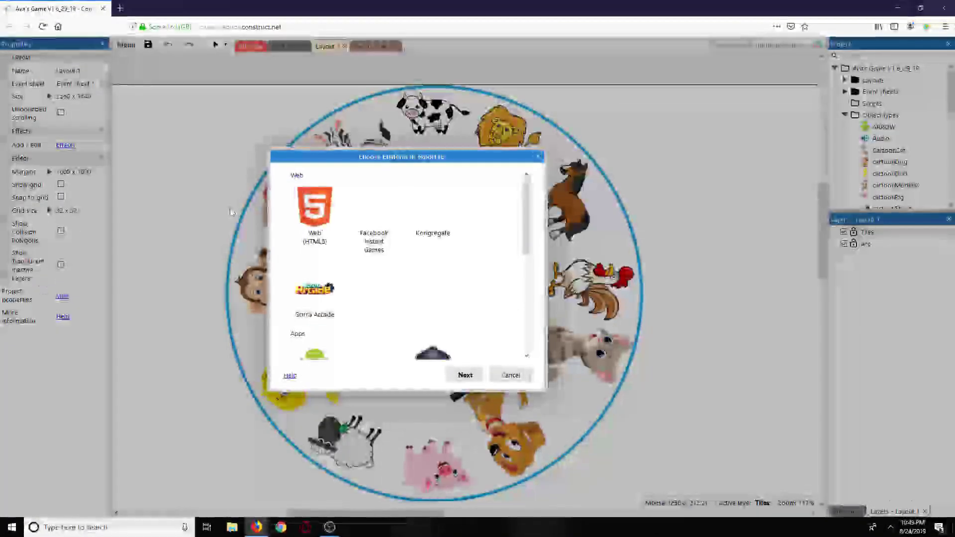
{"action": "left_click", "coordinate": [314, 296]}
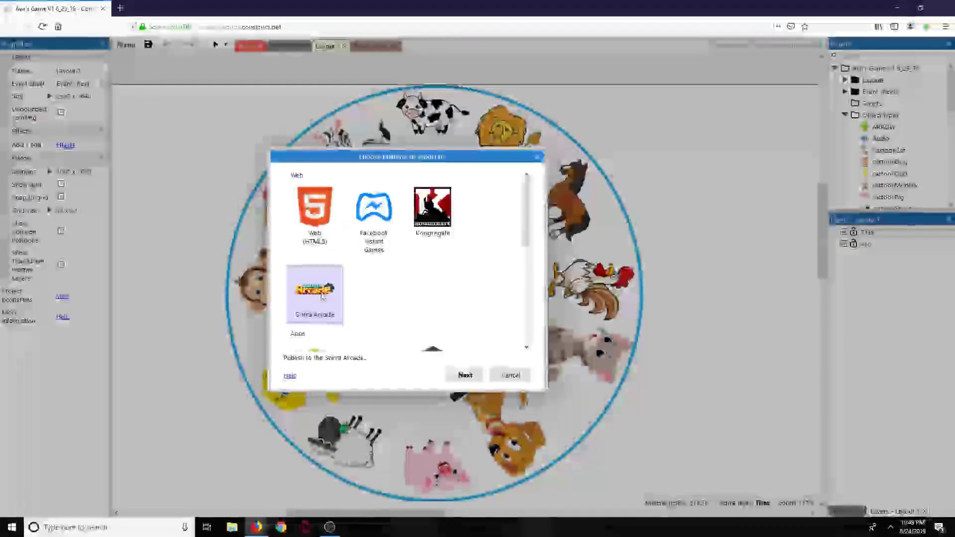
{"action": "left_click", "coordinate": [374, 219]}
{"action": "left_click", "coordinate": [454, 219]}
{"action": "scroll", "coordinate": [420, 299], "scroll_direction": "down", "scroll_amount": 3}
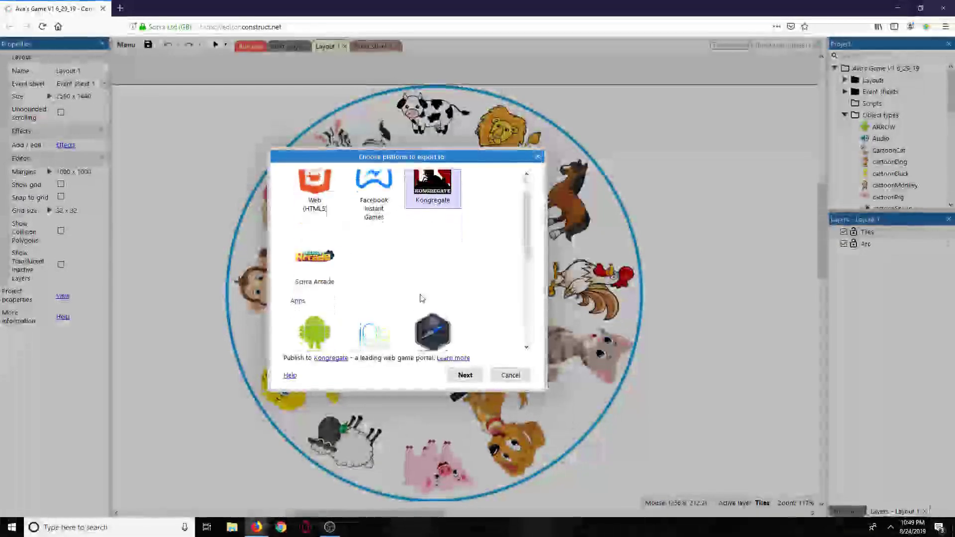
{"action": "scroll", "coordinate": [296, 286], "scroll_direction": "down", "scroll_amount": 1}
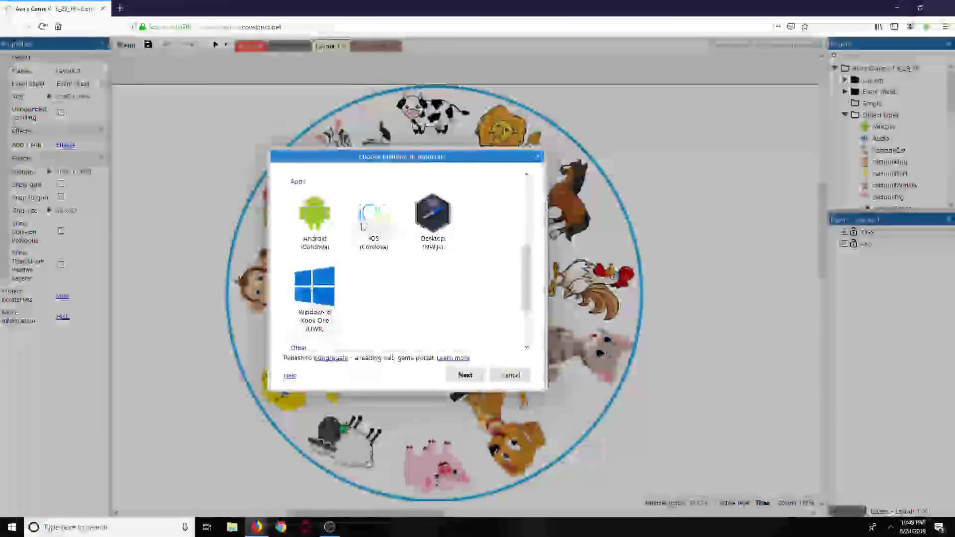
- Choose Android (Cordova) as the export platform and dismiss the Free Edition limit notice
{"action": "left_click", "coordinate": [329, 226]}
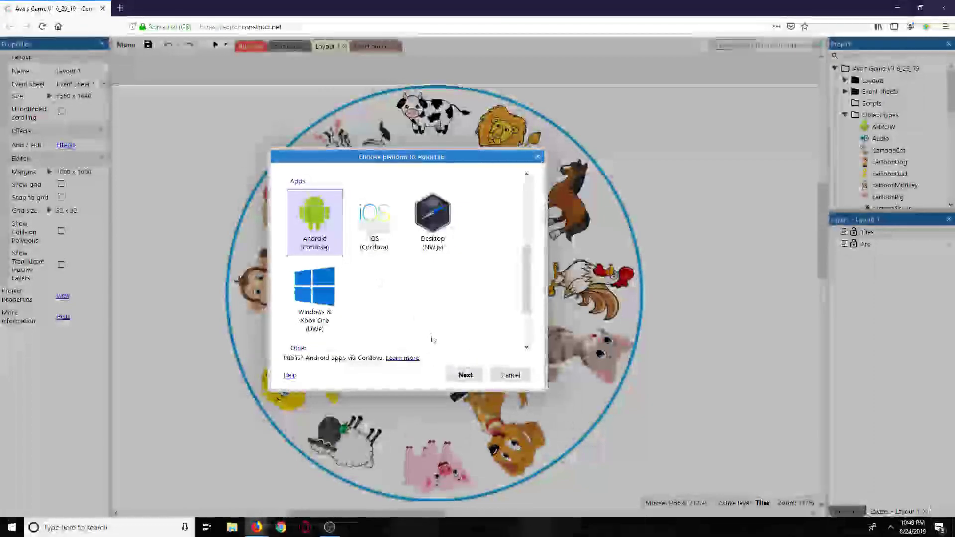
{"action": "left_click", "coordinate": [462, 375]}
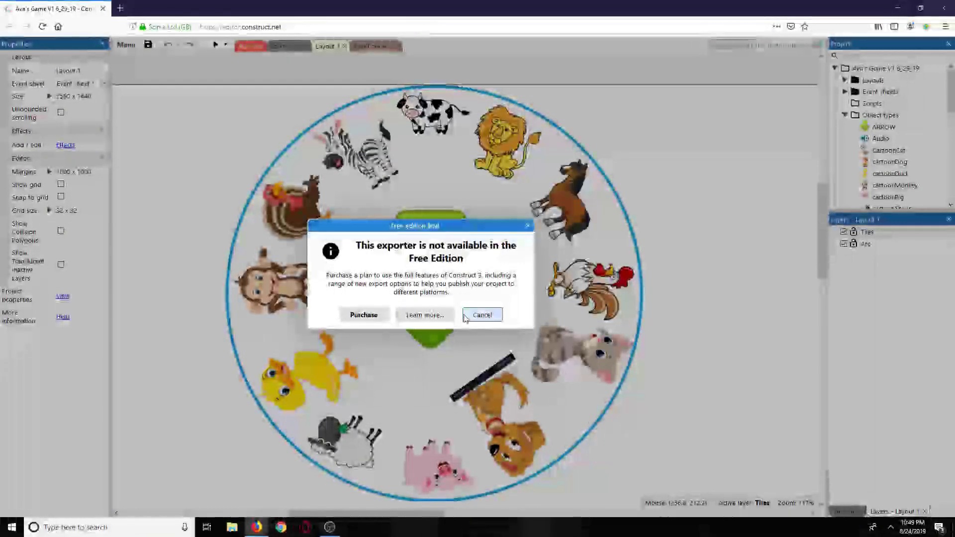
{"action": "left_click", "coordinate": [482, 315]}
{"action": "scroll", "coordinate": [337, 267], "scroll_direction": "up", "scroll_amount": 5}
{"action": "scroll", "coordinate": [337, 266], "scroll_direction": "down", "scroll_amount": 5}
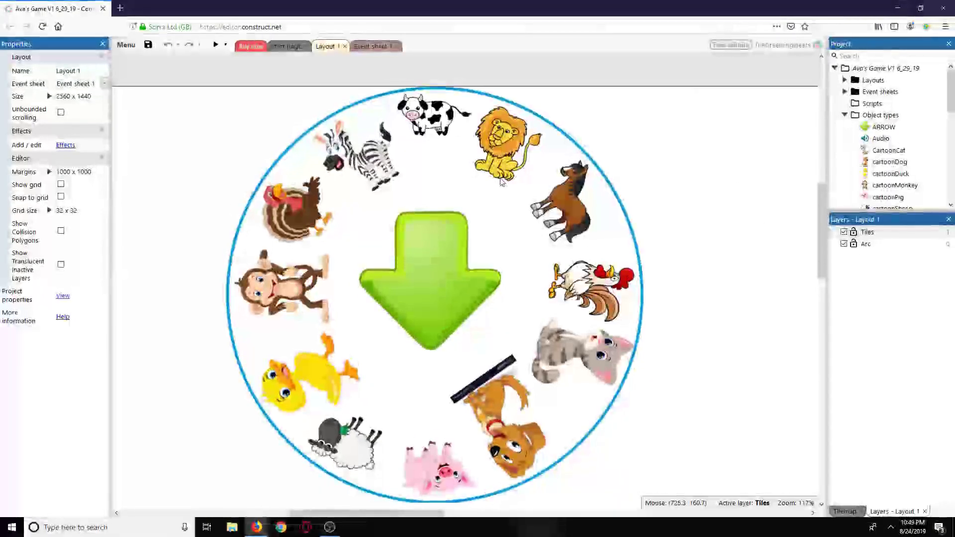
{"action": "scroll", "coordinate": [498, 179], "scroll_direction": "down", "scroll_amount": 2}
{"action": "scroll", "coordinate": [502, 182], "scroll_direction": "up", "scroll_amount": 2}
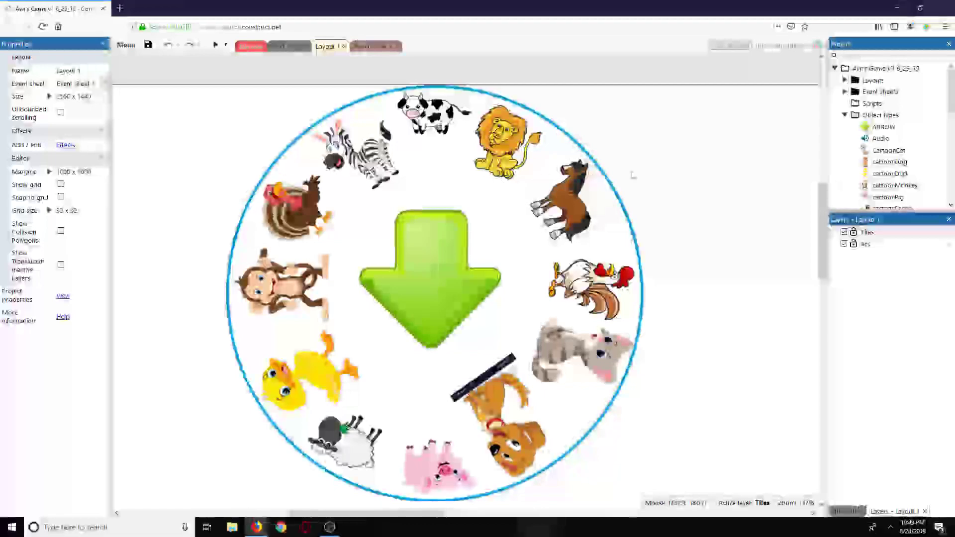
{"action": "scroll", "coordinate": [823, 226], "scroll_direction": "up", "scroll_amount": 3}
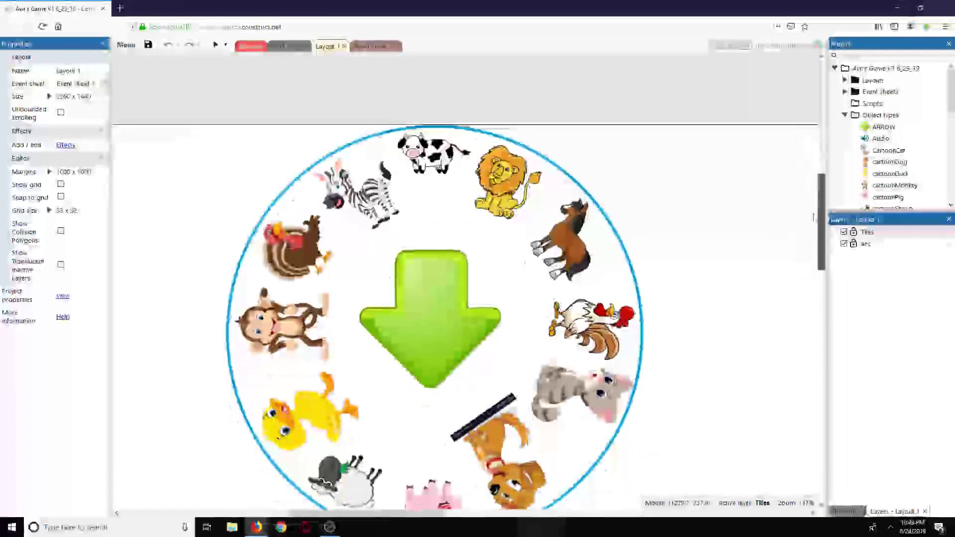
{"action": "scroll", "coordinate": [816, 227], "scroll_direction": "down", "scroll_amount": 3}
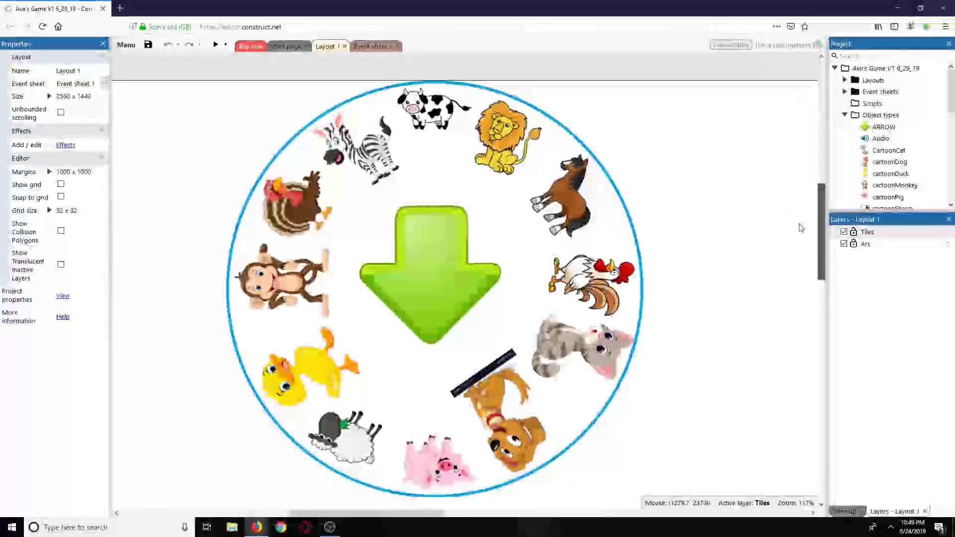
{"action": "scroll", "coordinate": [796, 226], "scroll_direction": "up", "scroll_amount": 1}
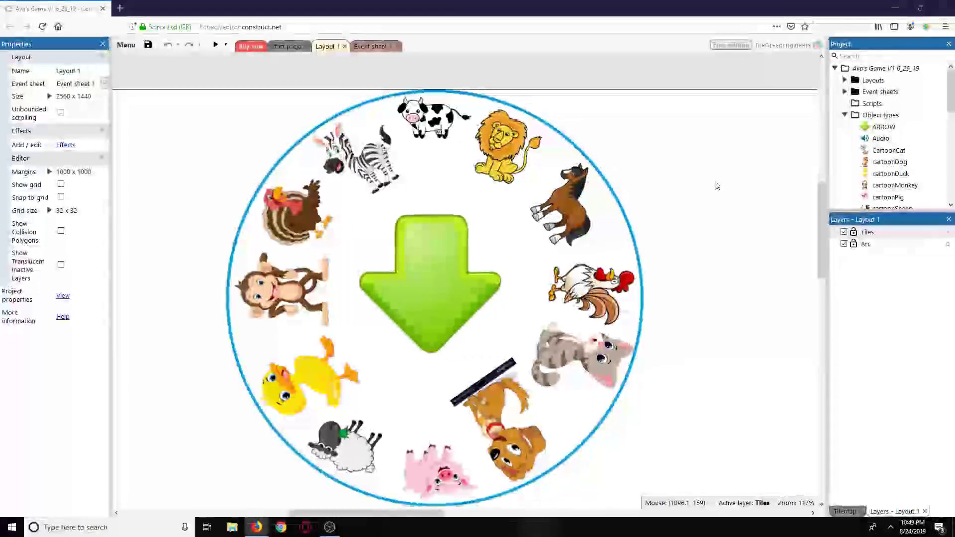
{"action": "left_click_drag", "start_coordinate": [823, 221], "coordinate": [809, 223]}
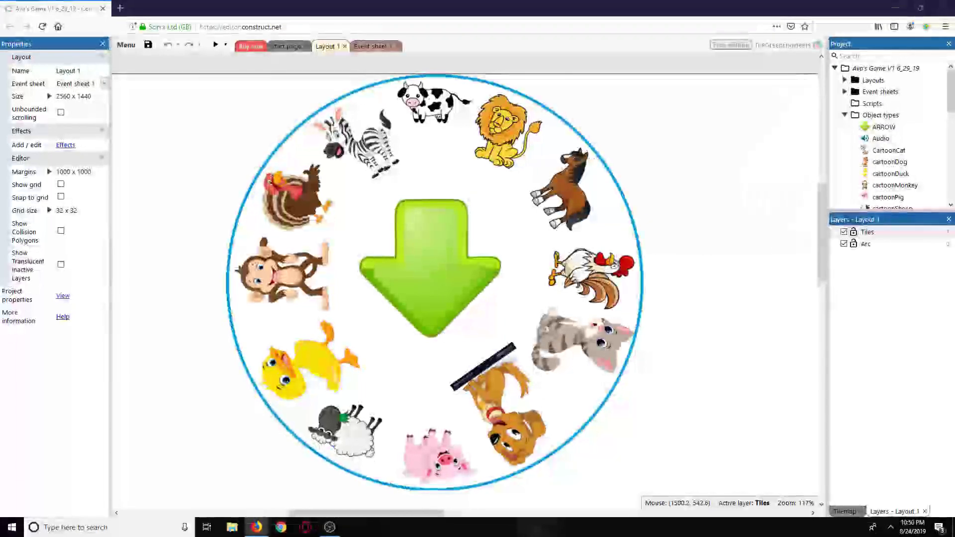
- Search Freesound for 'cat meow' sounds
{"action": "key", "text": "alt+Tab"}
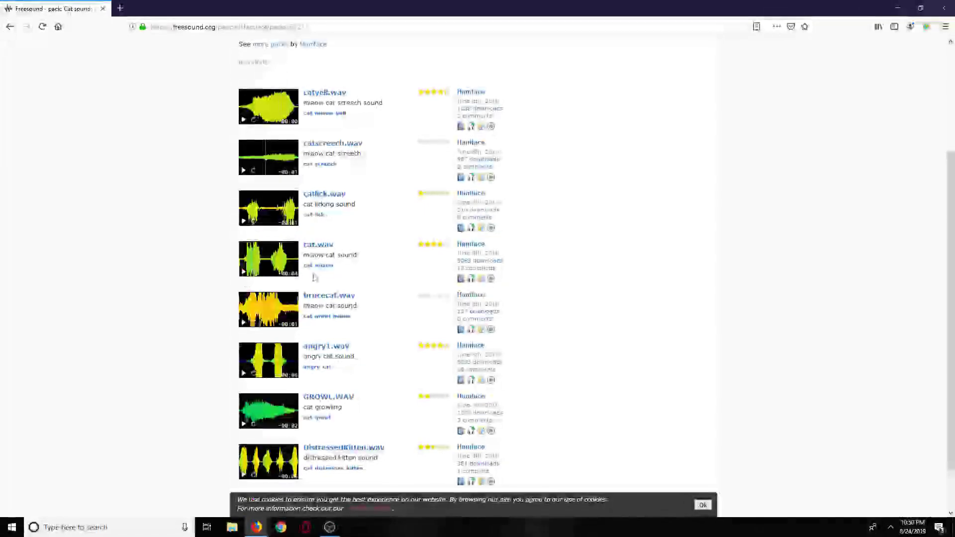
{"action": "scroll", "coordinate": [356, 360], "scroll_direction": "up", "scroll_amount": 3}
{"action": "left_click", "coordinate": [651, 79]}
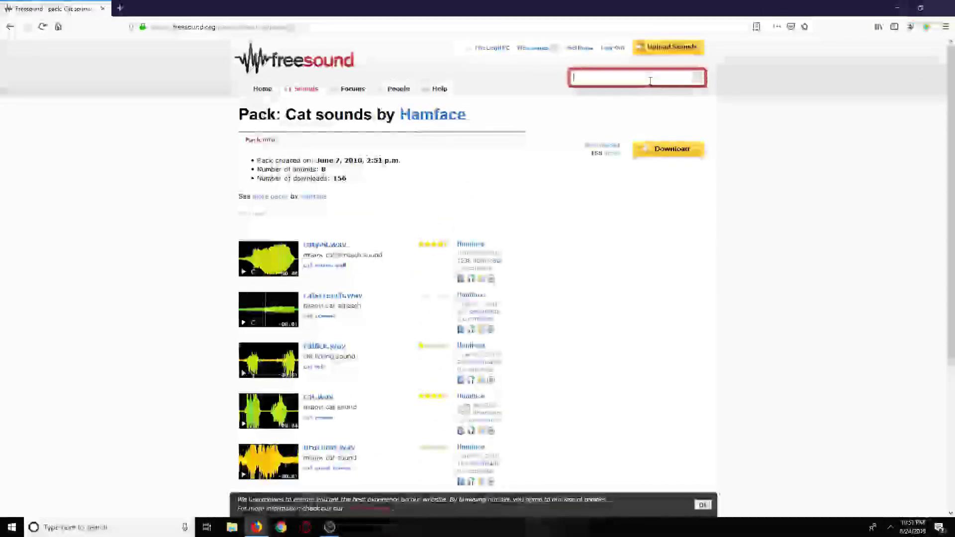
{"action": "type", "text": "cat m"}
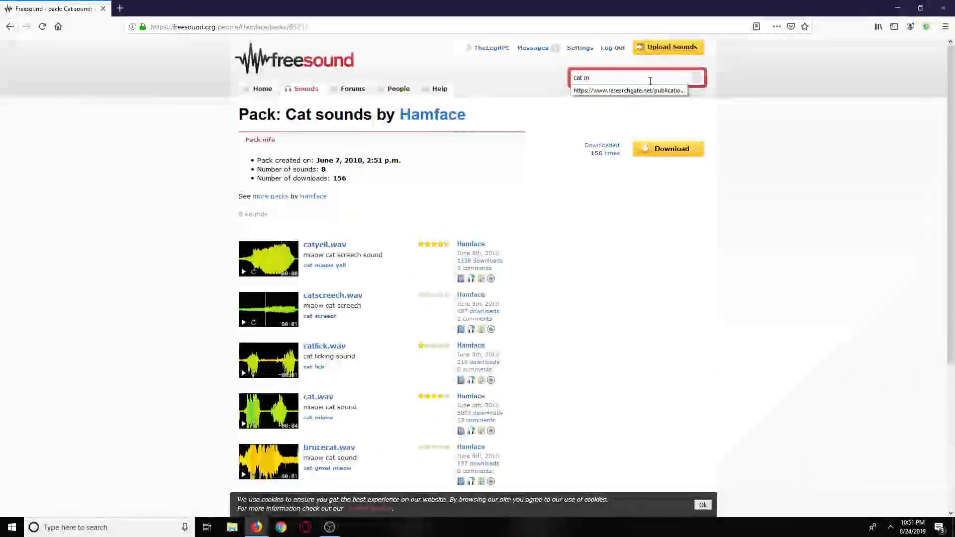
{"action": "type", "text": "eow"}
{"action": "key", "text": "Return"}
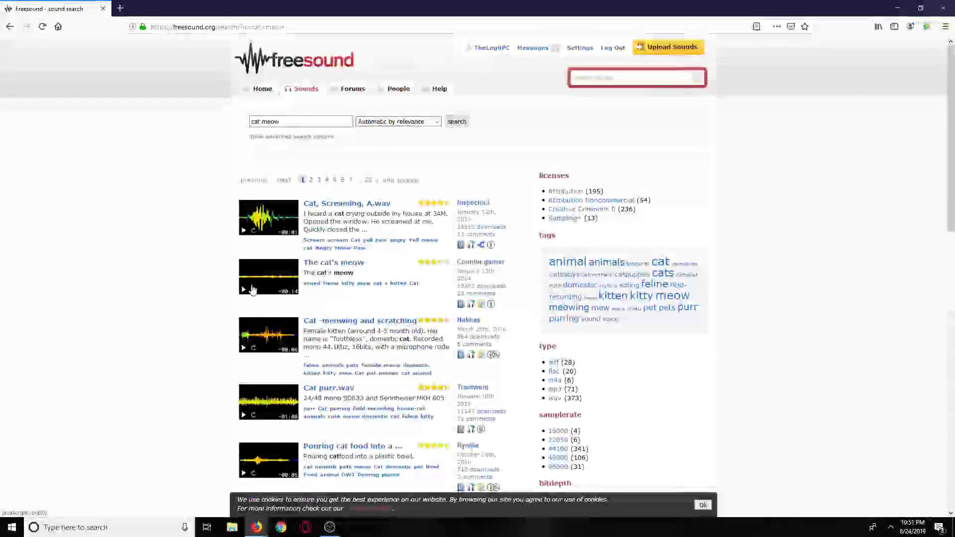
- Preview The cat's meow, Cat meowing.wav and Cat meow results
{"action": "left_click", "coordinate": [244, 291]}
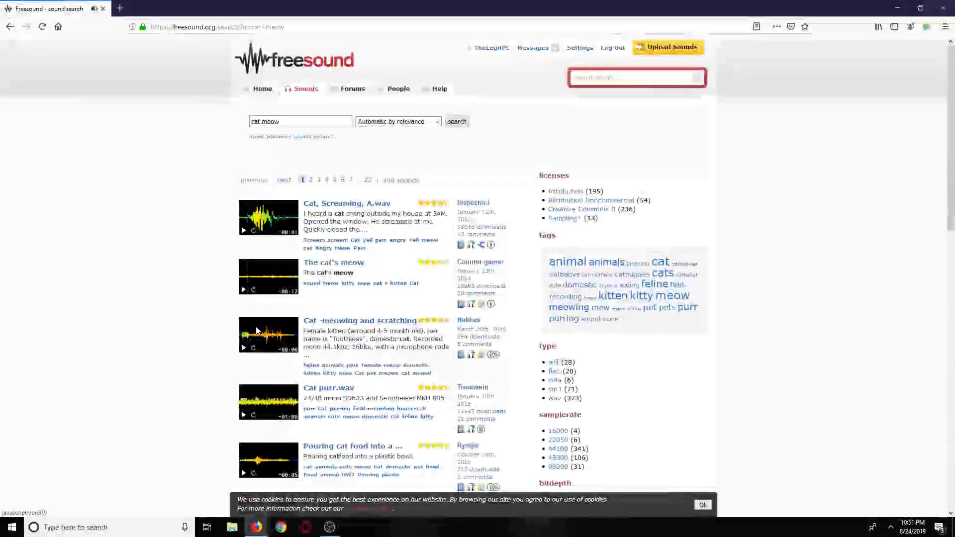
{"action": "scroll", "coordinate": [234, 394], "scroll_direction": "down", "scroll_amount": 2}
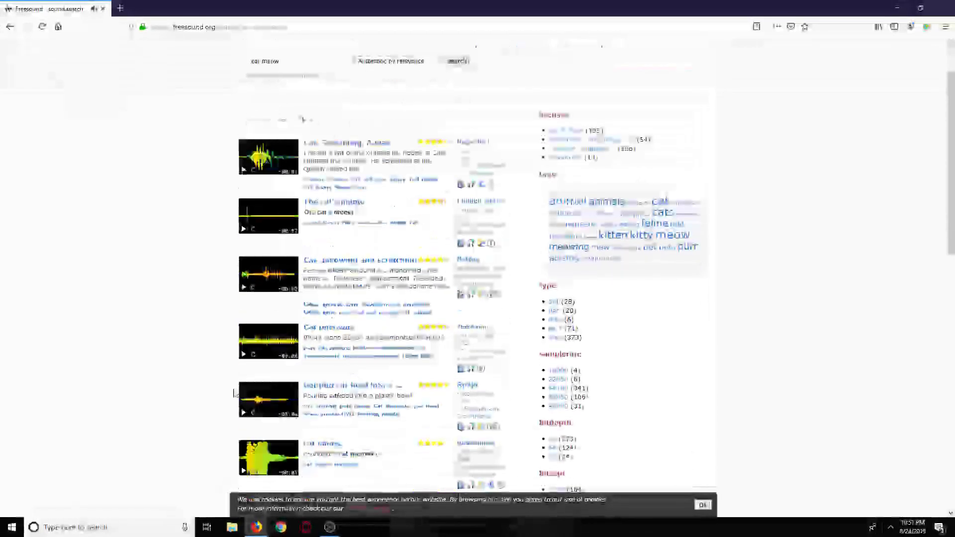
{"action": "scroll", "coordinate": [234, 394], "scroll_direction": "down", "scroll_amount": 3}
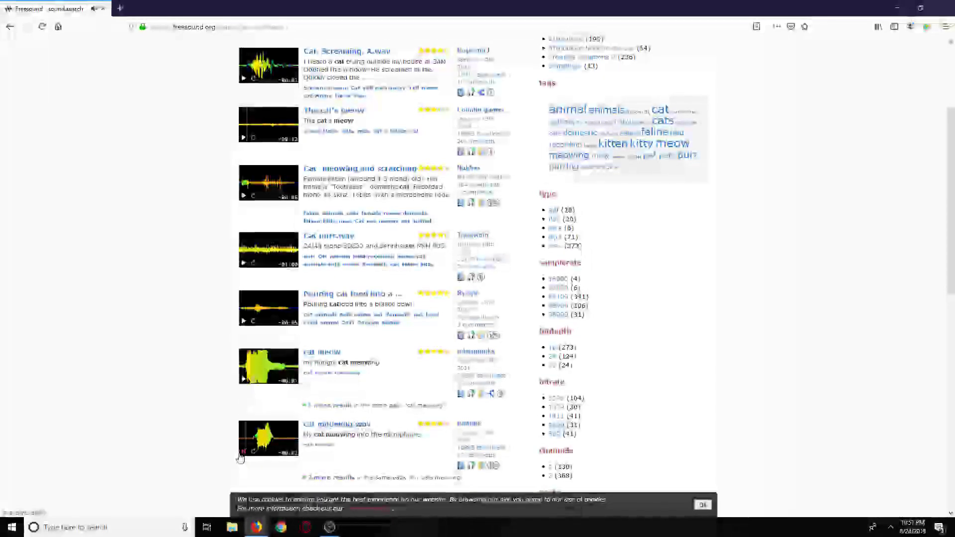
{"action": "left_click", "coordinate": [243, 453]}
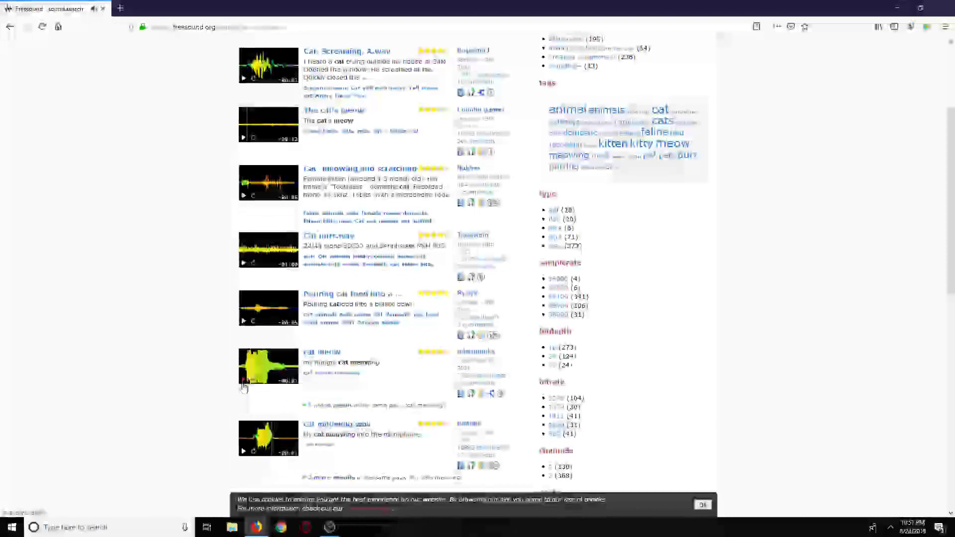
{"action": "scroll", "coordinate": [244, 387], "scroll_direction": "down", "scroll_amount": 6}
{"action": "scroll", "coordinate": [263, 341], "scroll_direction": "down", "scroll_amount": 5}
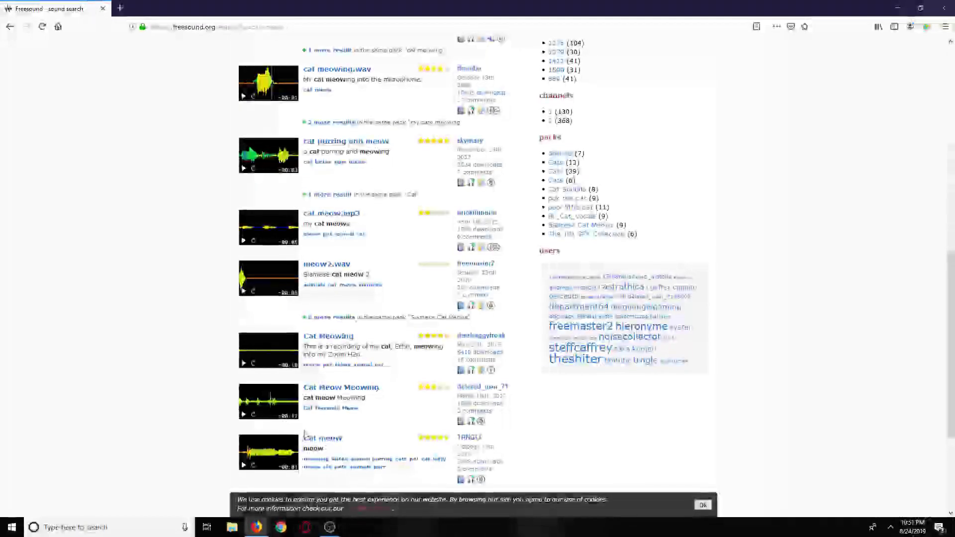
{"action": "left_click", "coordinate": [244, 466]}
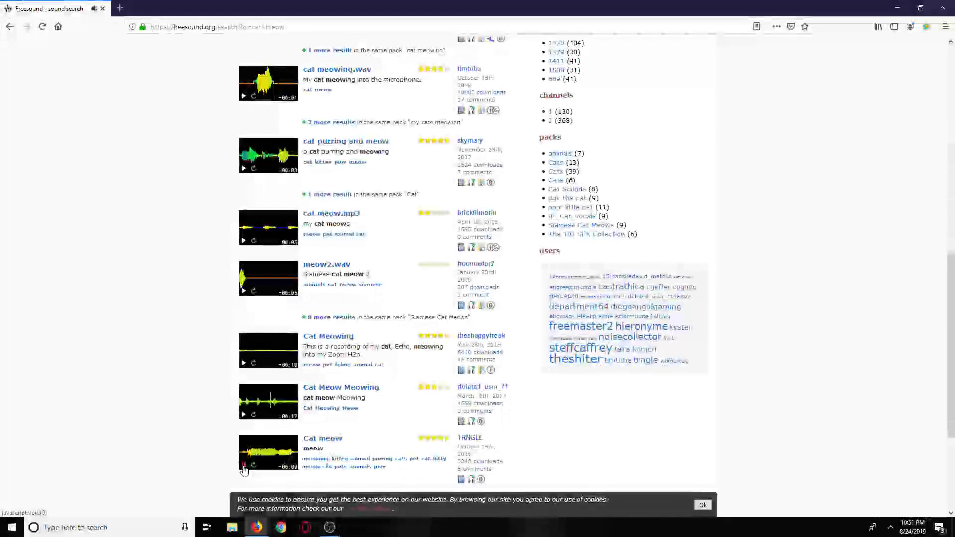
- Download the Cat meow WAV from its Freesound page and return to Construct
{"action": "left_click", "coordinate": [329, 440]}
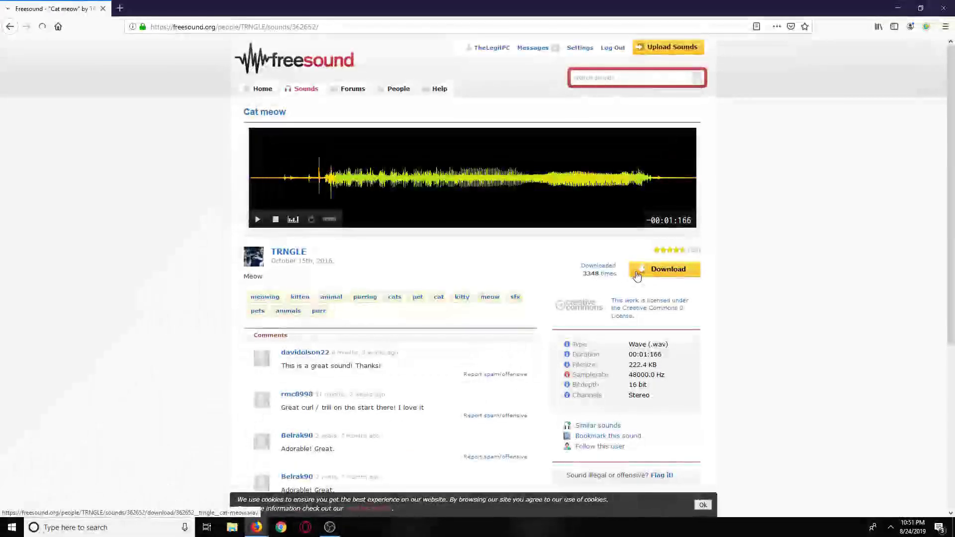
{"action": "left_click", "coordinate": [637, 273]}
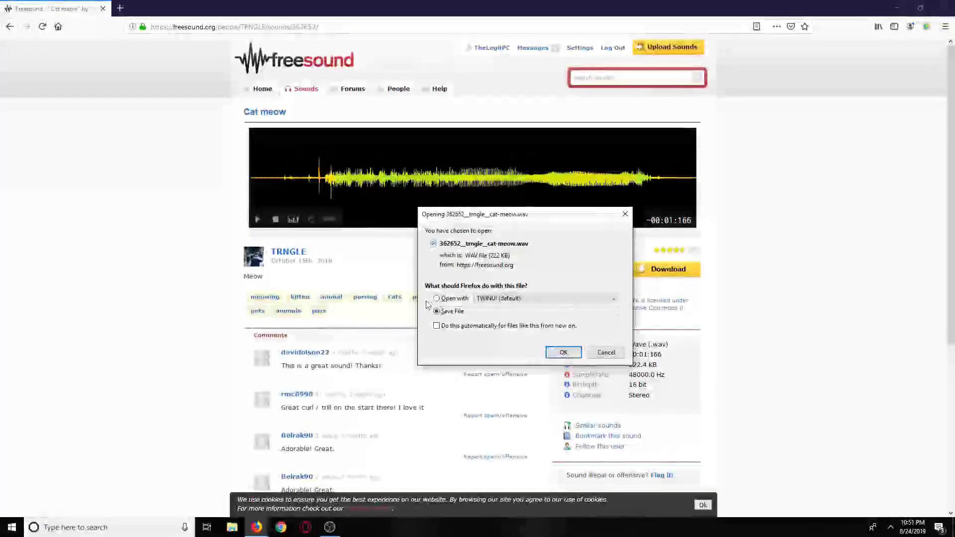
{"action": "key", "text": "Return"}
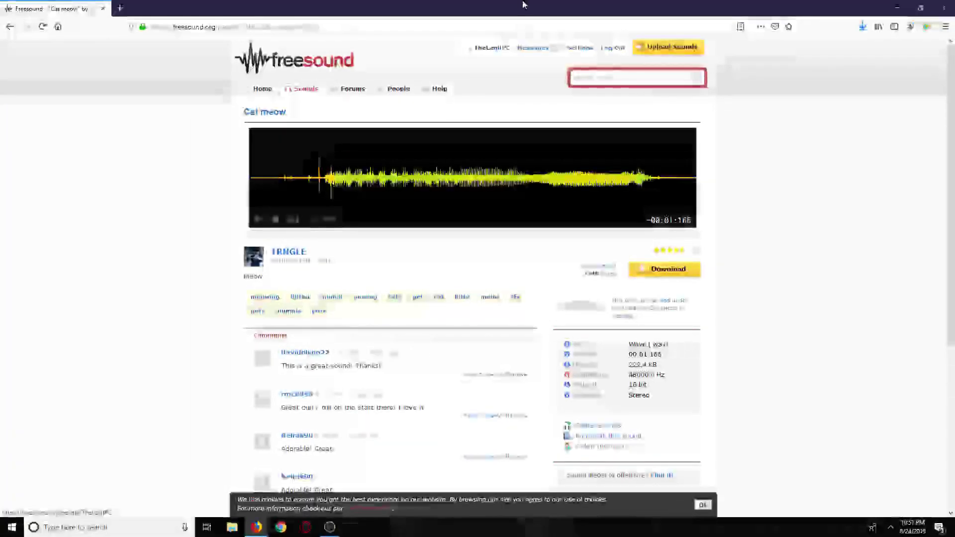
{"action": "key", "text": "alt+Tab"}
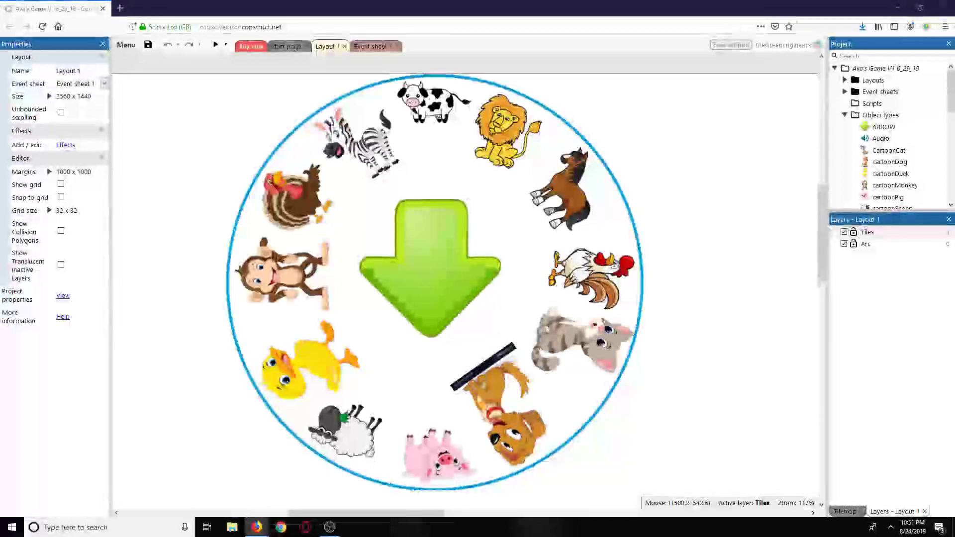
- Drag the downloaded cat-meow WAV from File Explorer onto the Project panel's audio folders
{"action": "key", "text": "alt+Tab"}
{"action": "key", "text": "alt+Tab"}
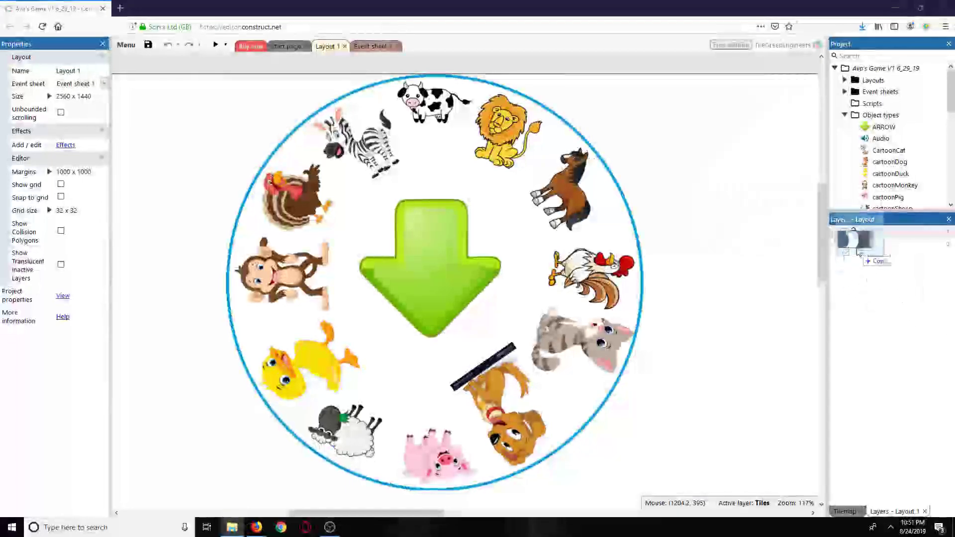
{"action": "left_click_drag", "start_coordinate": [858, 253], "coordinate": [868, 100]}
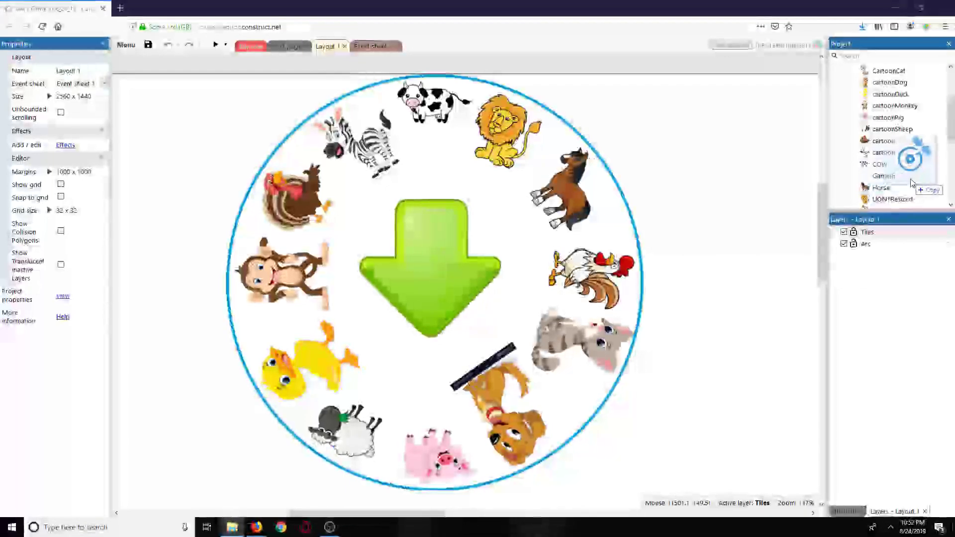
{"action": "mouse_move", "coordinate": [884, 193]}
{"action": "left_mouse_down"}
{"action": "mouse_move", "coordinate": [935, 125]}
{"action": "mouse_move", "coordinate": [952, 189]}
{"action": "left_mouse_up"}
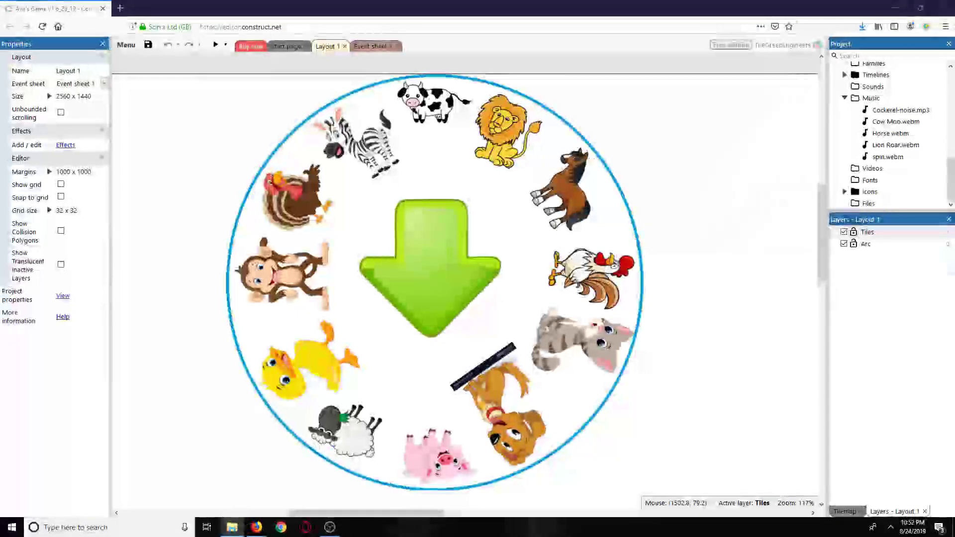
{"action": "left_click_drag", "start_coordinate": [895, 180], "coordinate": [870, 101]}
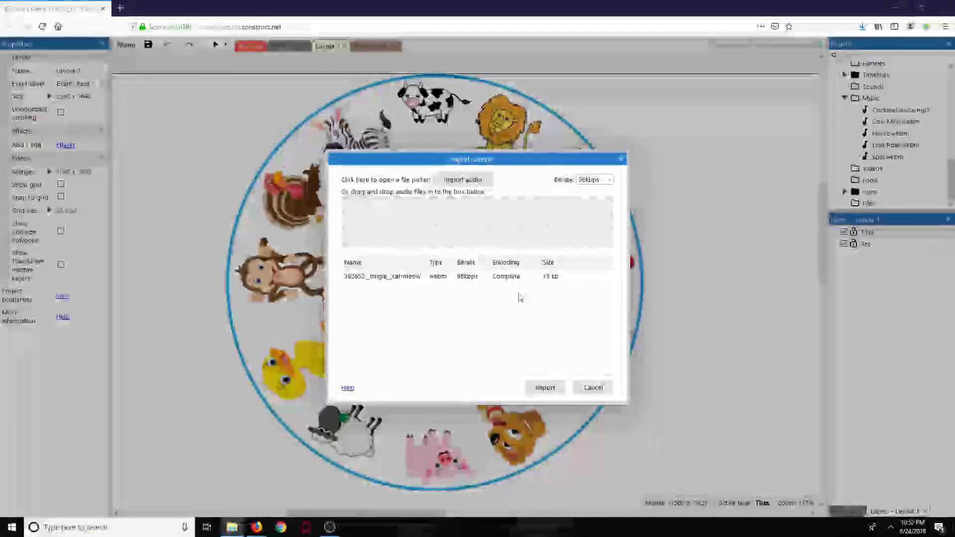
- Add the cats meow file to the Import sounds list, then cancel that import
{"action": "left_click", "coordinate": [484, 278]}
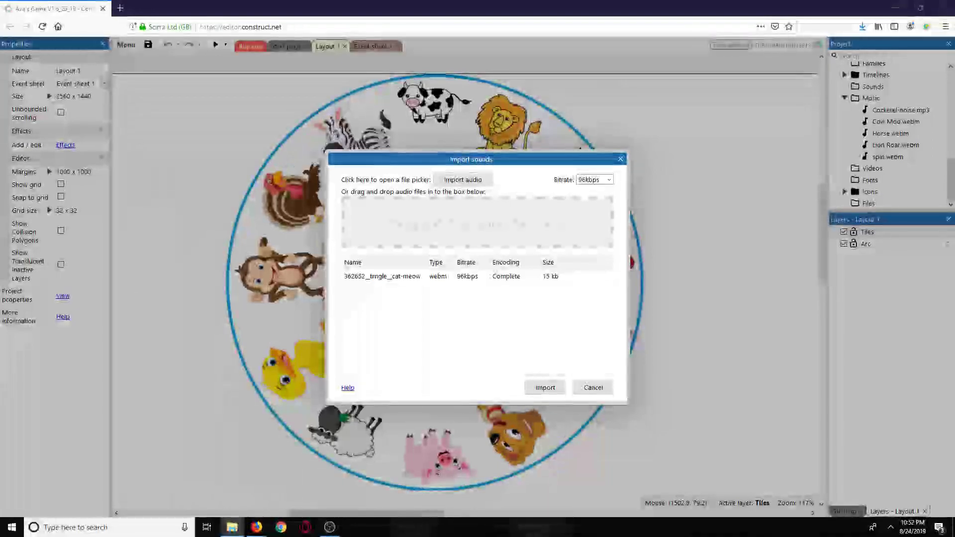
{"action": "left_click_drag", "start_coordinate": [753, 336], "coordinate": [476, 241]}
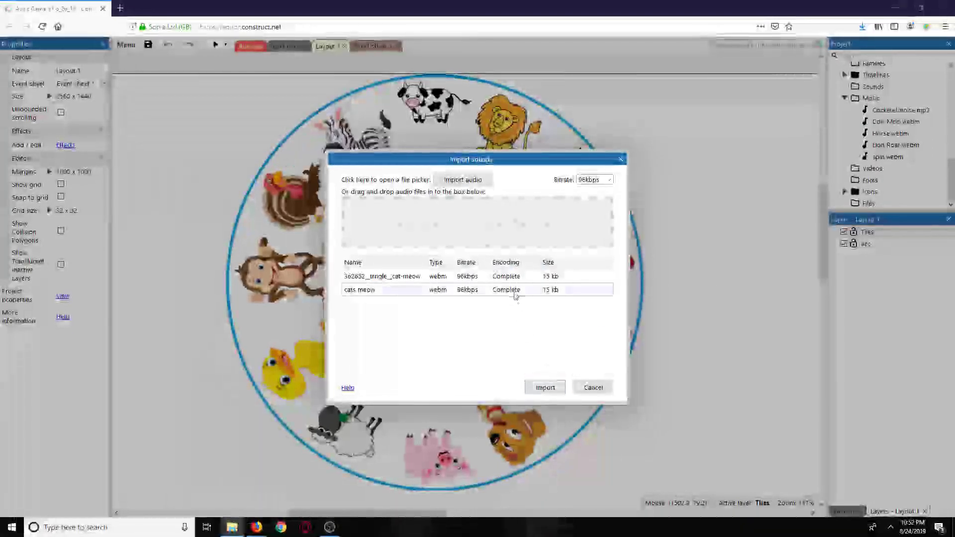
{"action": "left_click", "coordinate": [592, 276]}
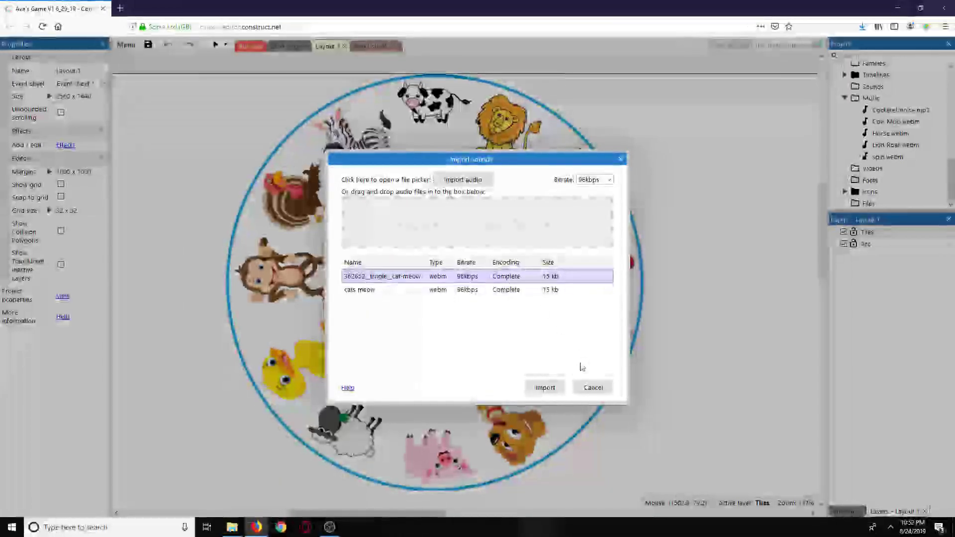
{"action": "left_click", "coordinate": [593, 388]}
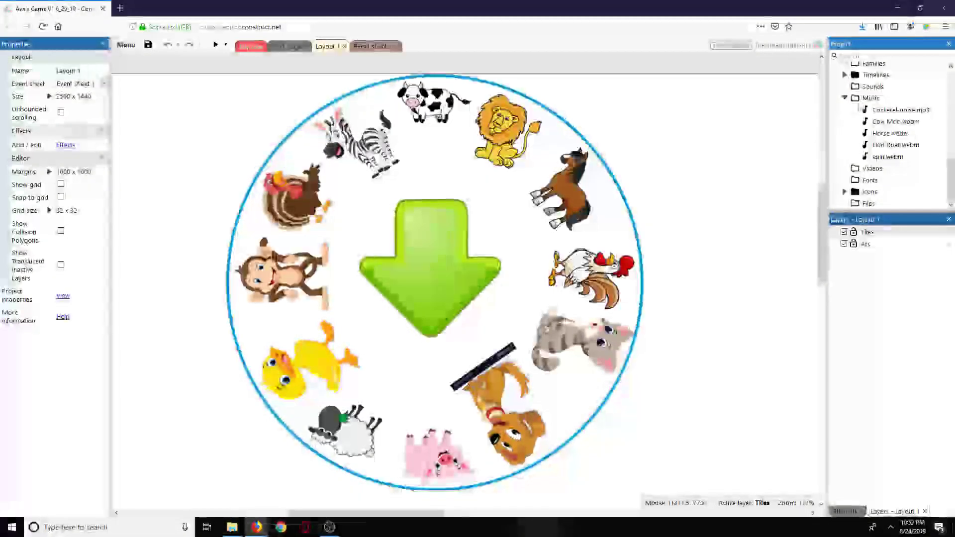
- Import cats meow into the Music folder and preview its playback
{"action": "right_click", "coordinate": [871, 98]}
{"action": "left_click", "coordinate": [802, 121]}
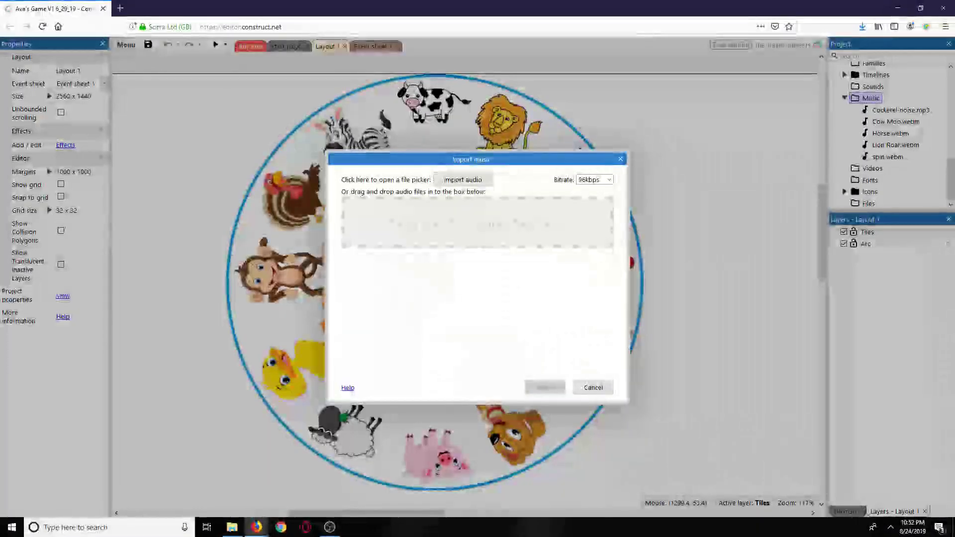
{"action": "left_click_drag", "start_coordinate": [566, 256], "coordinate": [527, 241]}
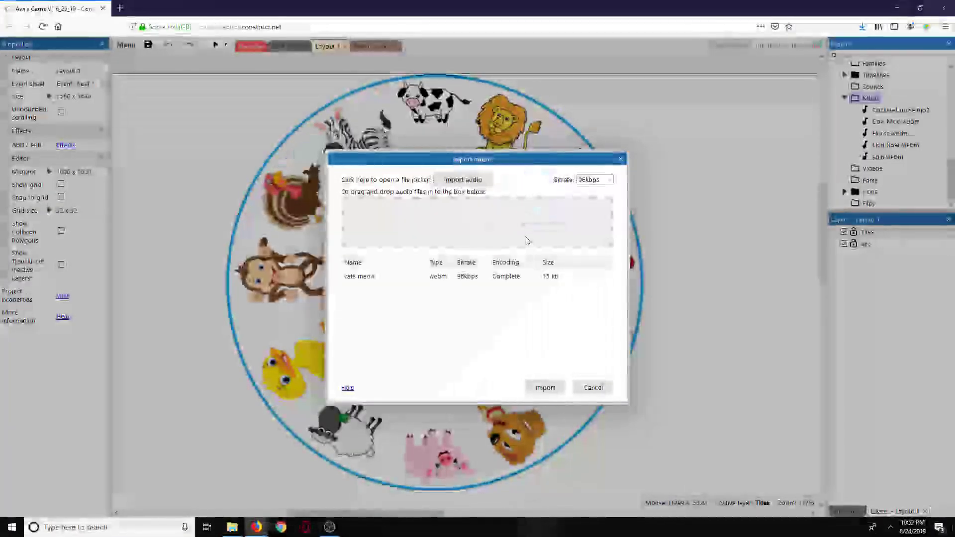
{"action": "left_click", "coordinate": [554, 385]}
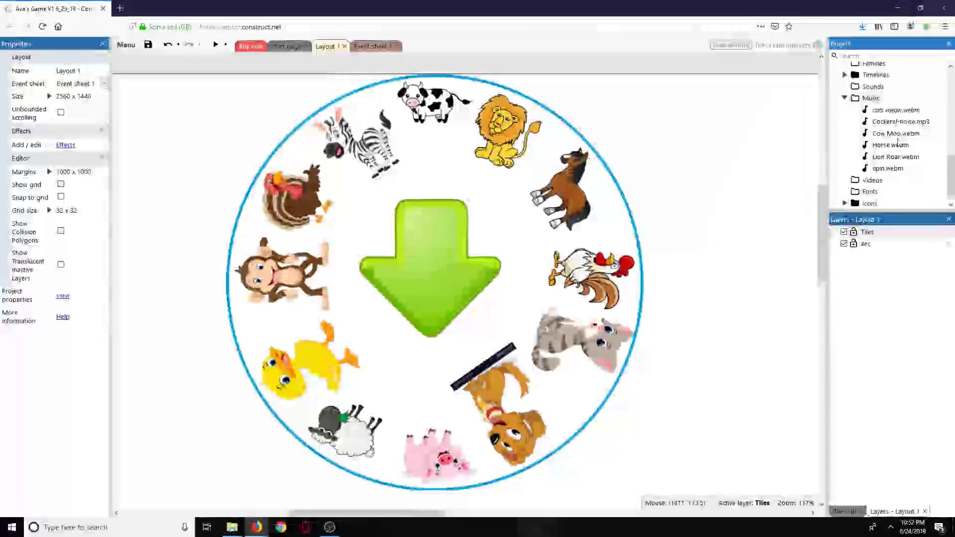
{"action": "double_click", "coordinate": [896, 111]}
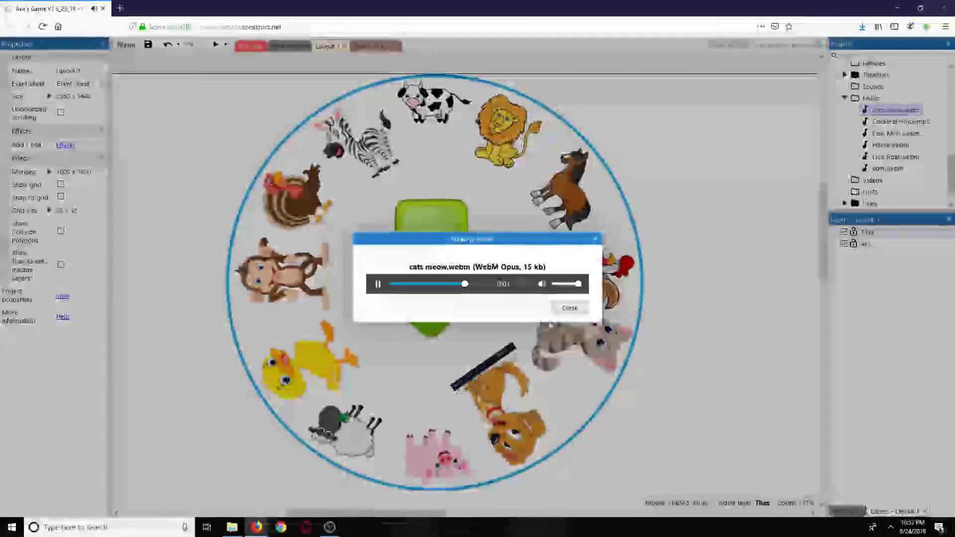
{"action": "left_click", "coordinate": [570, 308]}
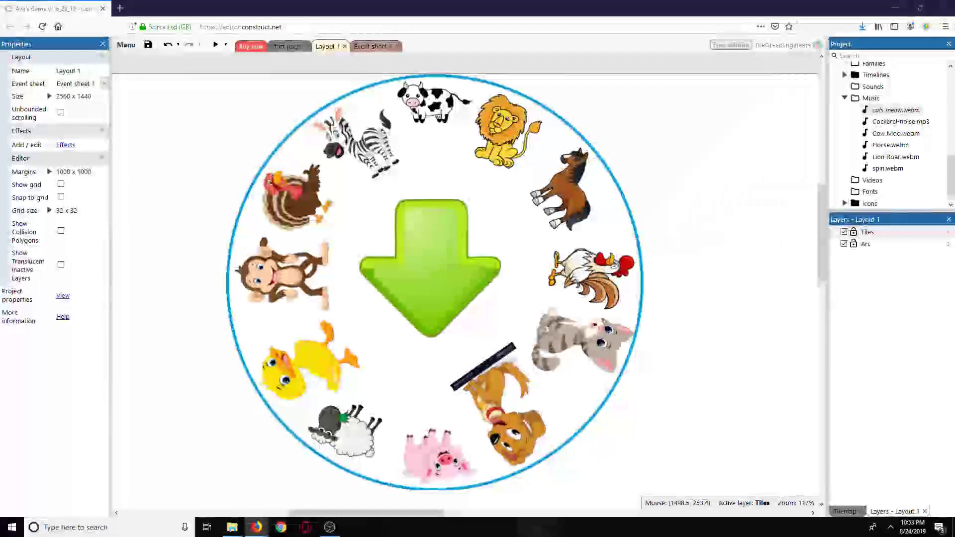
{"action": "key", "text": "alt+Tab"}
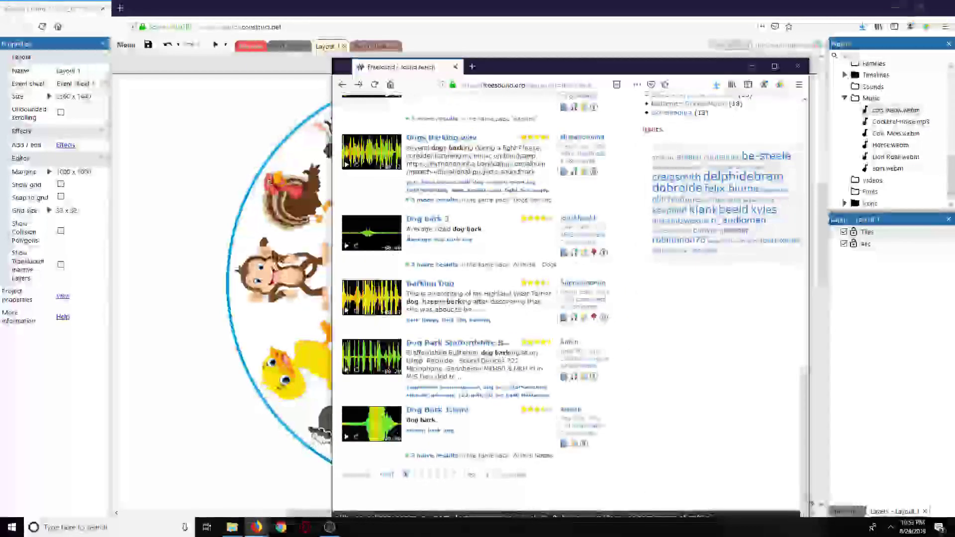
{"action": "scroll", "coordinate": [578, 208], "scroll_direction": "up", "scroll_amount": 20}
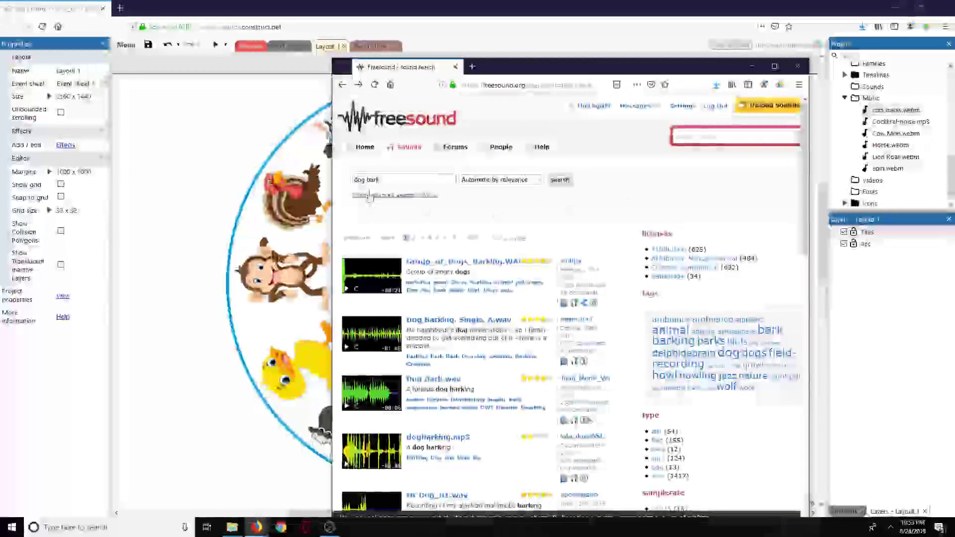
{"action": "scroll", "coordinate": [351, 432], "scroll_direction": "down", "scroll_amount": 10}
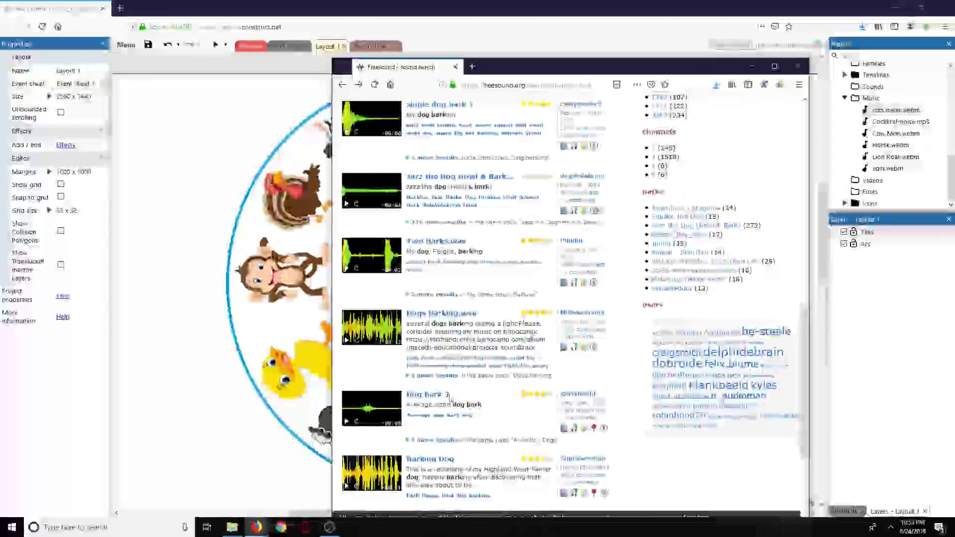
{"action": "left_click", "coordinate": [427, 394]}
{"action": "left_click", "coordinate": [751, 66]}
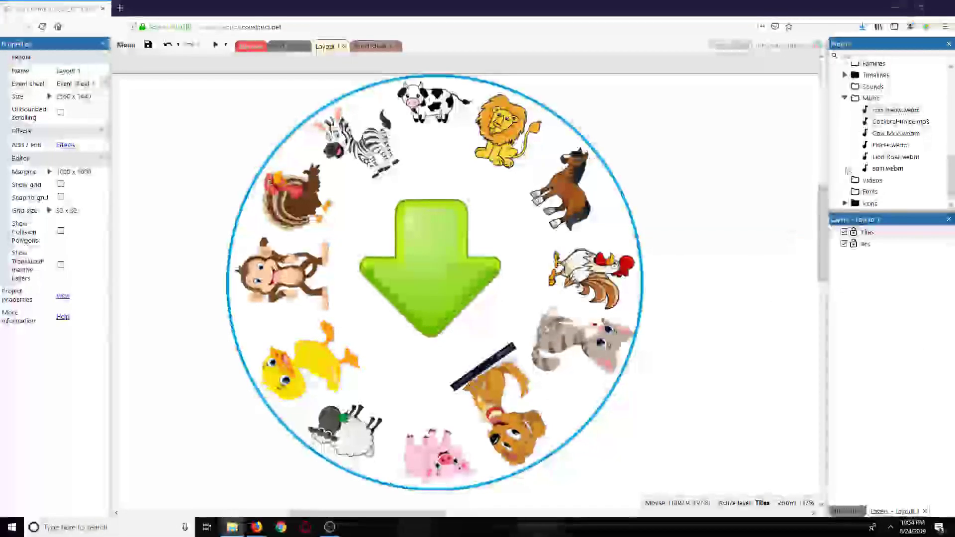
- Open Import music on the Music folder and move the dialog aside
{"action": "right_click", "coordinate": [868, 102]}
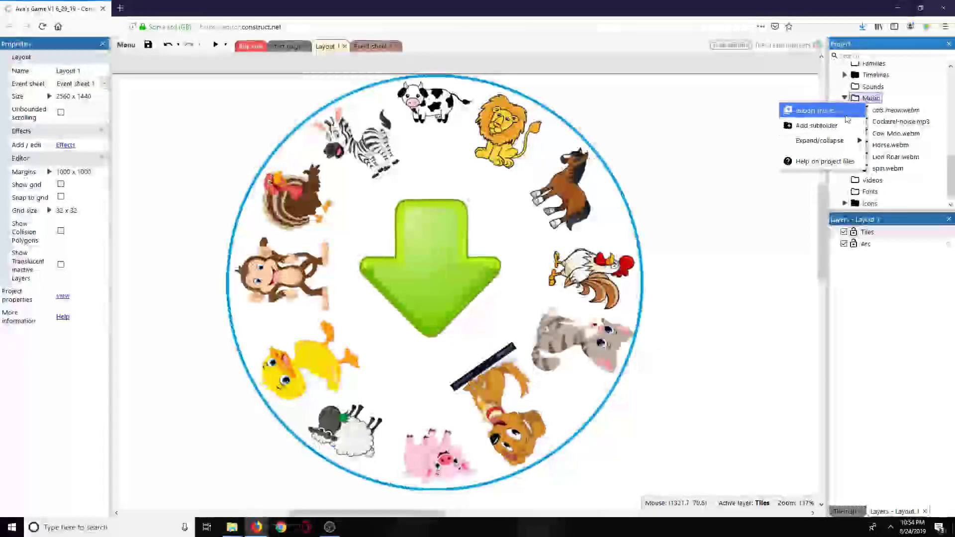
{"action": "left_click", "coordinate": [816, 111]}
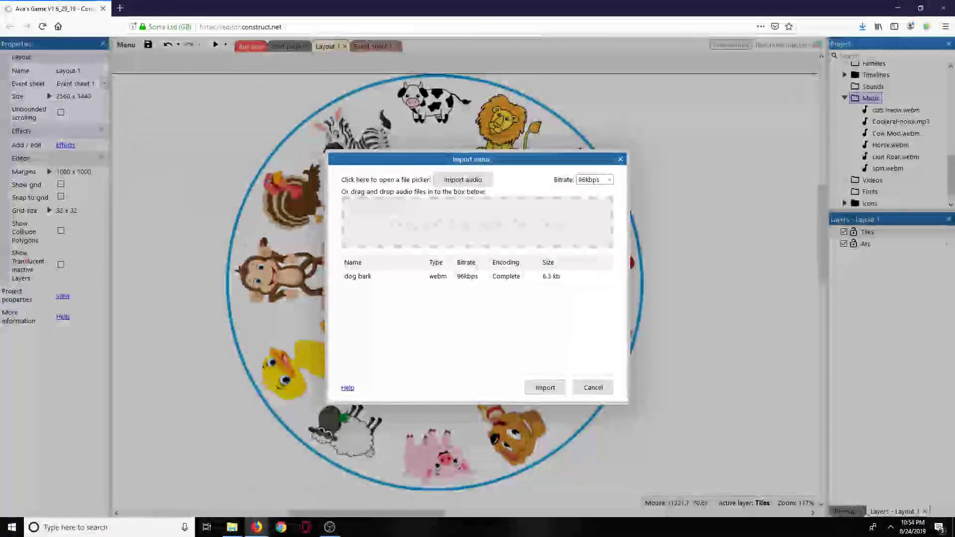
{"action": "left_click_drag", "start_coordinate": [552, 160], "coordinate": [877, 67]}
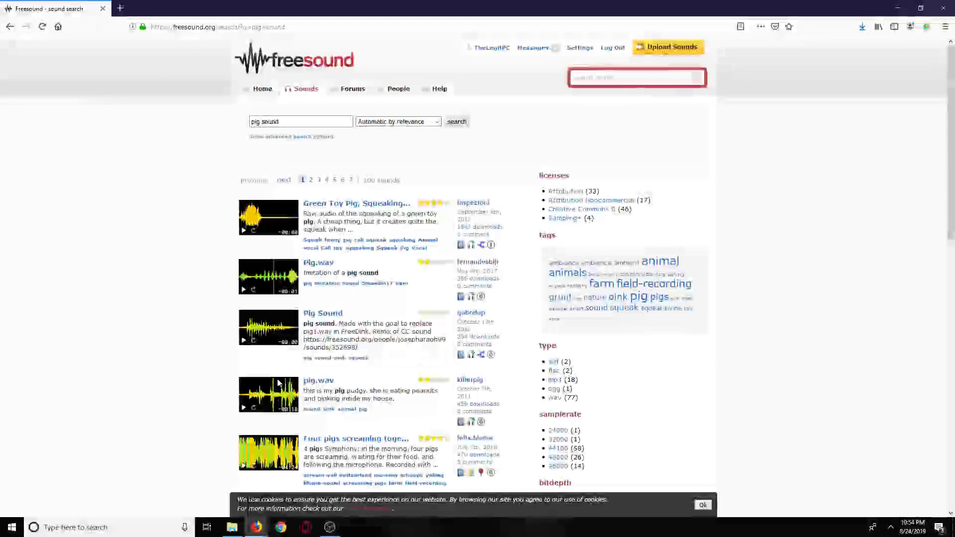
- Preview and download the Pig Sound WAV from Freesound, then return to Construct's import
{"action": "left_click", "coordinate": [244, 342]}
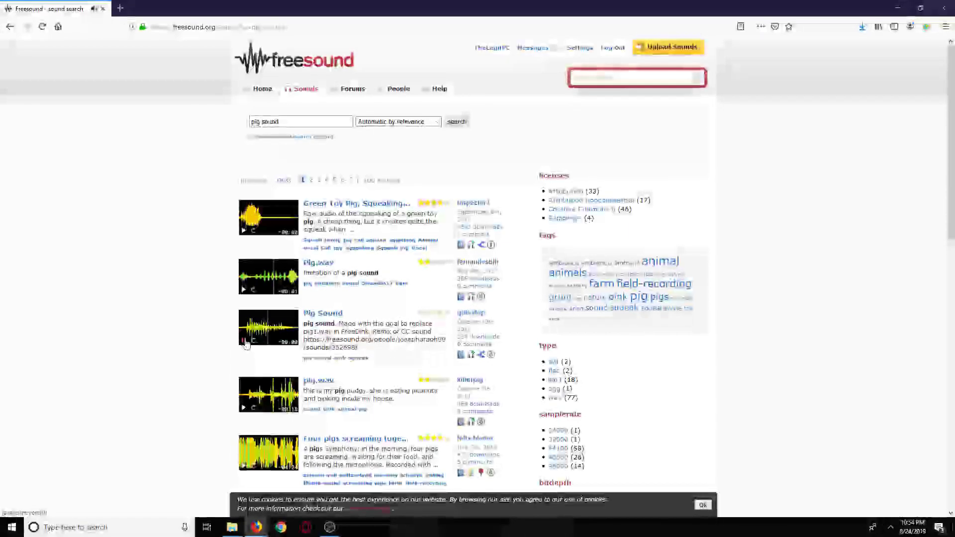
{"action": "left_click", "coordinate": [328, 315]}
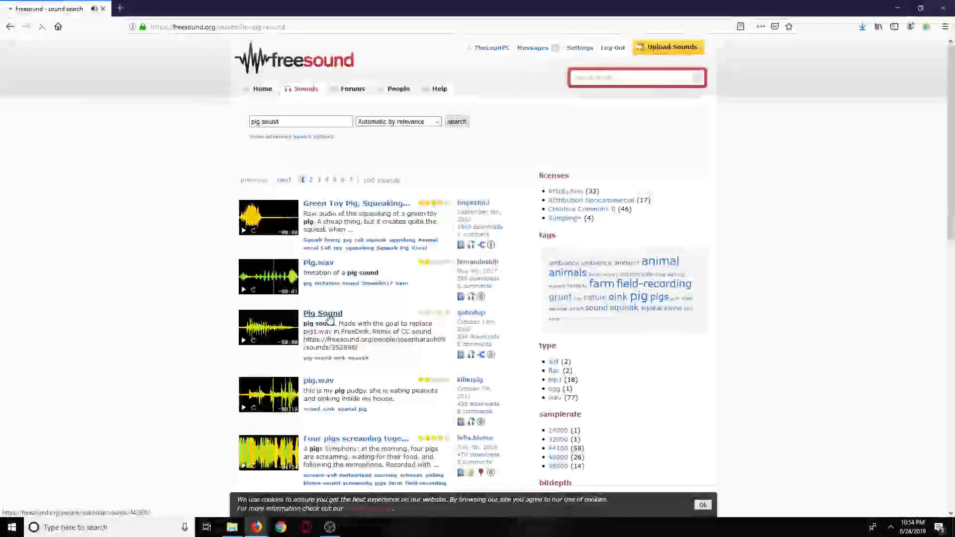
{"action": "left_click", "coordinate": [672, 275]}
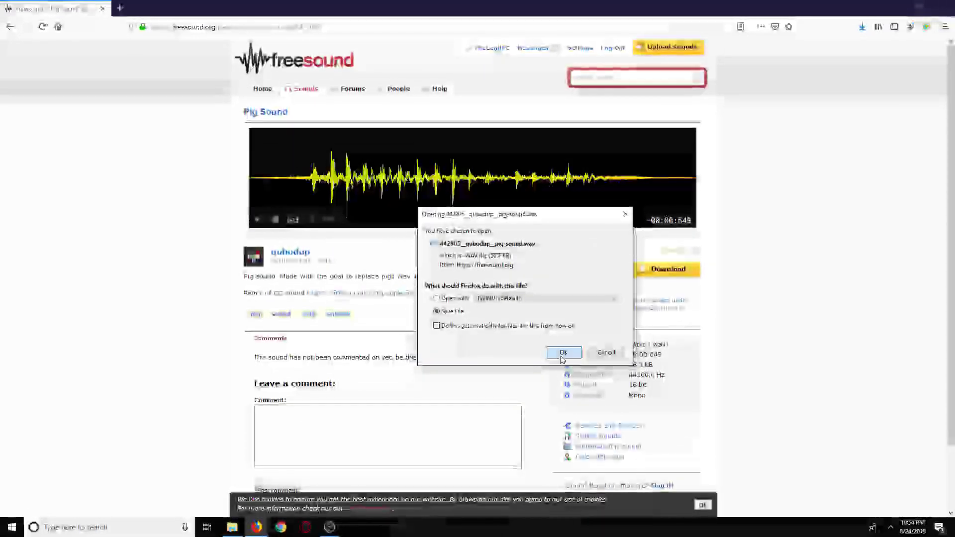
{"action": "left_click", "coordinate": [563, 352]}
{"action": "left_click", "coordinate": [898, 7]}
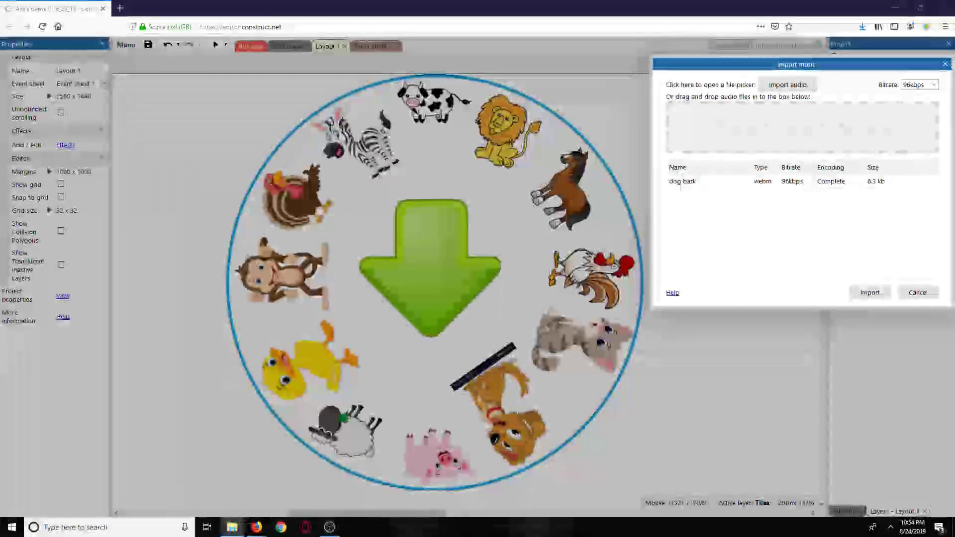
- Add the pig sound file to the Import music list beside dog bark
{"action": "left_click_drag", "start_coordinate": [950, 130], "coordinate": [803, 128]}
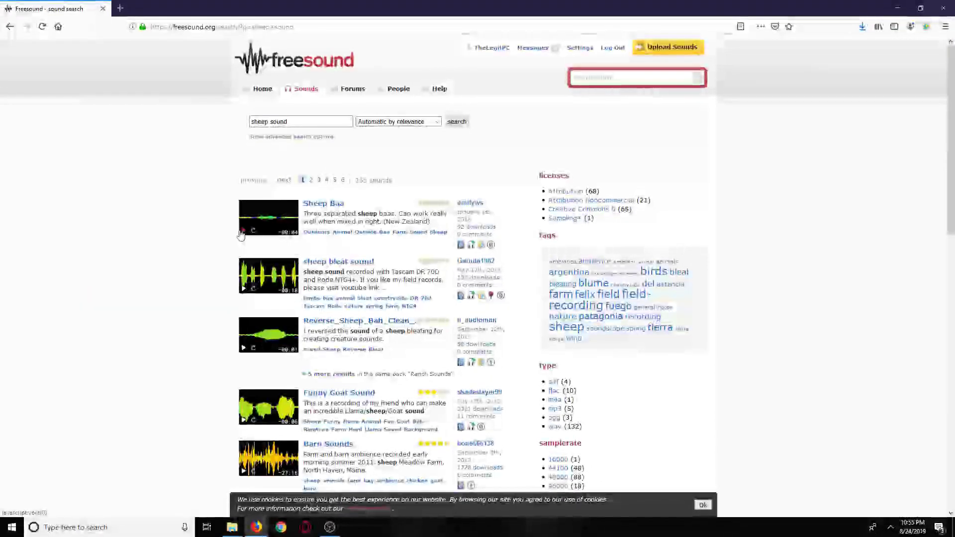
{"action": "left_click", "coordinate": [243, 232]}
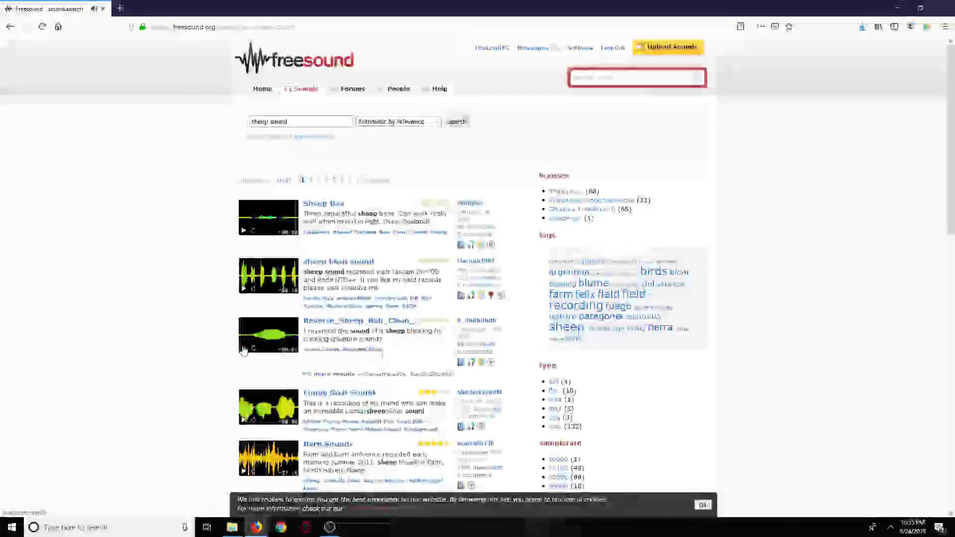
{"action": "left_click", "coordinate": [244, 349]}
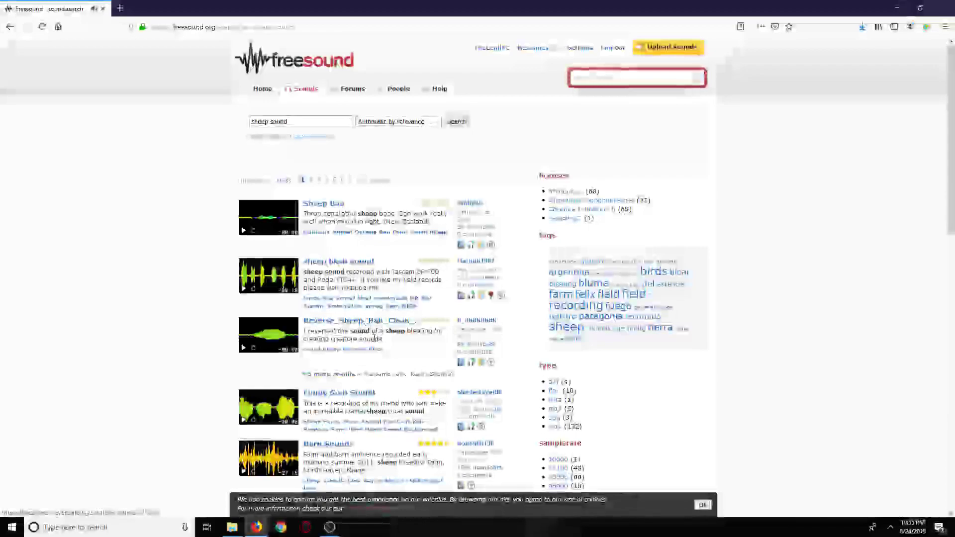
{"action": "scroll", "coordinate": [374, 339], "scroll_direction": "down", "scroll_amount": 3}
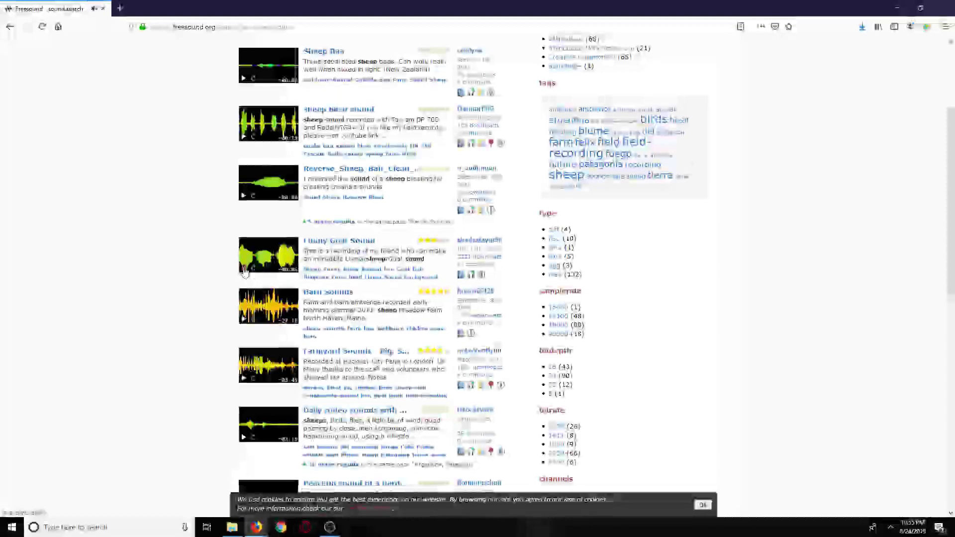
{"action": "scroll", "coordinate": [327, 257], "scroll_direction": "down", "scroll_amount": 4}
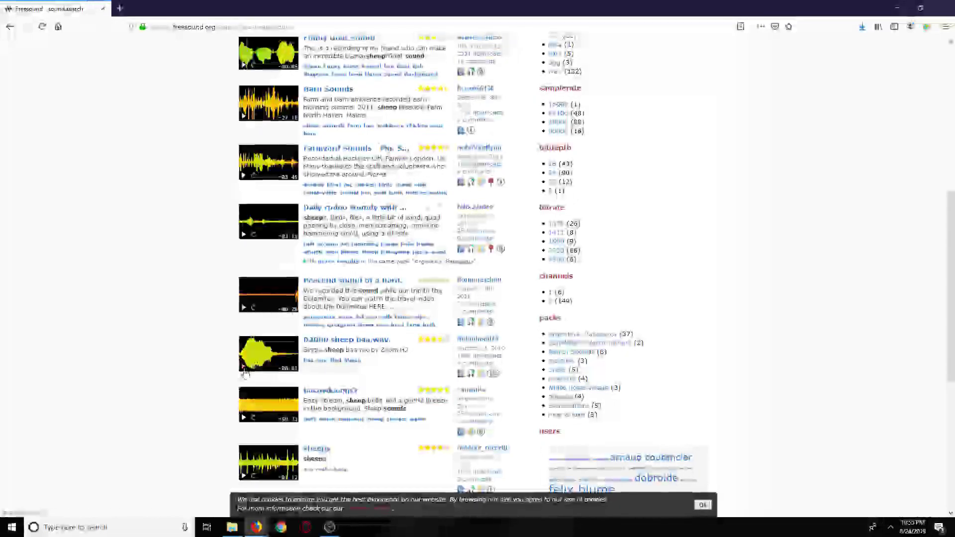
{"action": "scroll", "coordinate": [245, 370], "scroll_direction": "down", "scroll_amount": 5}
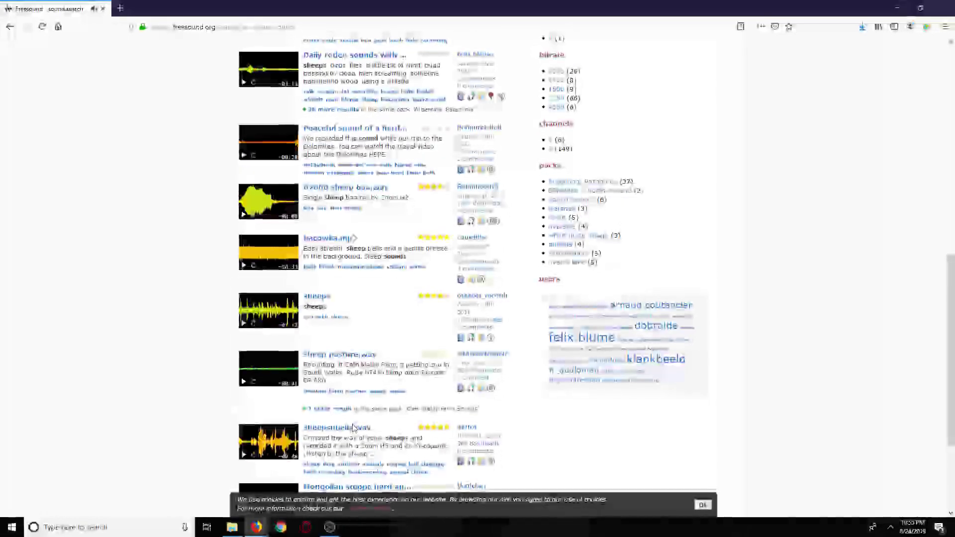
{"action": "scroll", "coordinate": [354, 428], "scroll_direction": "down", "scroll_amount": 5}
{"action": "scroll", "coordinate": [353, 428], "scroll_direction": "up", "scroll_amount": 8}
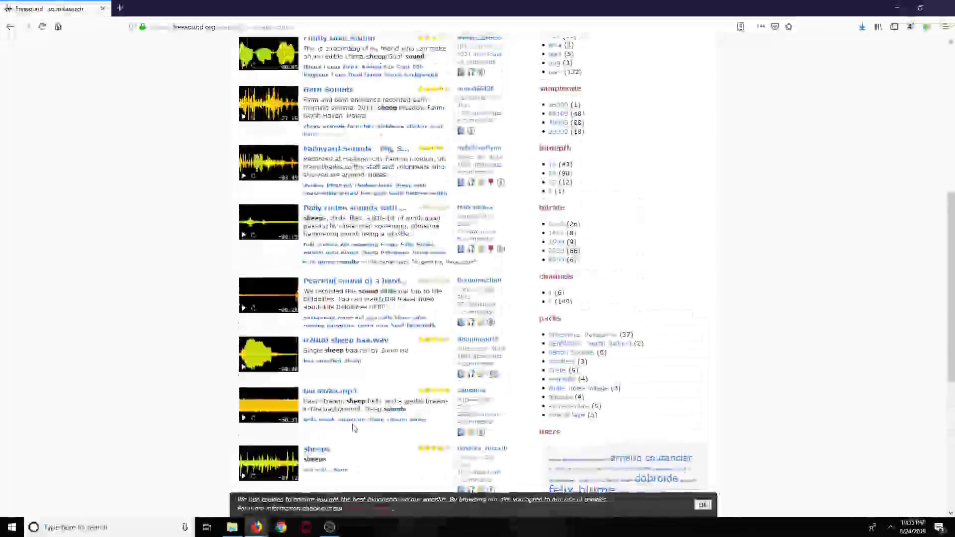
{"action": "scroll", "coordinate": [351, 425], "scroll_direction": "up", "scroll_amount": 8}
{"action": "scroll", "coordinate": [344, 423], "scroll_direction": "up", "scroll_amount": 8}
{"action": "scroll", "coordinate": [335, 419], "scroll_direction": "up", "scroll_amount": 6}
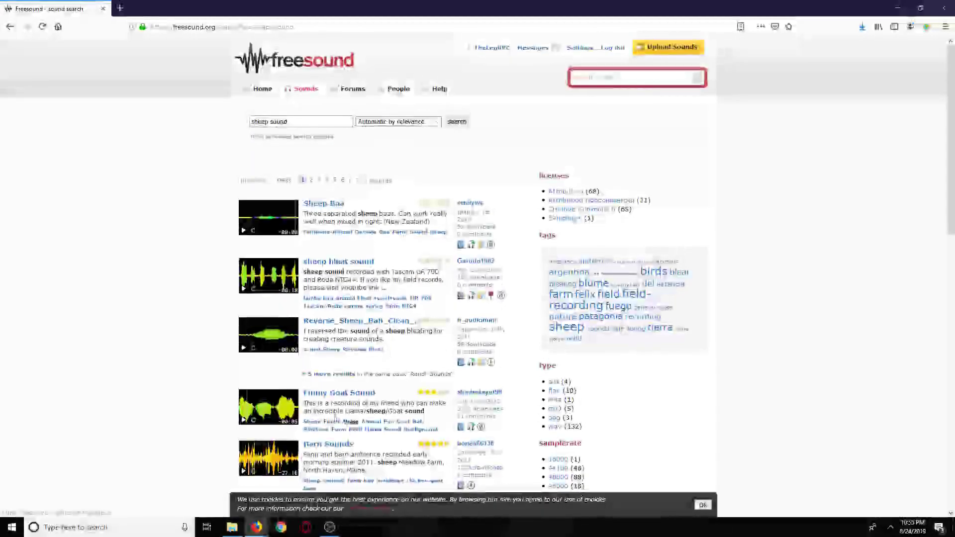
{"action": "left_click", "coordinate": [274, 345]}
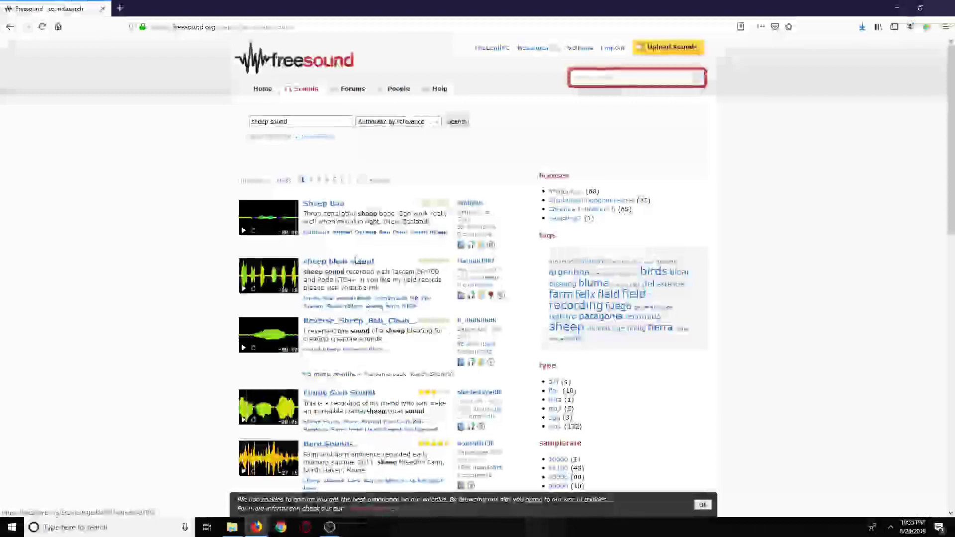
{"action": "left_click", "coordinate": [245, 295]}
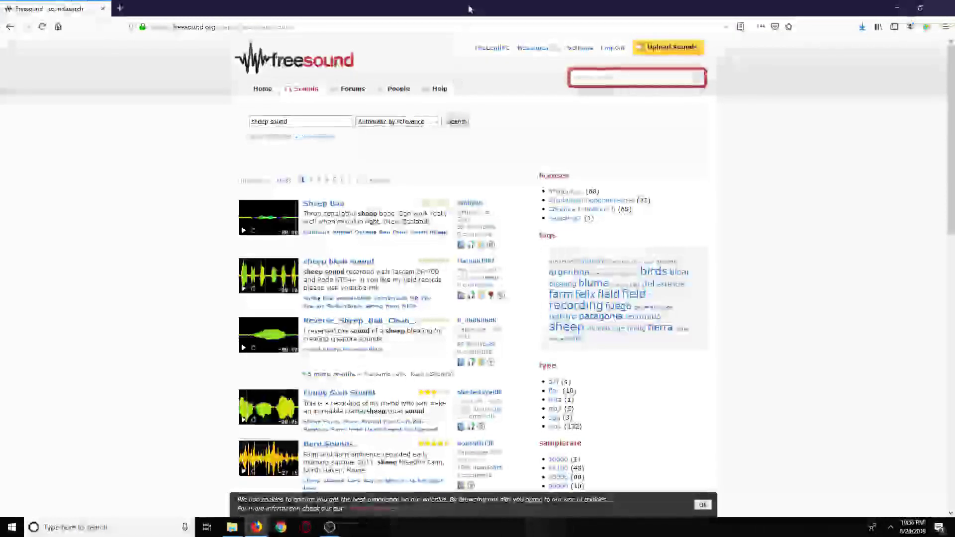
- Minimize Firefox and launch Audacity by searching Windows for 'auda'
{"action": "left_click", "coordinate": [897, 8]}
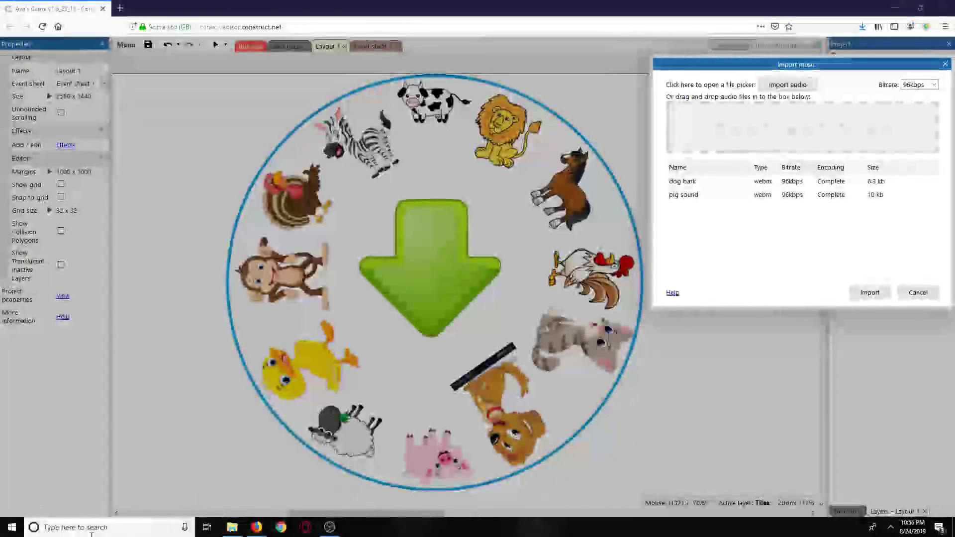
{"action": "left_click", "coordinate": [92, 528]}
{"action": "type", "text": "auda"}
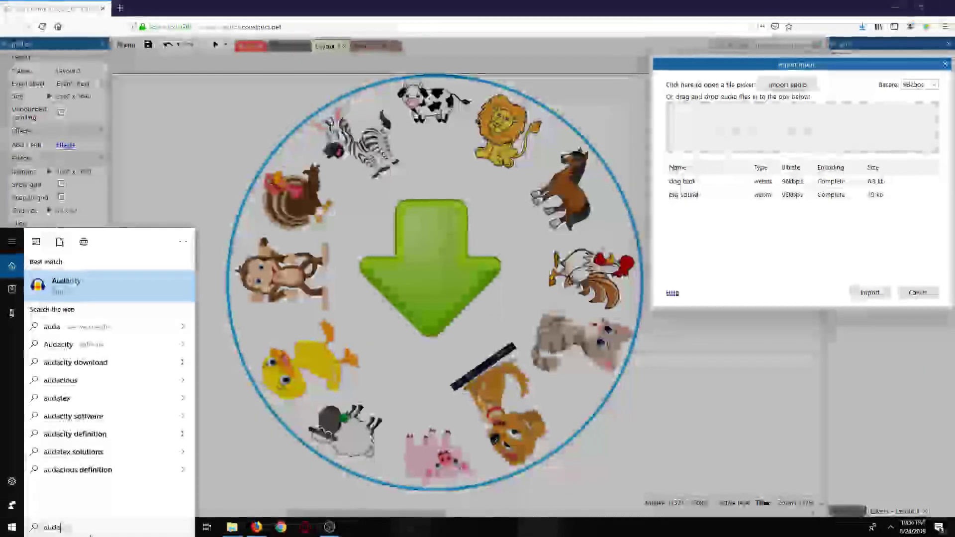
{"action": "key", "text": "Return"}
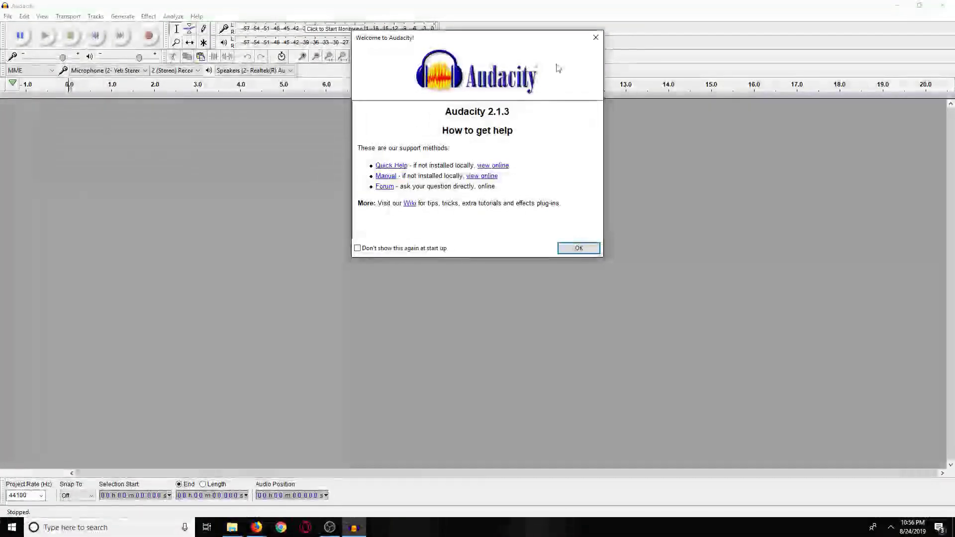
- Dismiss the Audacity welcome screen and look through the Edit, View and Effect menus
{"action": "left_click", "coordinate": [596, 38]}
{"action": "left_click", "coordinate": [23, 17]}
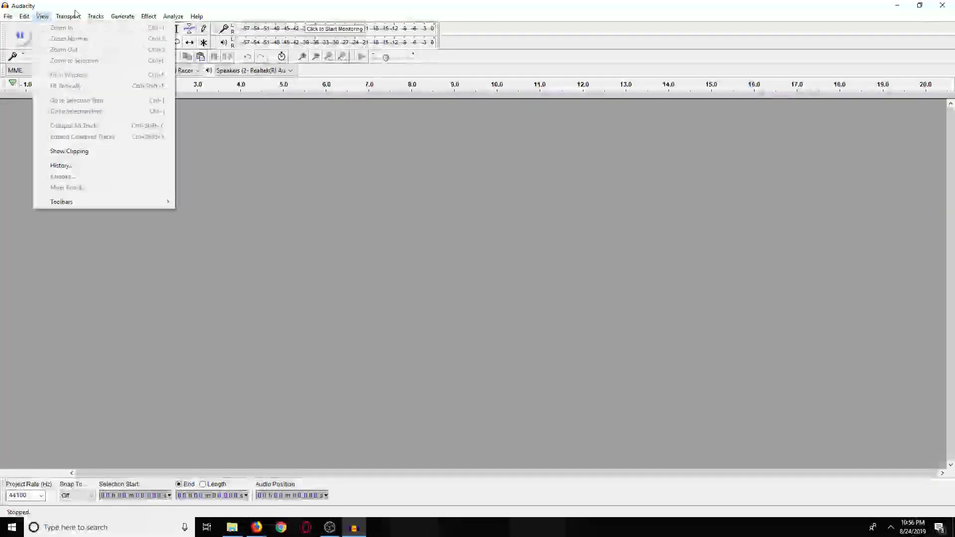
{"action": "mouse_move", "coordinate": [70, 17]}
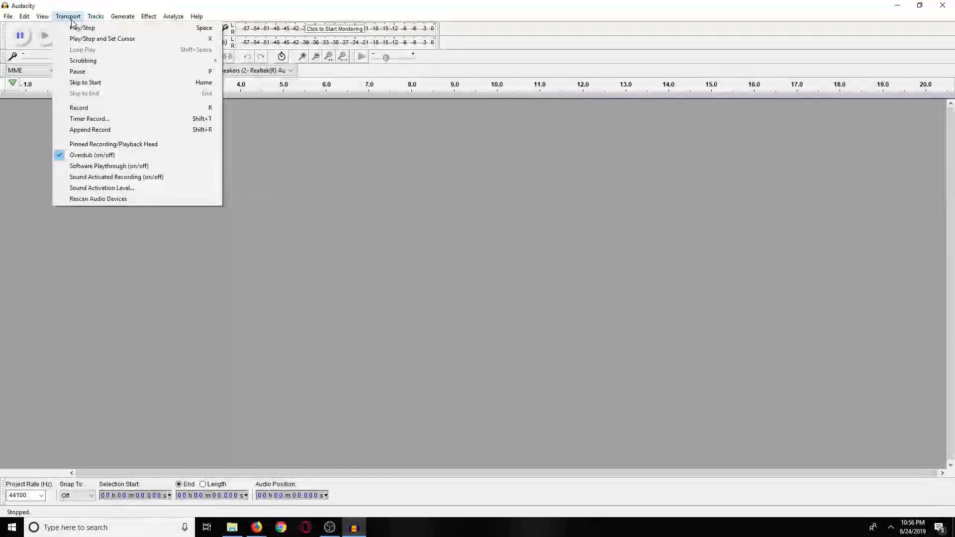
{"action": "mouse_move", "coordinate": [144, 20]}
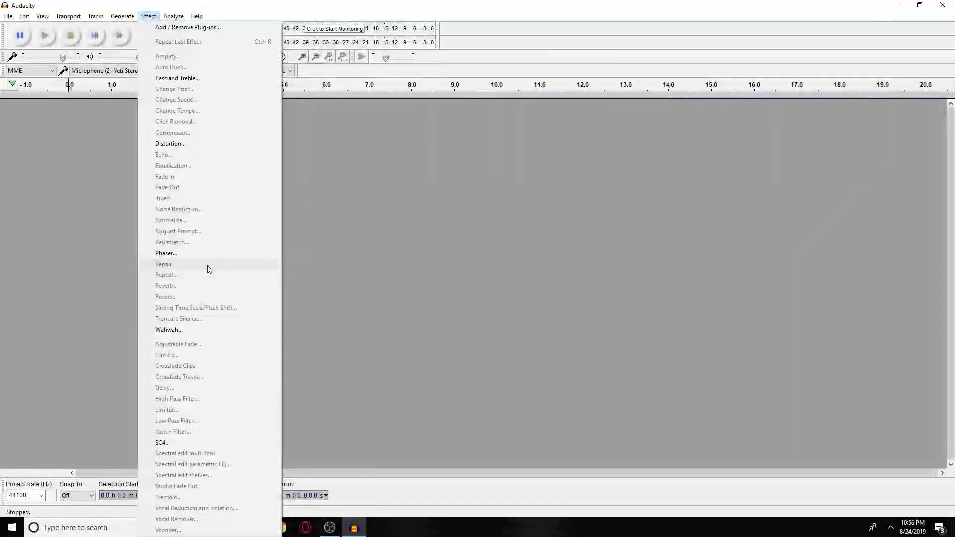
{"action": "left_click", "coordinate": [482, 255]}
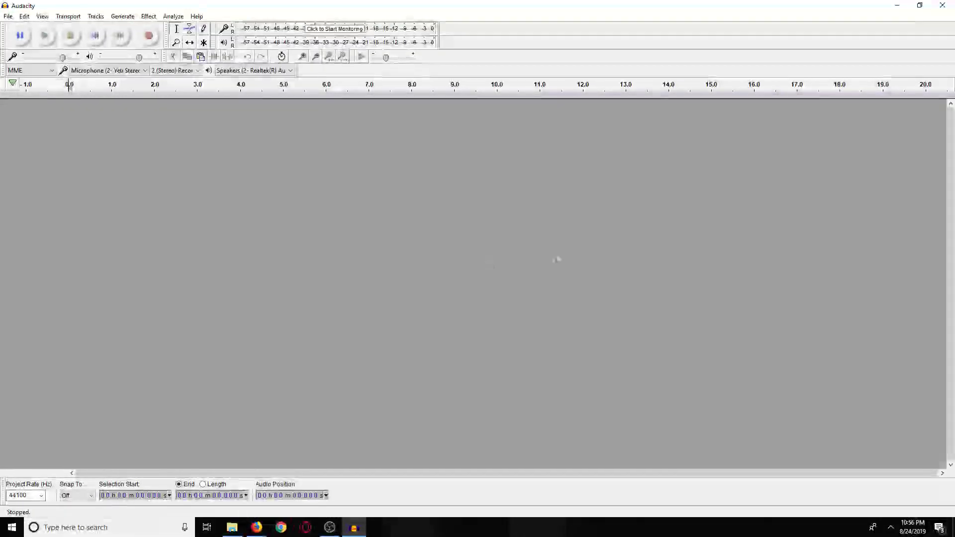
{"action": "key", "text": "alt+Tab"}
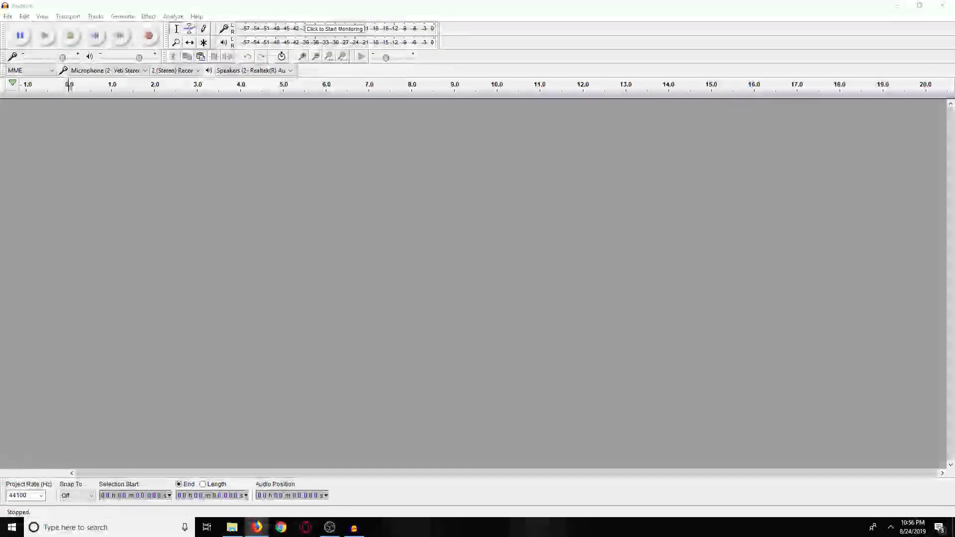
{"action": "key", "text": "alt+Tab"}
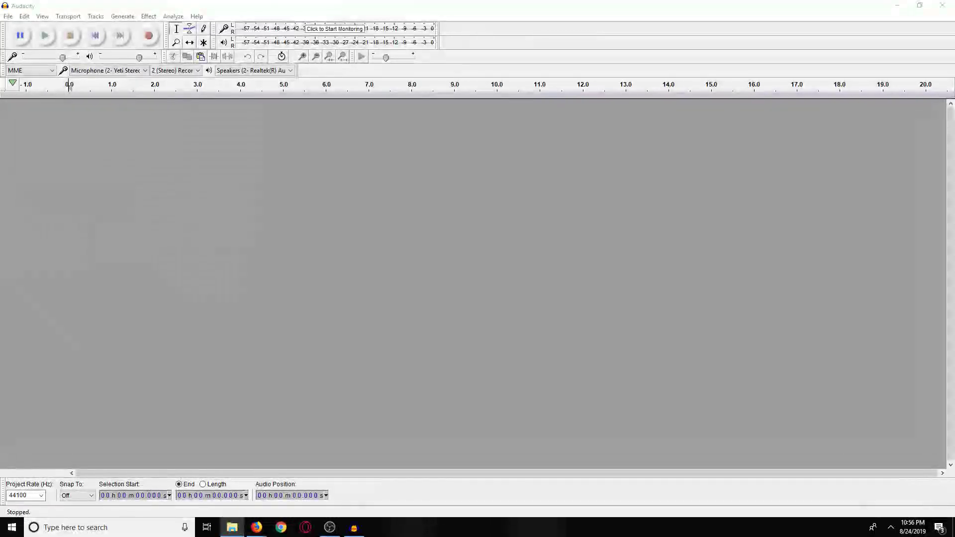
- Import a copy of the sheep bah file, reverse it and play it back
{"action": "left_click_drag", "start_coordinate": [954, 181], "coordinate": [503, 185]}
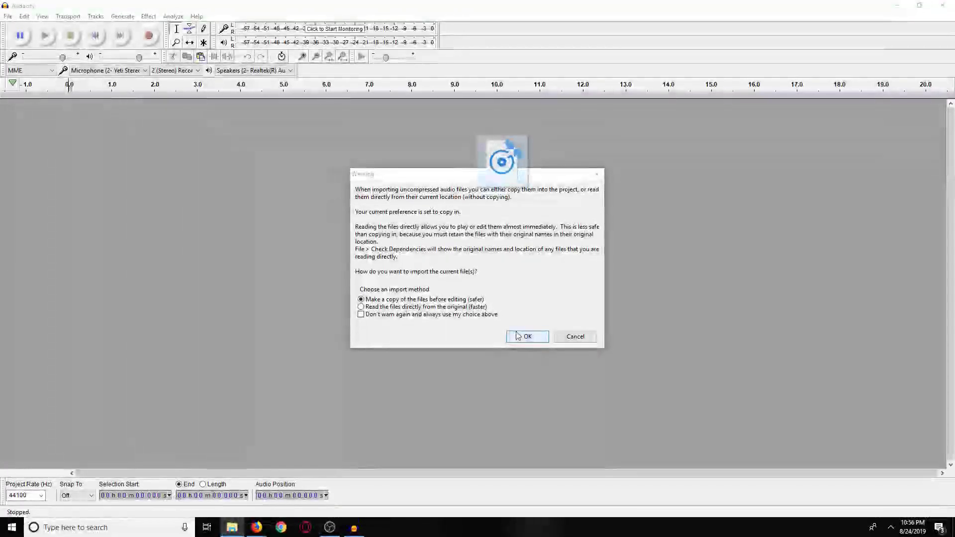
{"action": "left_click", "coordinate": [517, 337]}
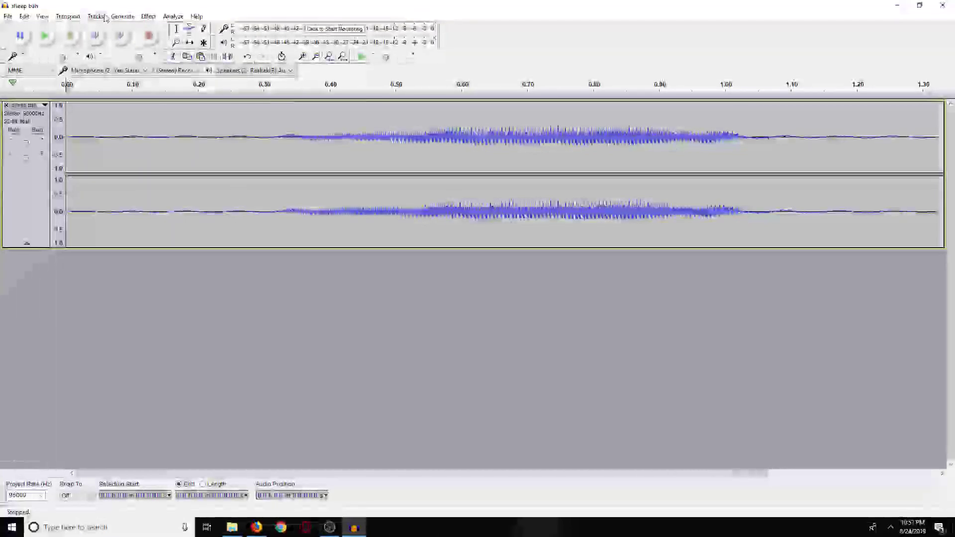
{"action": "left_click", "coordinate": [37, 160]}
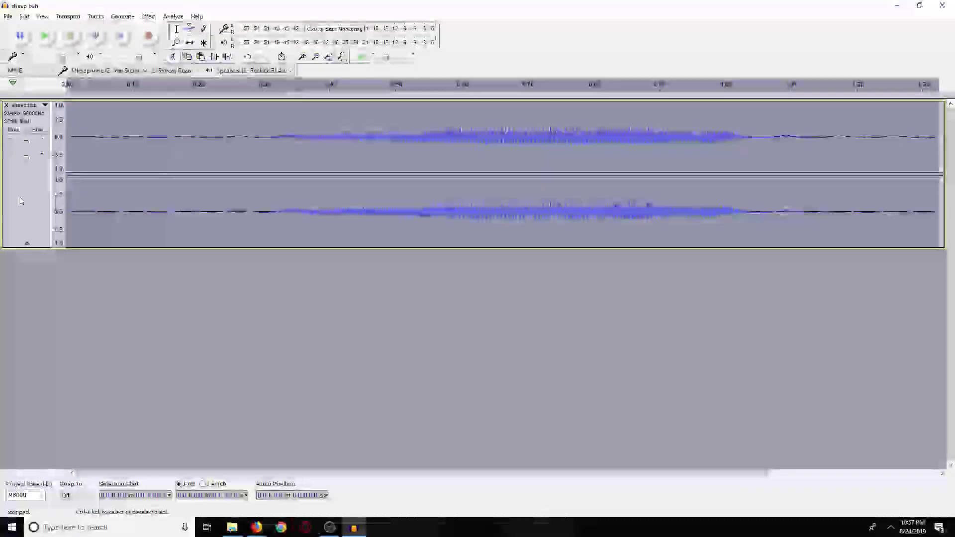
{"action": "left_click", "coordinate": [148, 16]}
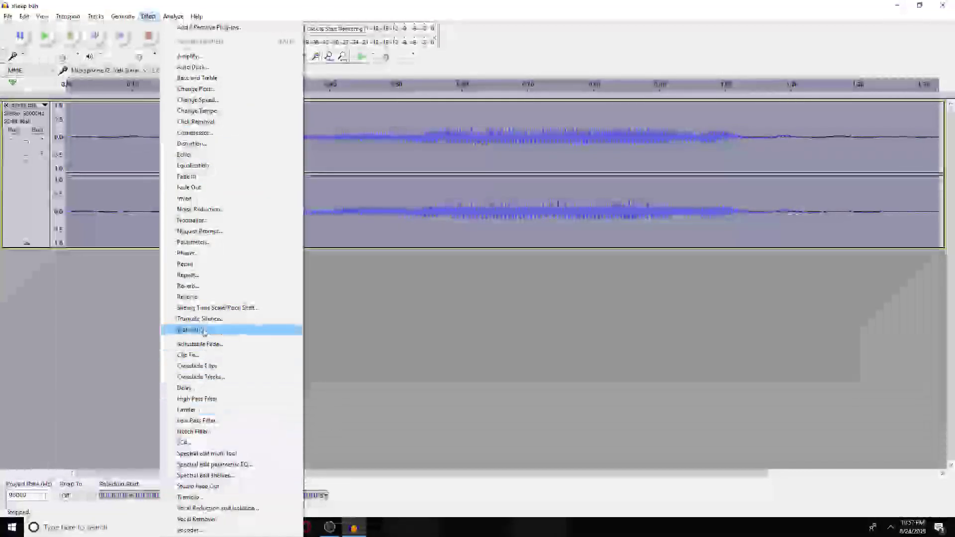
{"action": "left_click", "coordinate": [192, 298]}
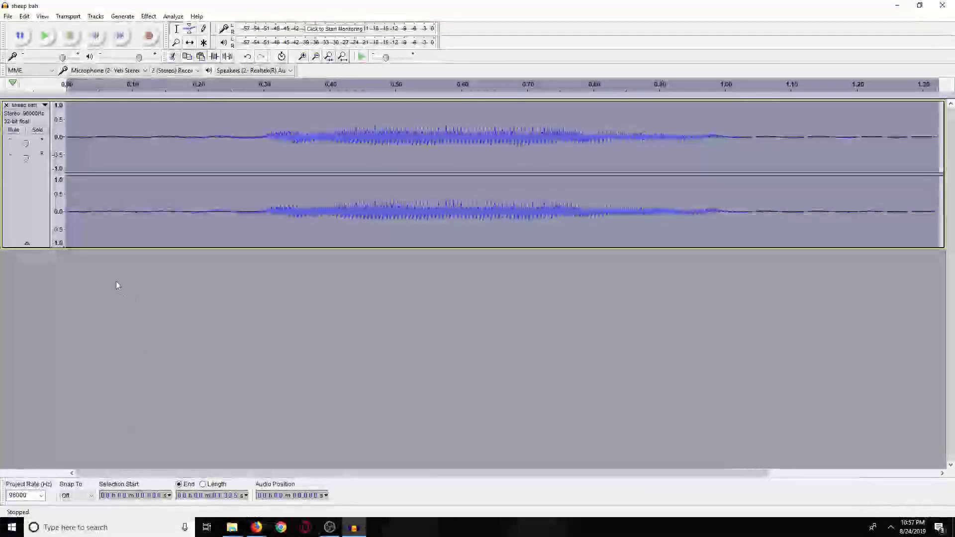
{"action": "left_click", "coordinate": [46, 36]}
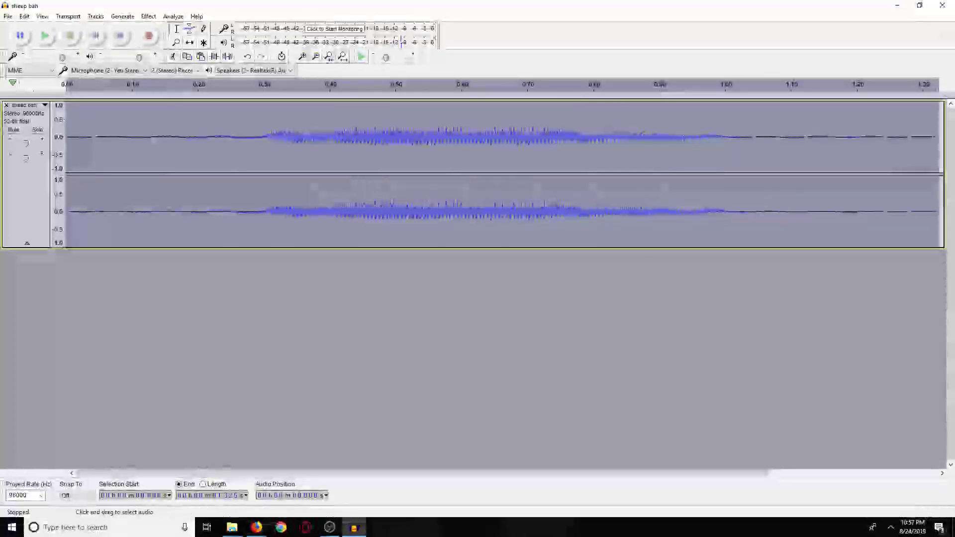
- Listen to the clip from about 0.28 s and again from the start
{"action": "left_click", "coordinate": [251, 126]}
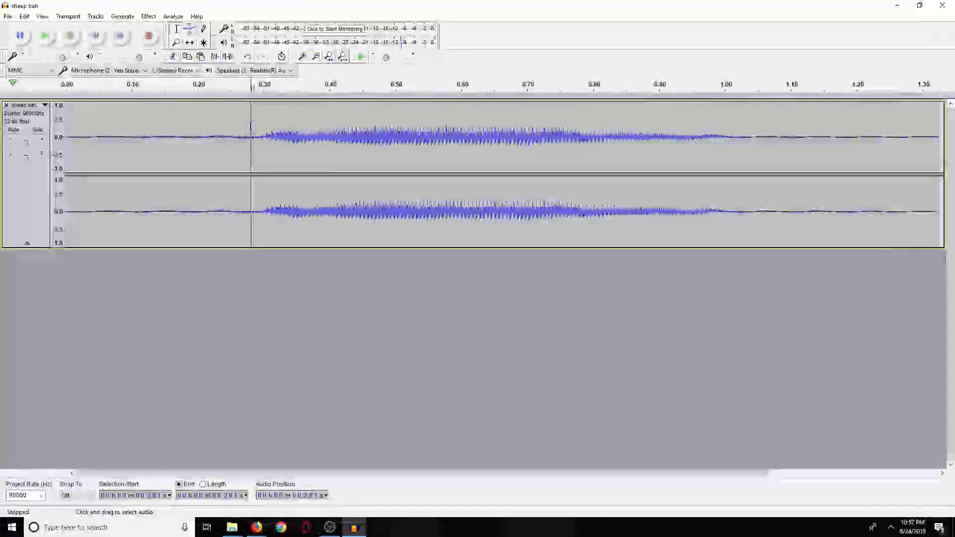
{"action": "left_click", "coordinate": [48, 37]}
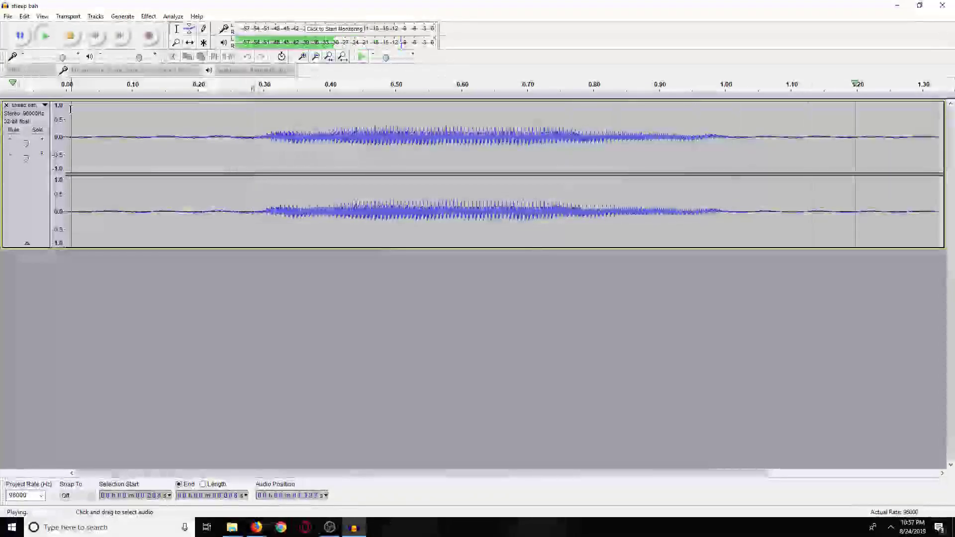
{"action": "left_click", "coordinate": [78, 94]}
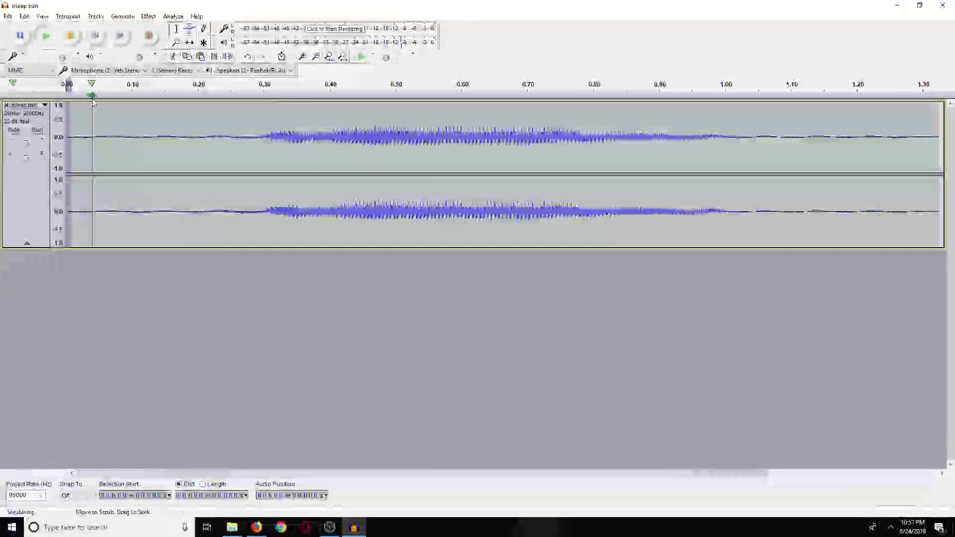
{"action": "left_click", "coordinate": [51, 41]}
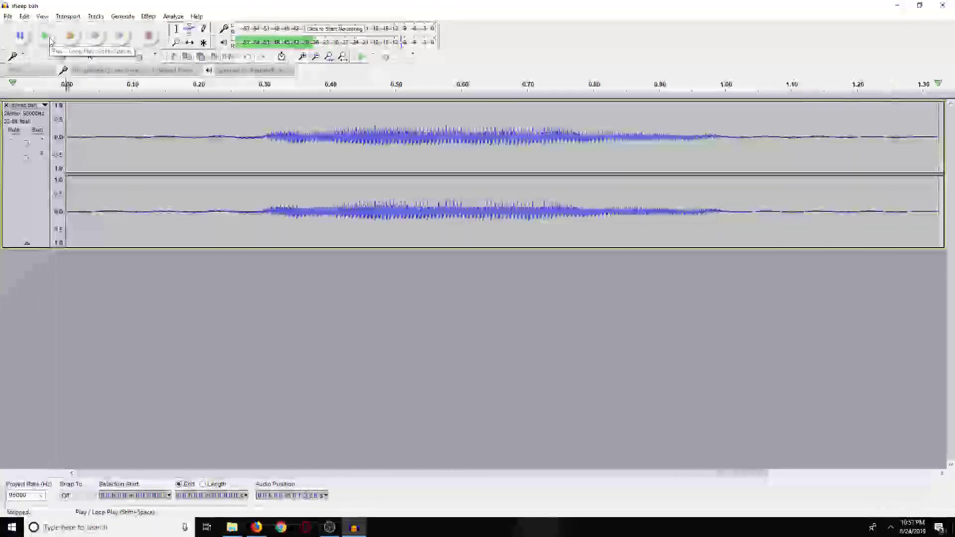
{"action": "left_click", "coordinate": [50, 41]}
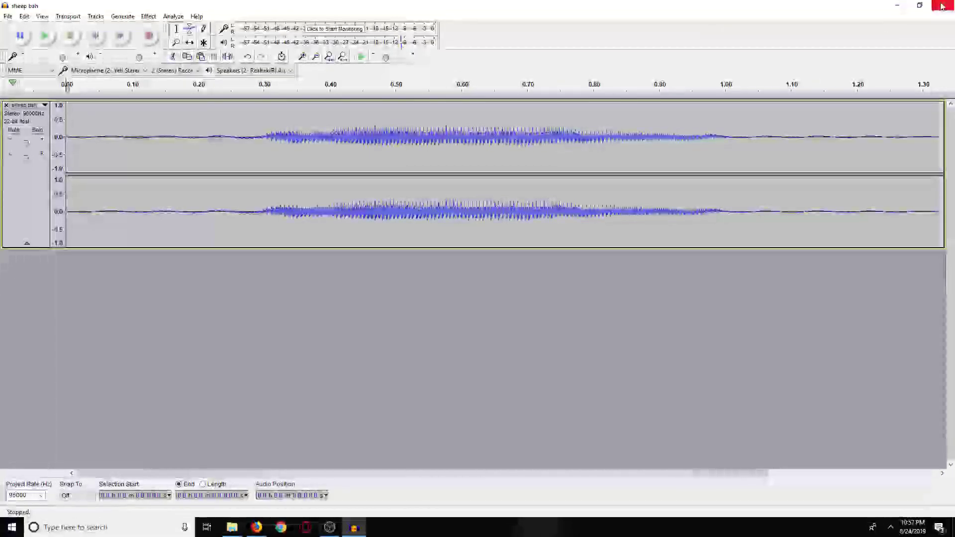
- Delete the silent lead-in and everything after 0.77 s, then play the trimmed bleat
{"action": "left_click_drag", "start_coordinate": [248, 128], "coordinate": [65, 134]}
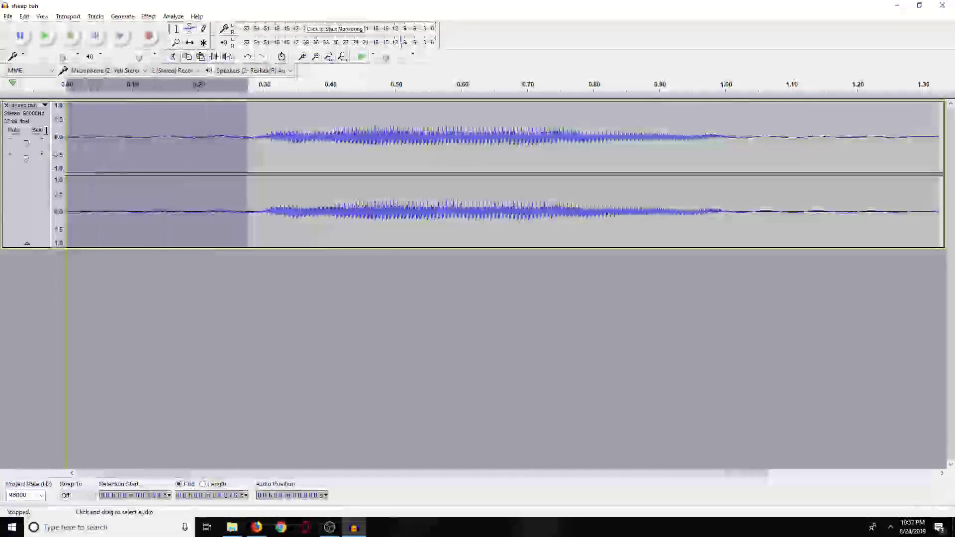
{"action": "key", "text": "Delete"}
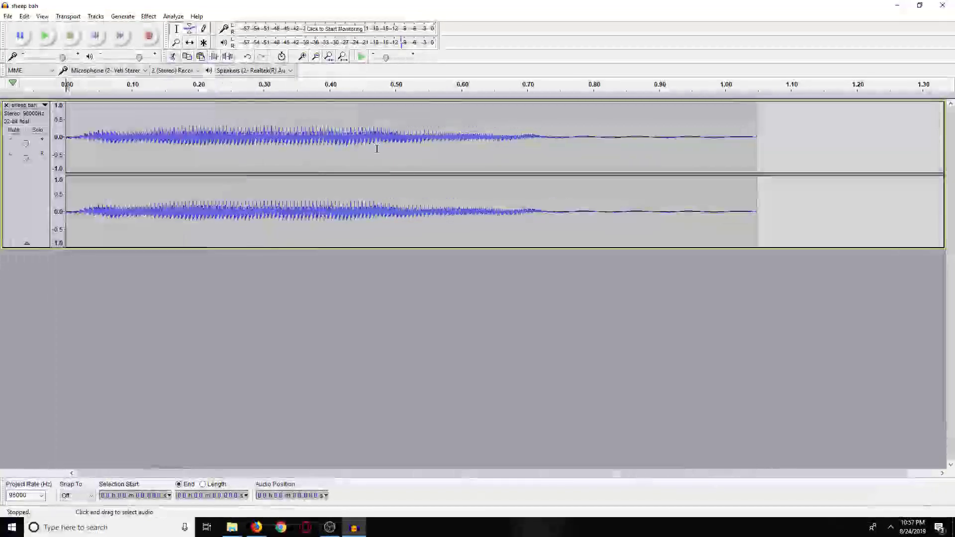
{"action": "left_click_drag", "start_coordinate": [574, 131], "coordinate": [863, 124]}
{"action": "key", "text": "Delete"}
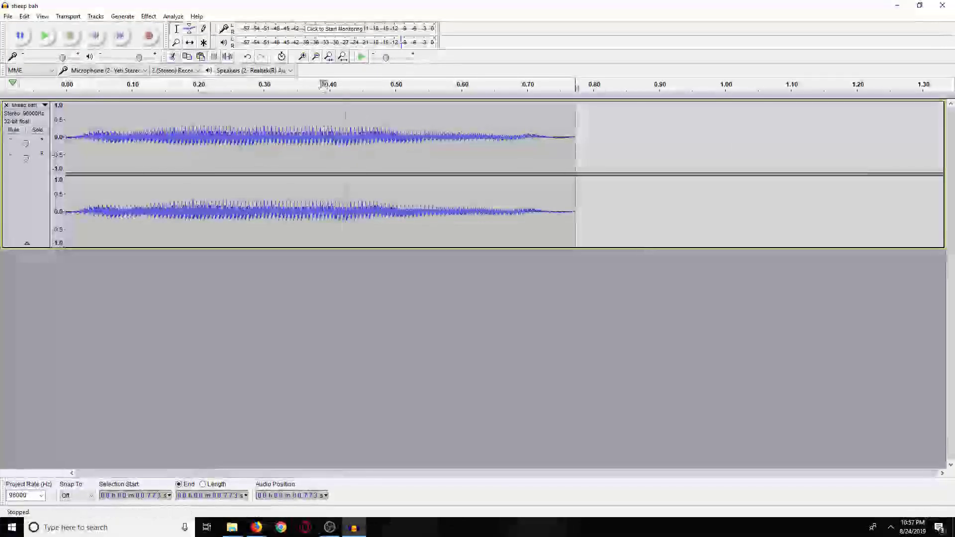
{"action": "left_click", "coordinate": [56, 42]}
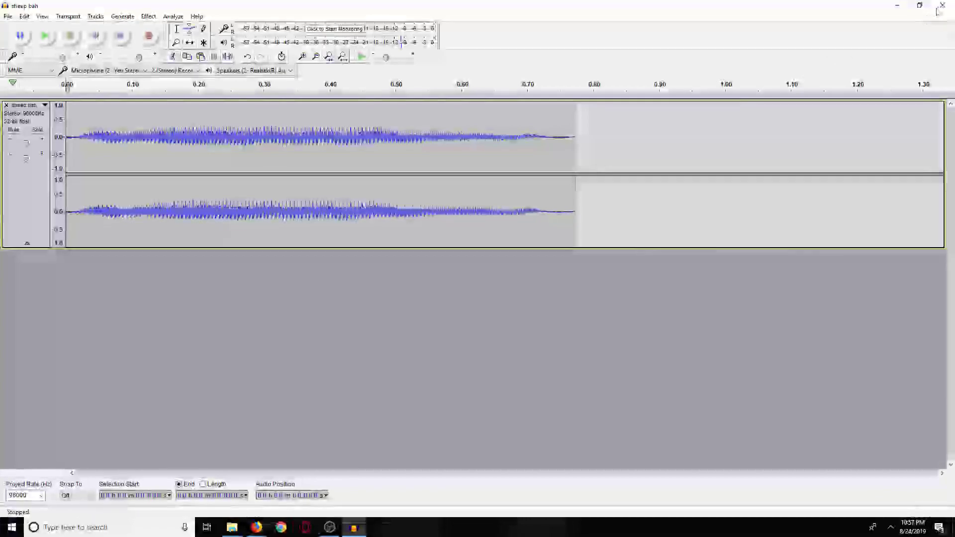
- Export the trimmed bleat as 'sheep bah shortened', then close Audacity without saving
{"action": "left_click", "coordinate": [8, 16]}
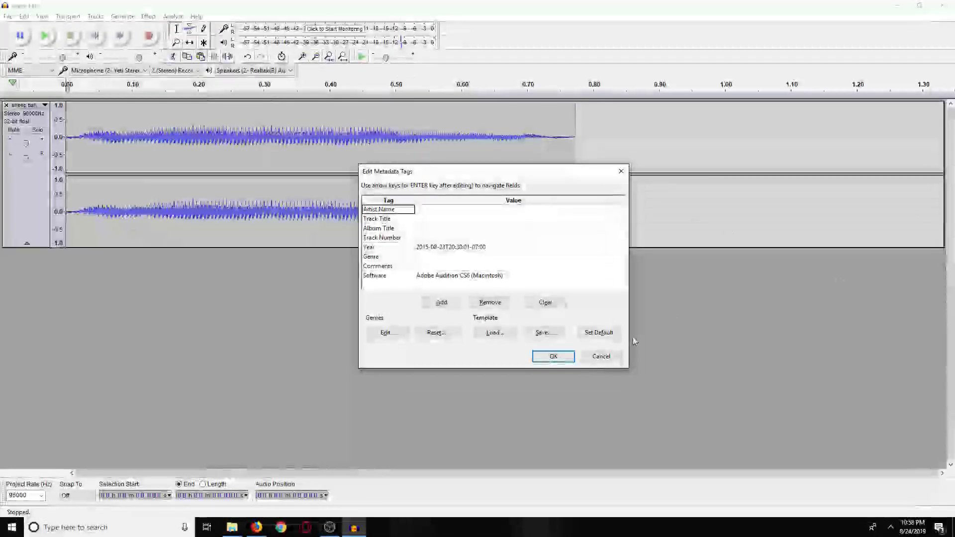
{"action": "left_click", "coordinate": [553, 356]}
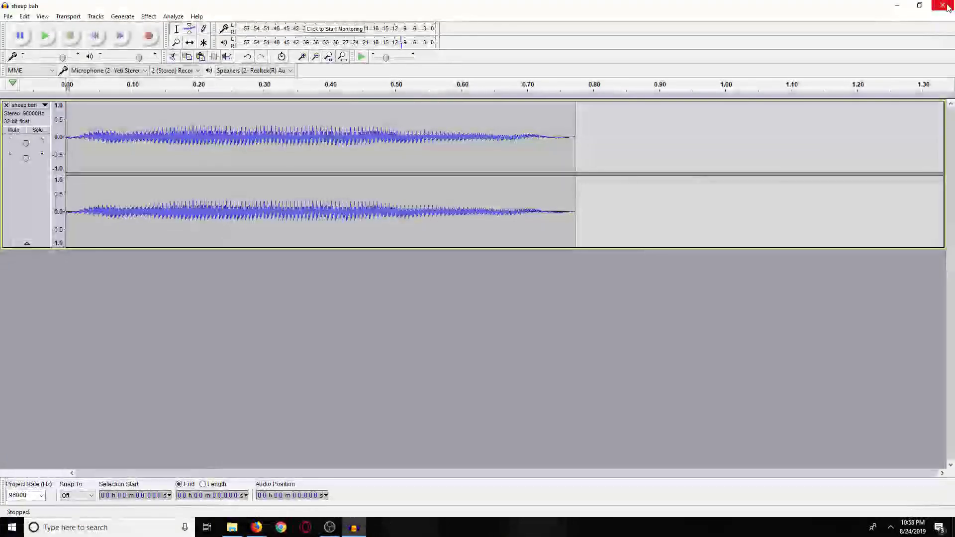
{"action": "left_click", "coordinate": [942, 5]}
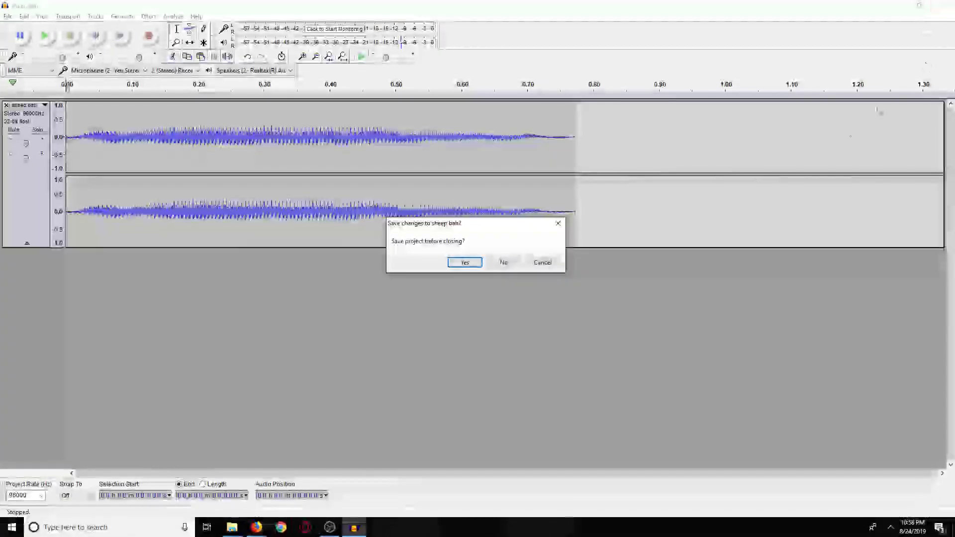
{"action": "left_click", "coordinate": [503, 263]}
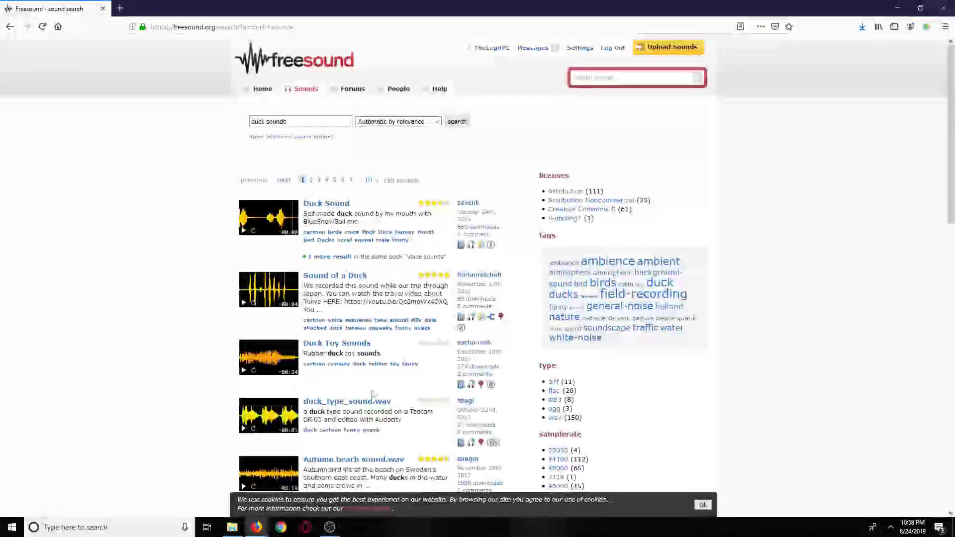
- Preview duck_type_sound.wav among the Freesound duck results, then restore the browser to reveal Construct
{"action": "scroll", "coordinate": [301, 348], "scroll_direction": "down", "scroll_amount": 2}
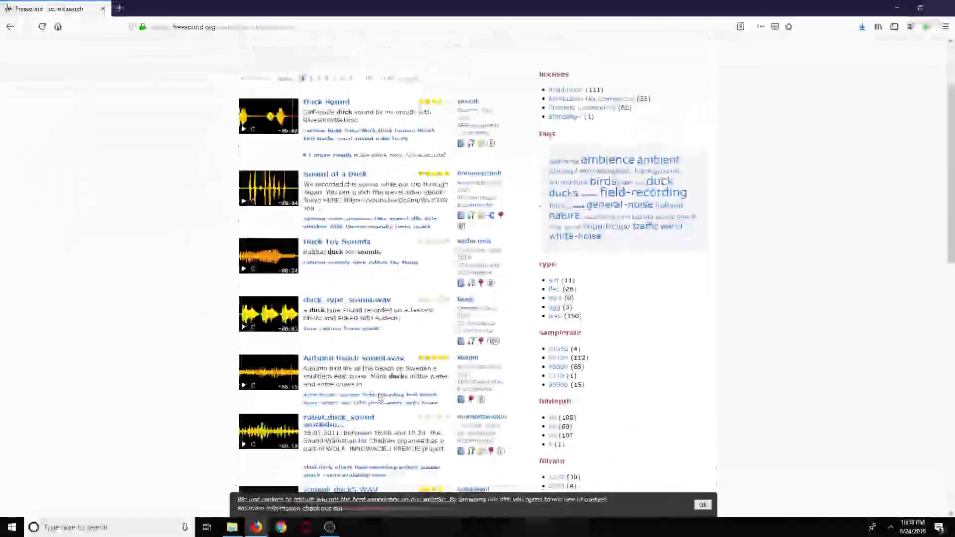
{"action": "left_click", "coordinate": [240, 329]}
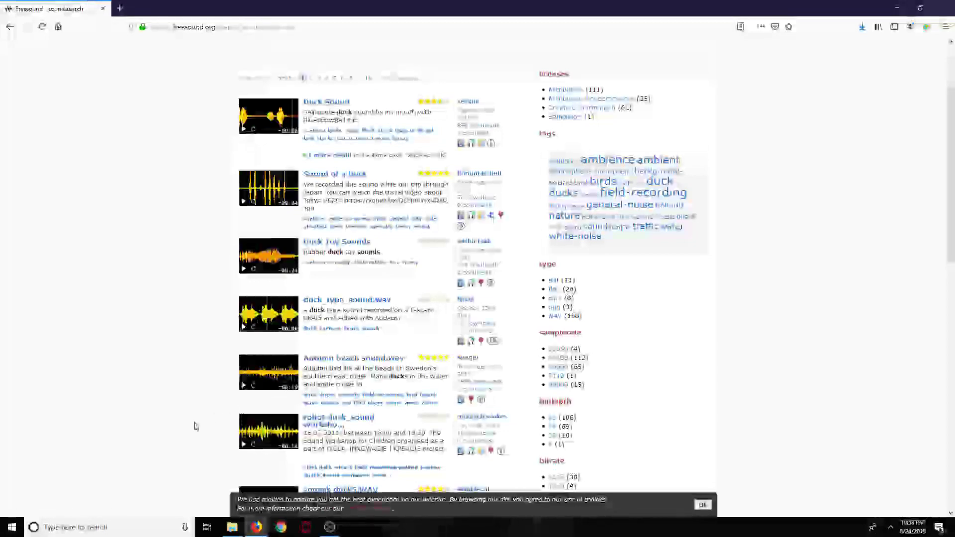
{"action": "scroll", "coordinate": [195, 427], "scroll_direction": "down", "scroll_amount": 2}
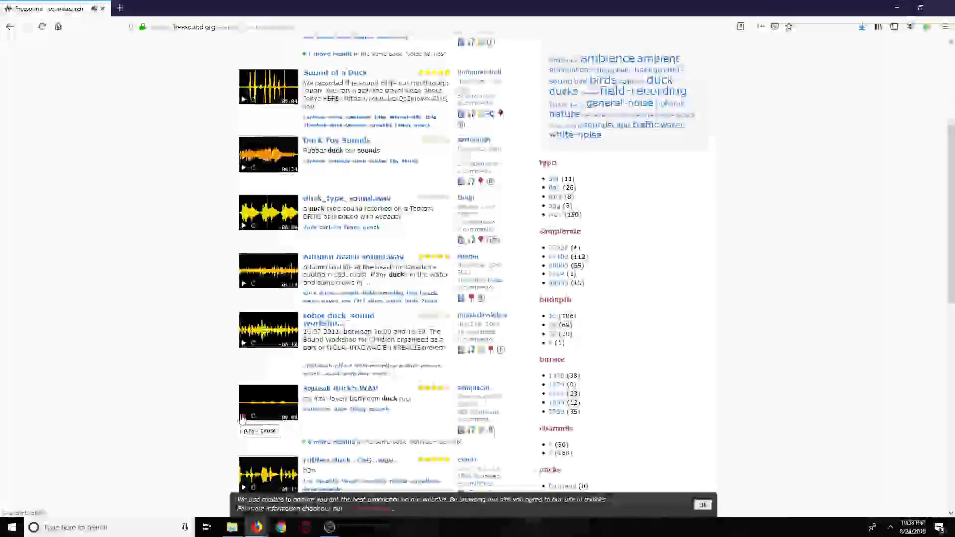
{"action": "scroll", "coordinate": [184, 425], "scroll_direction": "down", "scroll_amount": 1}
{"action": "scroll", "coordinate": [171, 424], "scroll_direction": "down", "scroll_amount": 3}
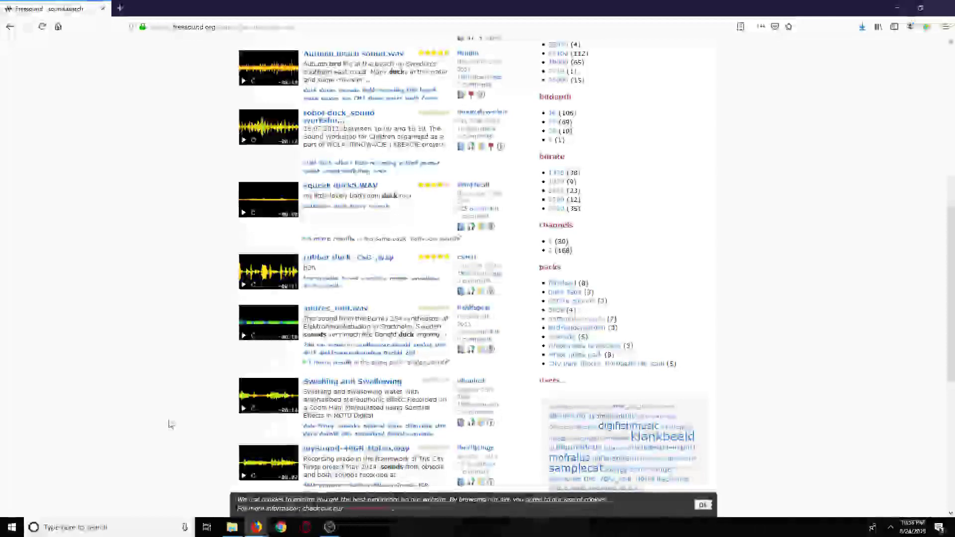
{"action": "scroll", "coordinate": [171, 424], "scroll_direction": "down", "scroll_amount": 2}
{"action": "scroll", "coordinate": [171, 424], "scroll_direction": "down", "scroll_amount": 4}
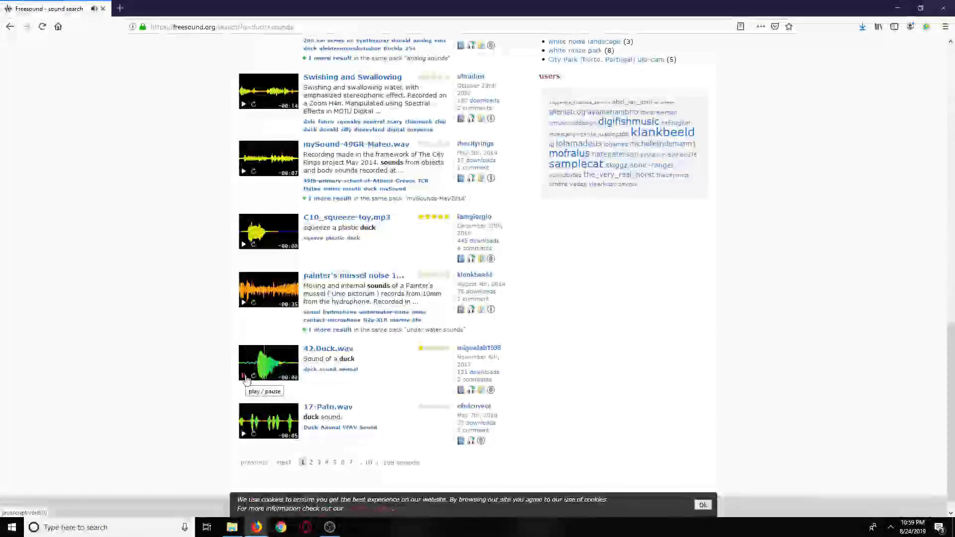
{"action": "double_click", "coordinate": [520, 9]}
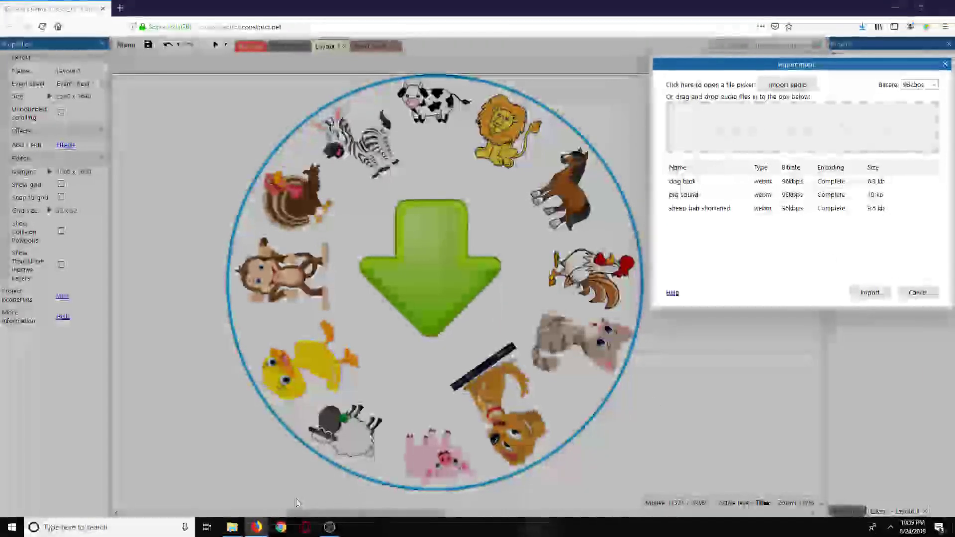
- Launch Audacity by searching 'au' from the Windows taskbar
{"action": "left_click", "coordinate": [139, 527]}
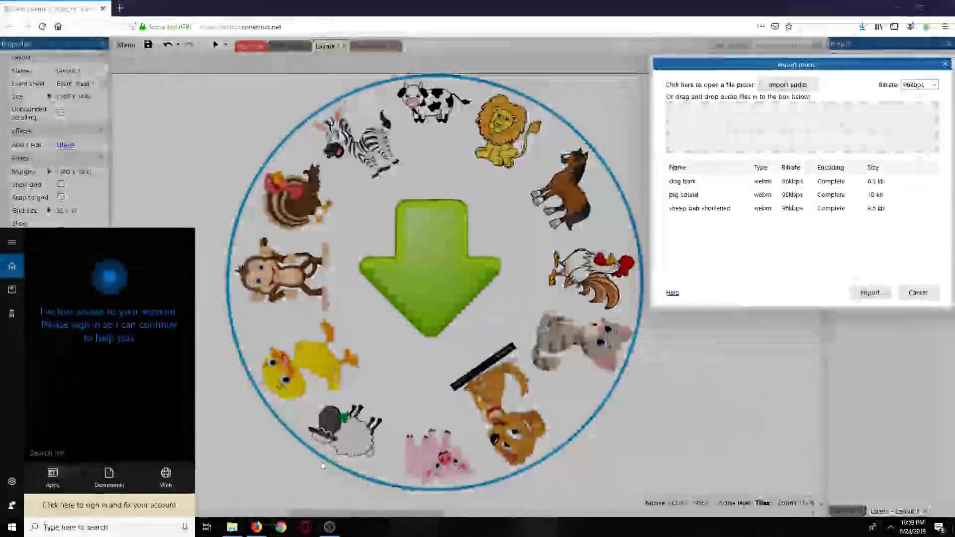
{"action": "type", "text": "au"}
{"action": "key", "text": "Return"}
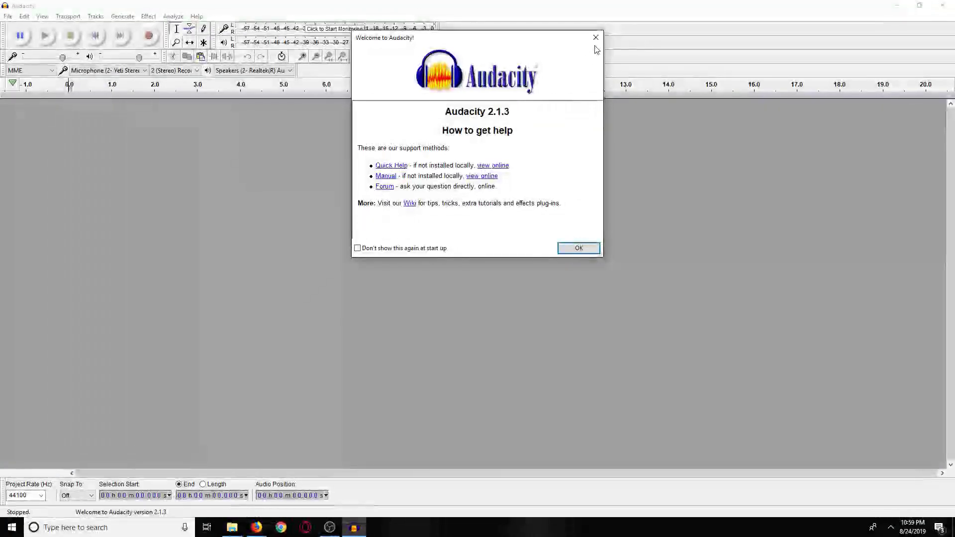
- Make a test recording and set Microphone (Yeti) as input, keeping Realtek speakers for playback
{"action": "left_click", "coordinate": [595, 37]}
{"action": "left_click", "coordinate": [105, 70]}
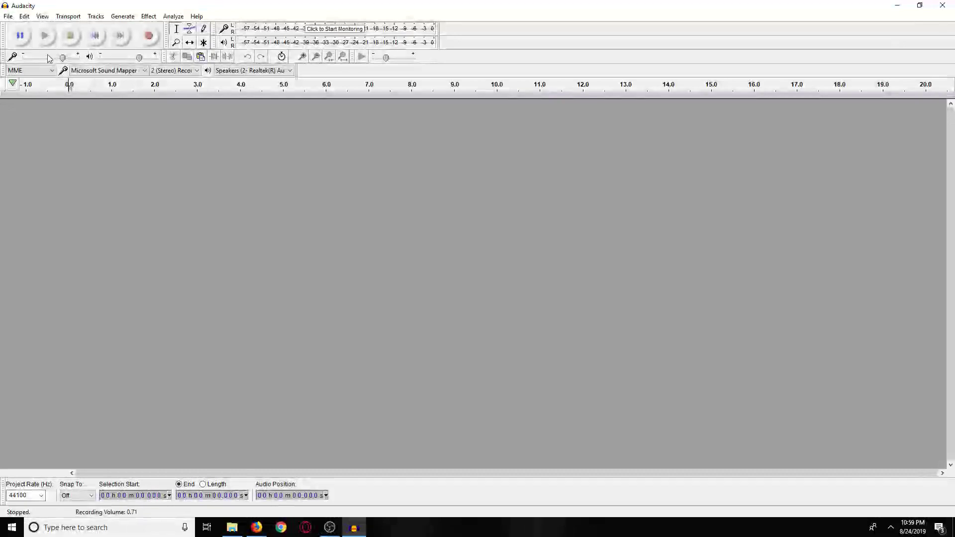
{"action": "left_click", "coordinate": [149, 39]}
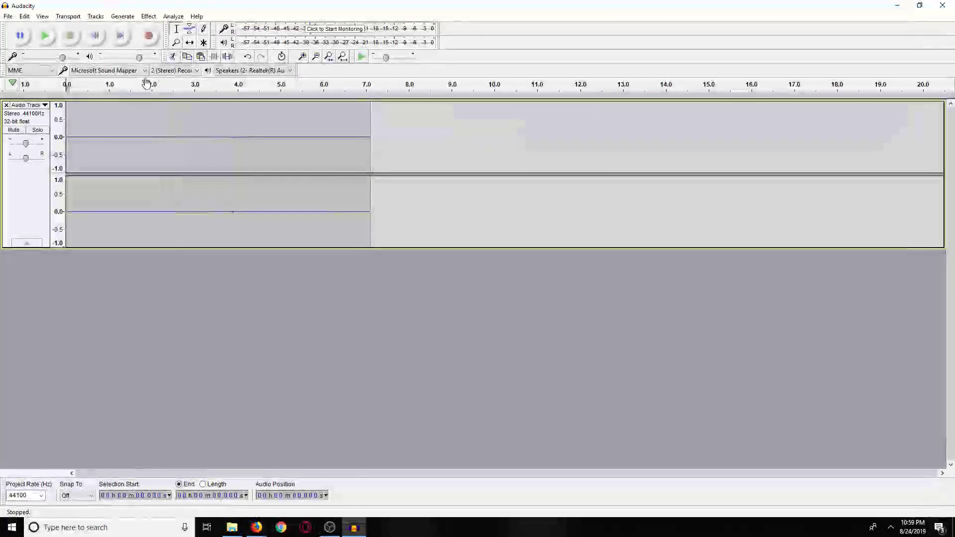
{"action": "left_click", "coordinate": [115, 70]}
{"action": "left_click", "coordinate": [123, 88]}
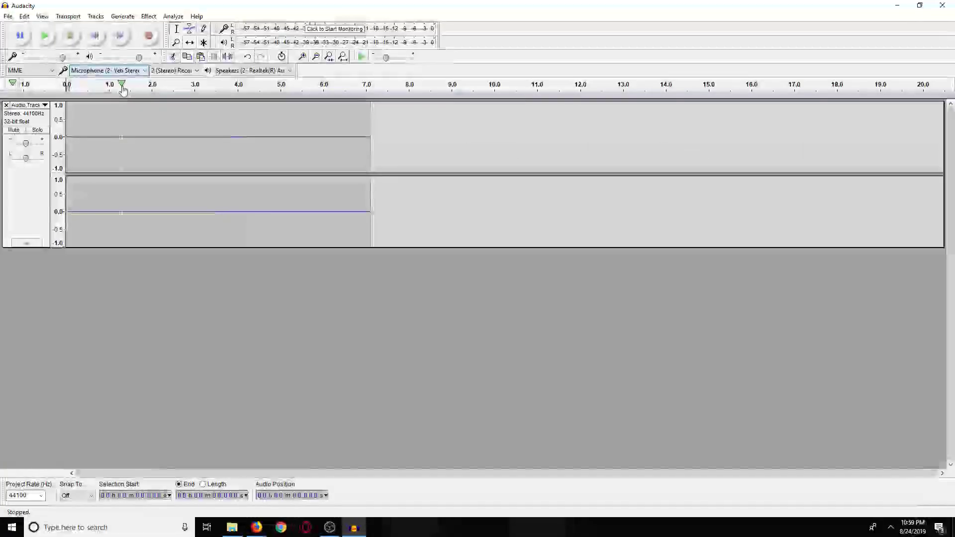
{"action": "left_click", "coordinate": [238, 71]}
{"action": "left_click", "coordinate": [239, 71]}
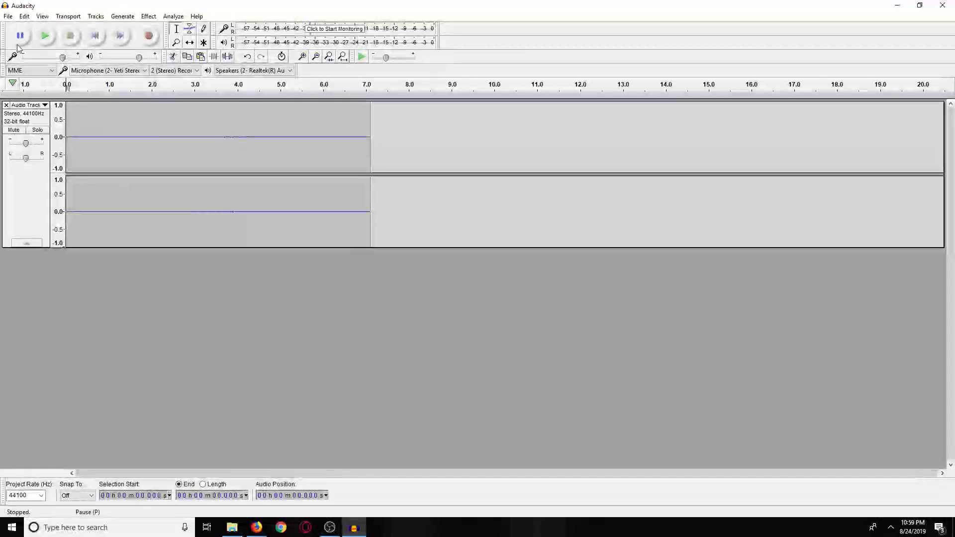
- Browse the File and Effect menus, then remove the silent test track
{"action": "left_click", "coordinate": [8, 16]}
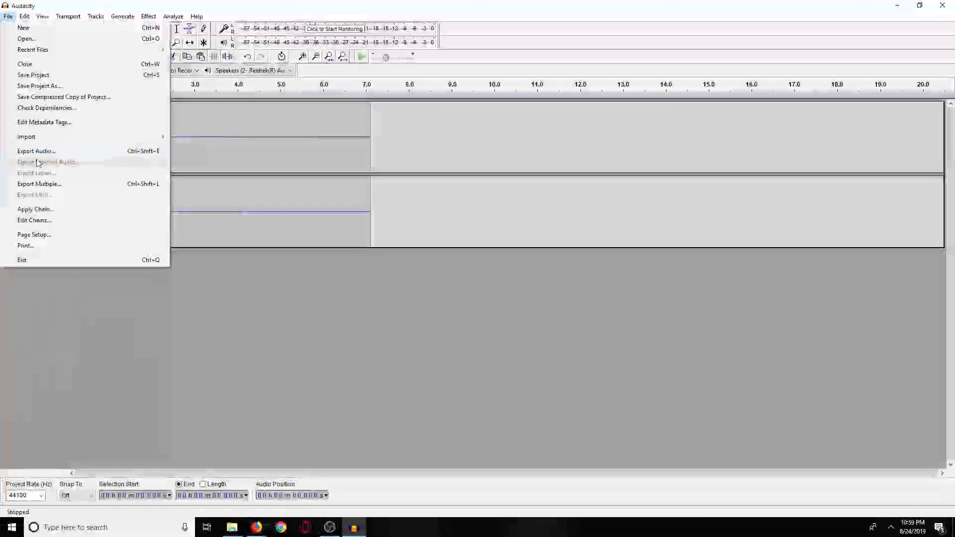
{"action": "mouse_move", "coordinate": [24, 16]}
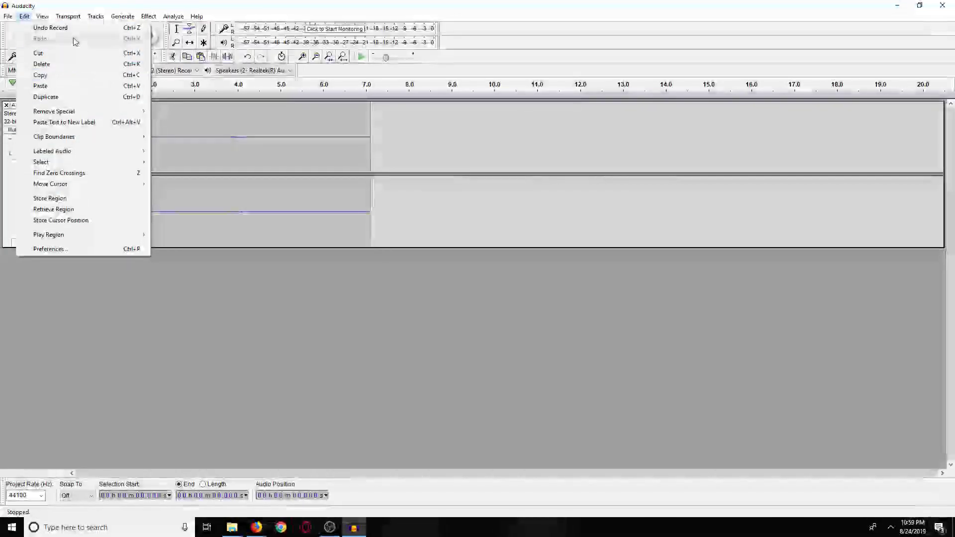
{"action": "mouse_move", "coordinate": [140, 19]}
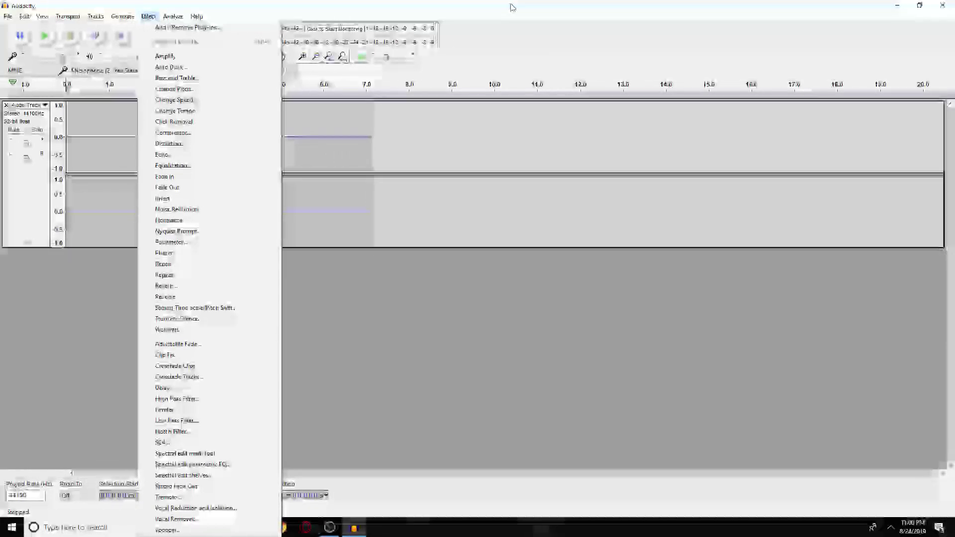
{"action": "left_click", "coordinate": [132, 75]}
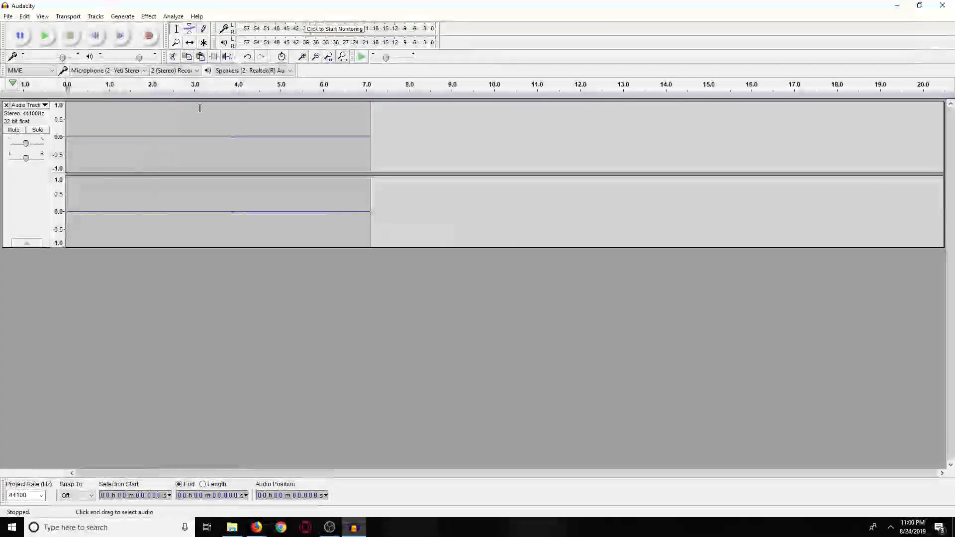
{"action": "left_click", "coordinate": [6, 105]}
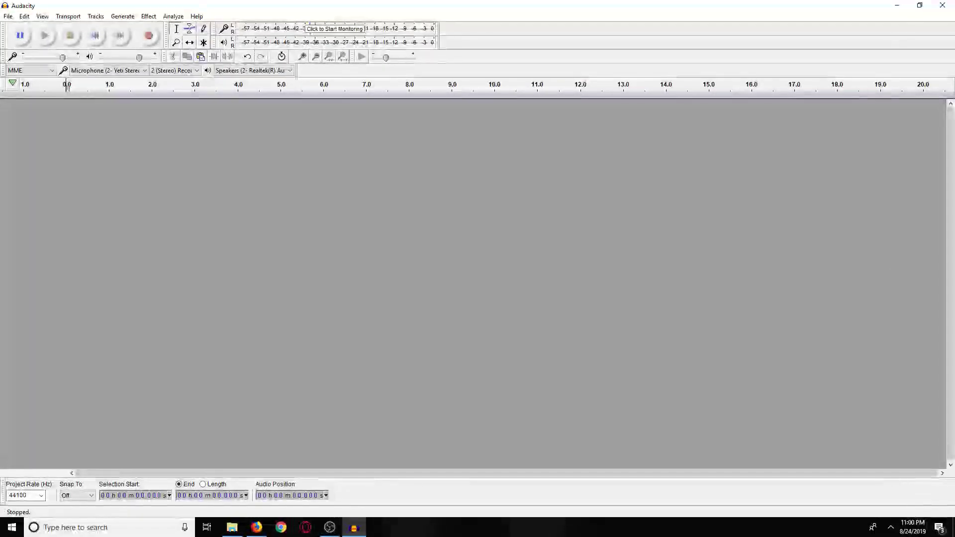
- Record about 10 seconds of audio, play it back and stop, then check the Edit menu
{"action": "left_click", "coordinate": [149, 36]}
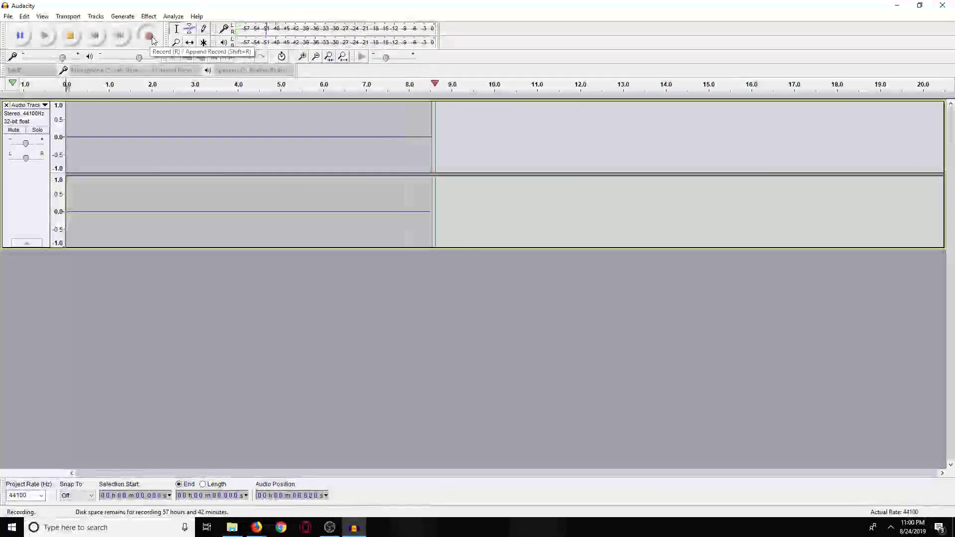
{"action": "key", "text": "space"}
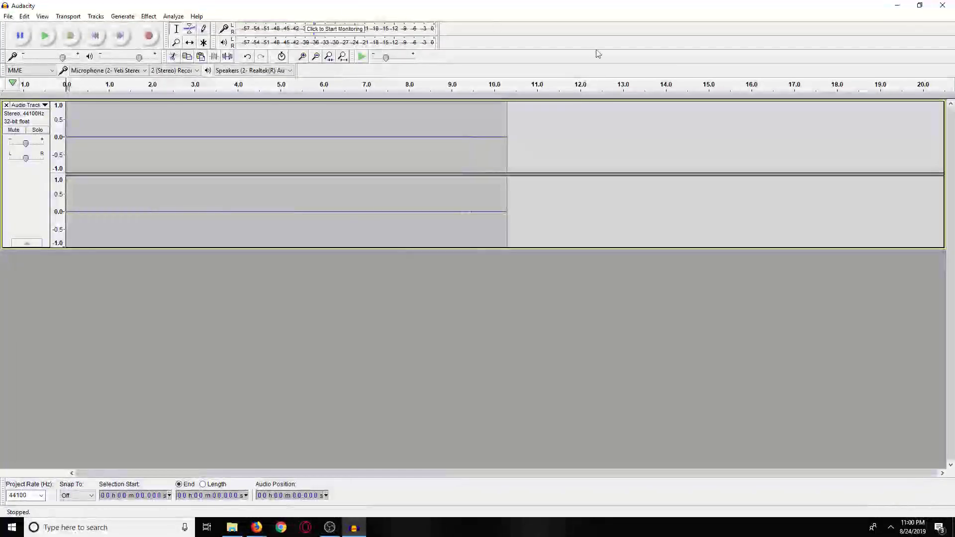
{"action": "left_click", "coordinate": [45, 39]}
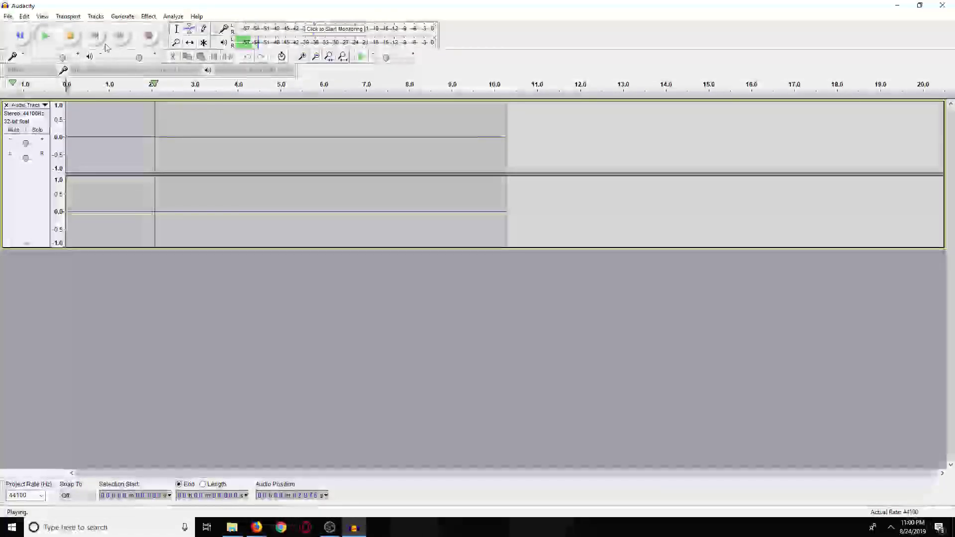
{"action": "left_click", "coordinate": [70, 36]}
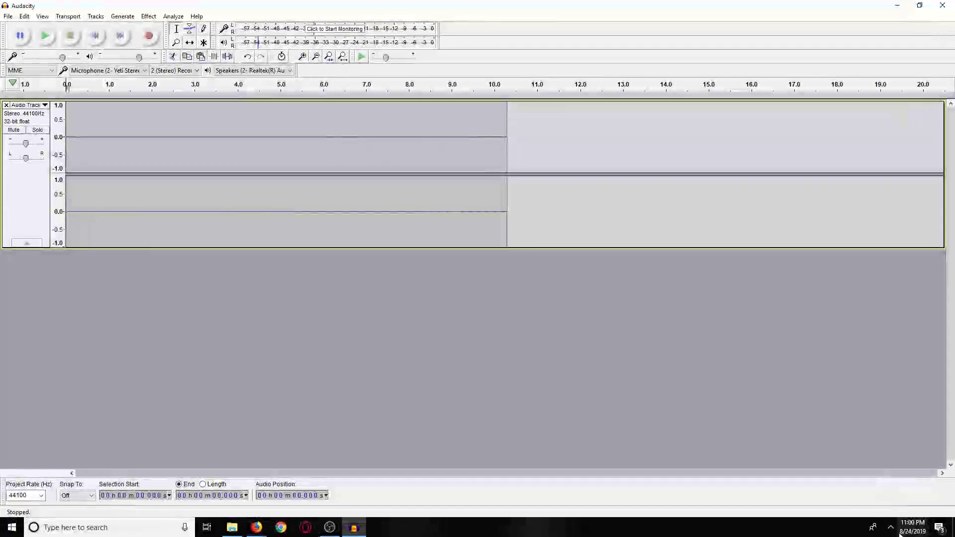
{"action": "left_click", "coordinate": [24, 16]}
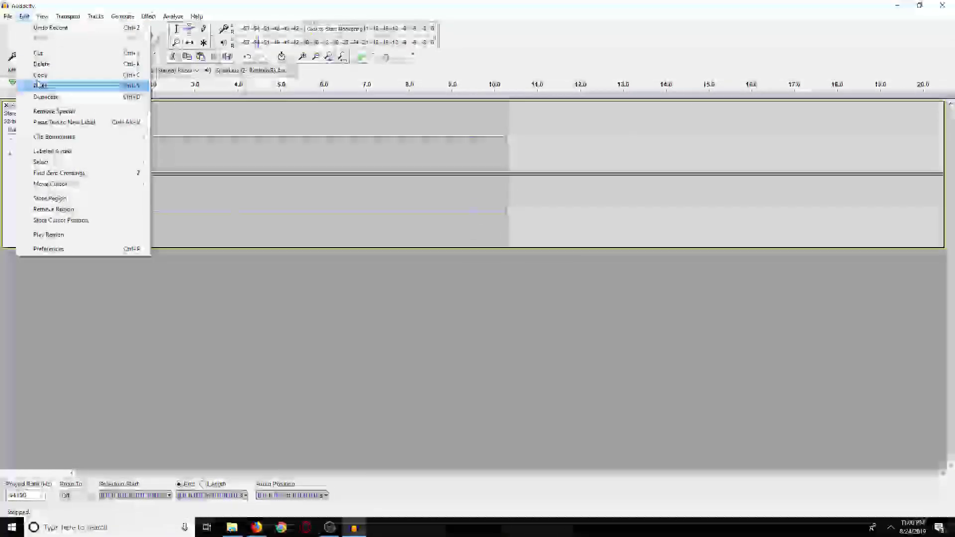
{"action": "mouse_move", "coordinate": [8, 22]}
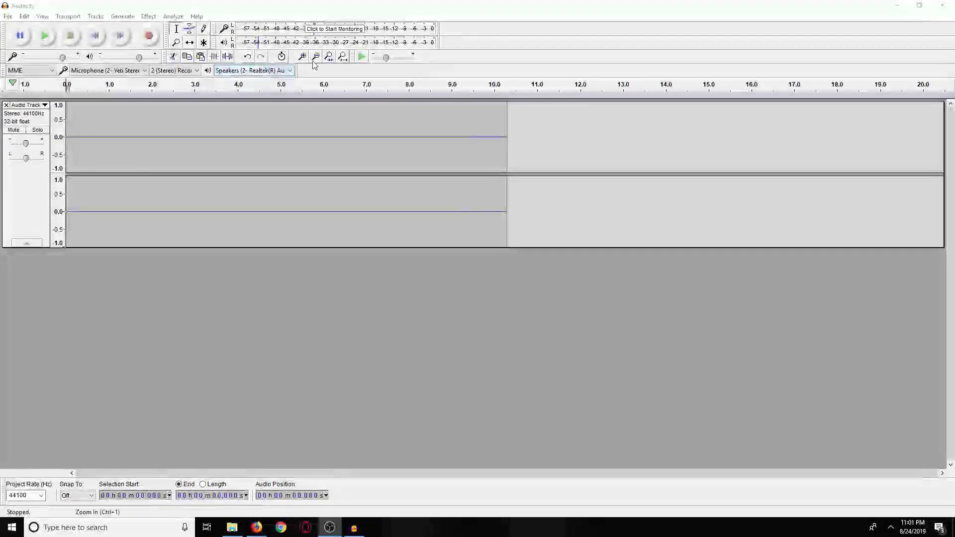
- Set recording volume to maximum, delete the old silent track and start a new recording
{"action": "left_click", "coordinate": [72, 17]}
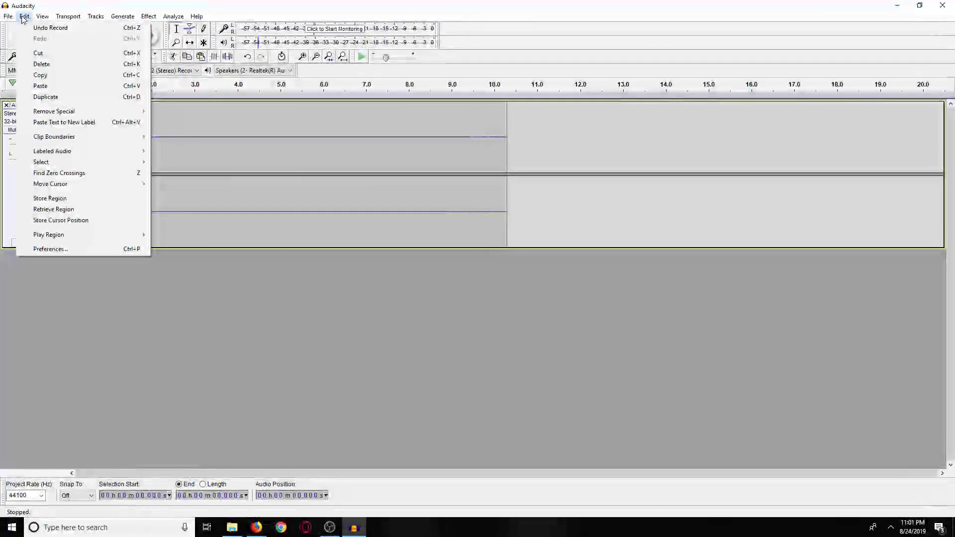
{"action": "mouse_move", "coordinate": [71, 21]}
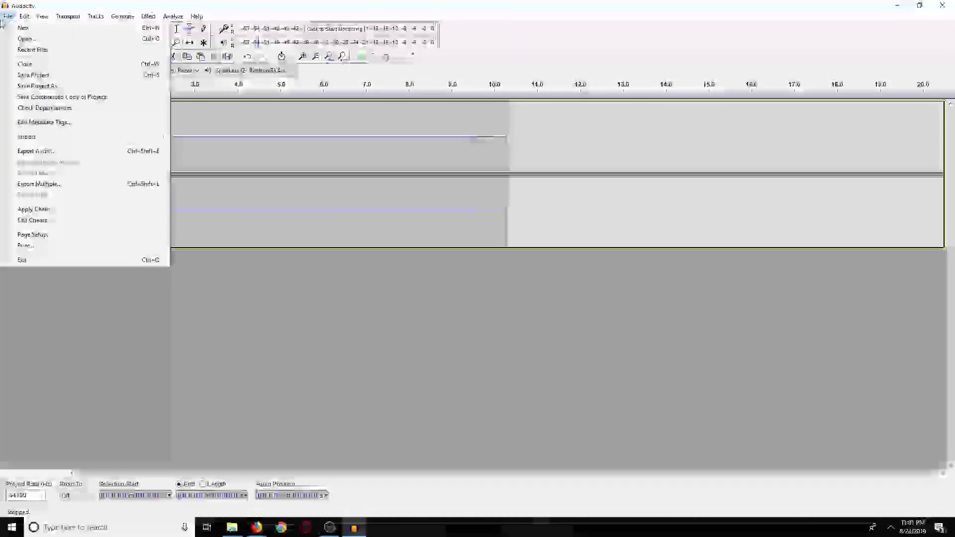
{"action": "left_click", "coordinate": [332, 83]}
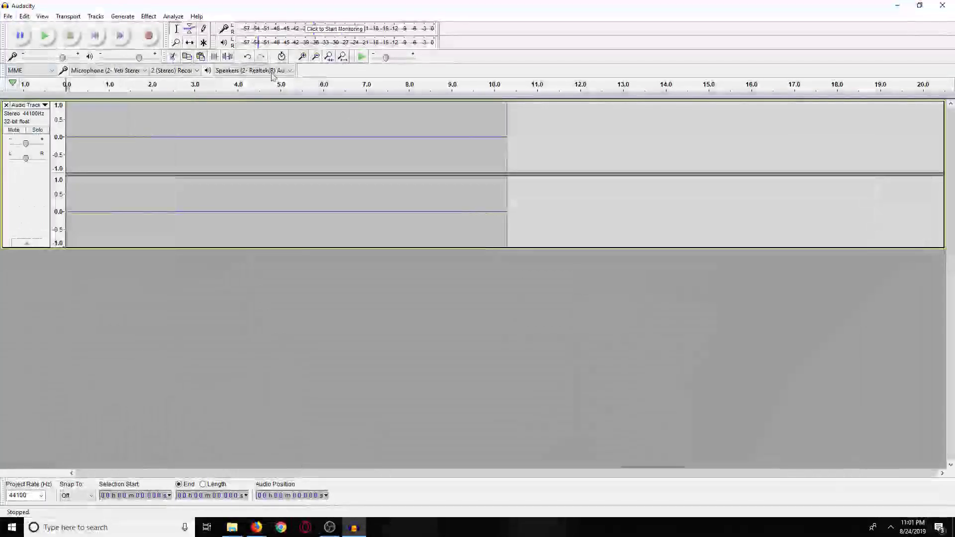
{"action": "left_click", "coordinate": [164, 71]}
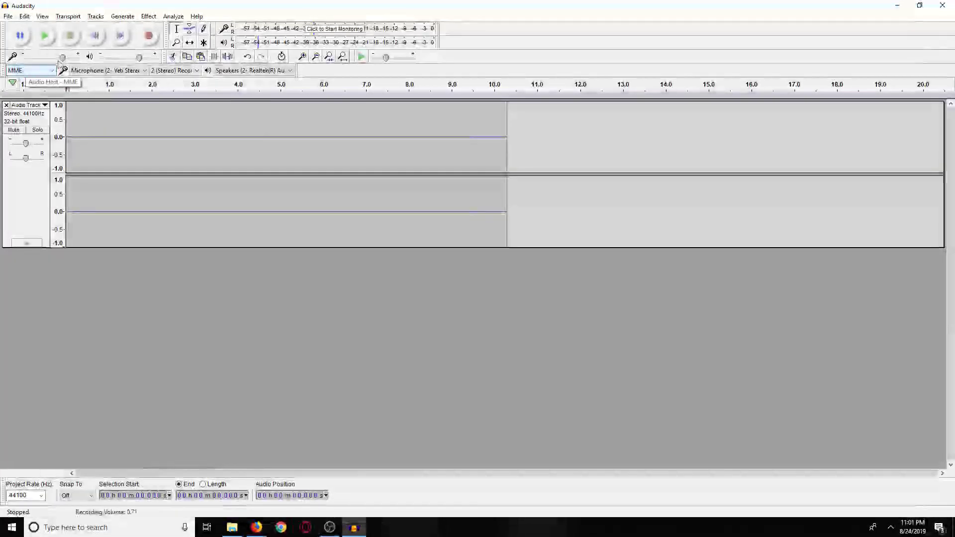
{"action": "left_click_drag", "start_coordinate": [62, 58], "coordinate": [79, 58]}
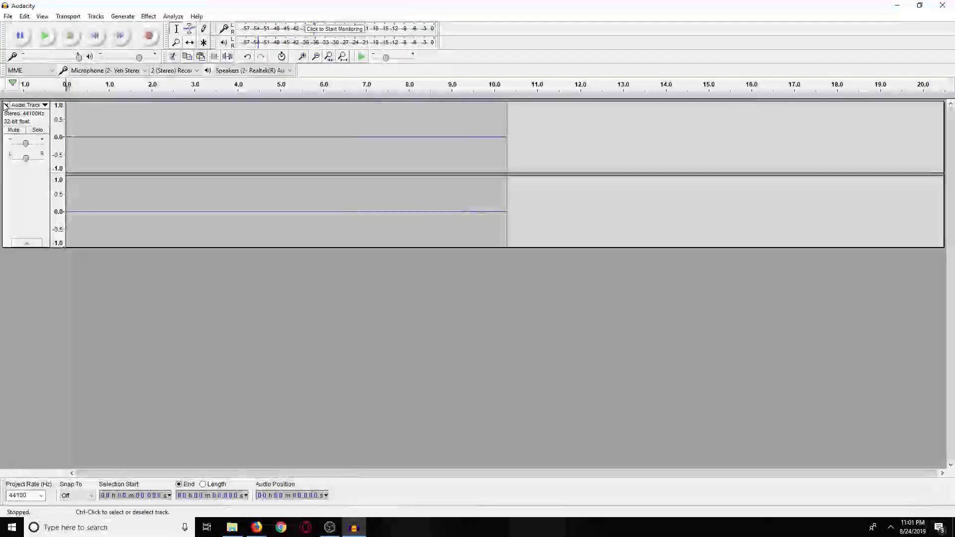
{"action": "left_click", "coordinate": [6, 105]}
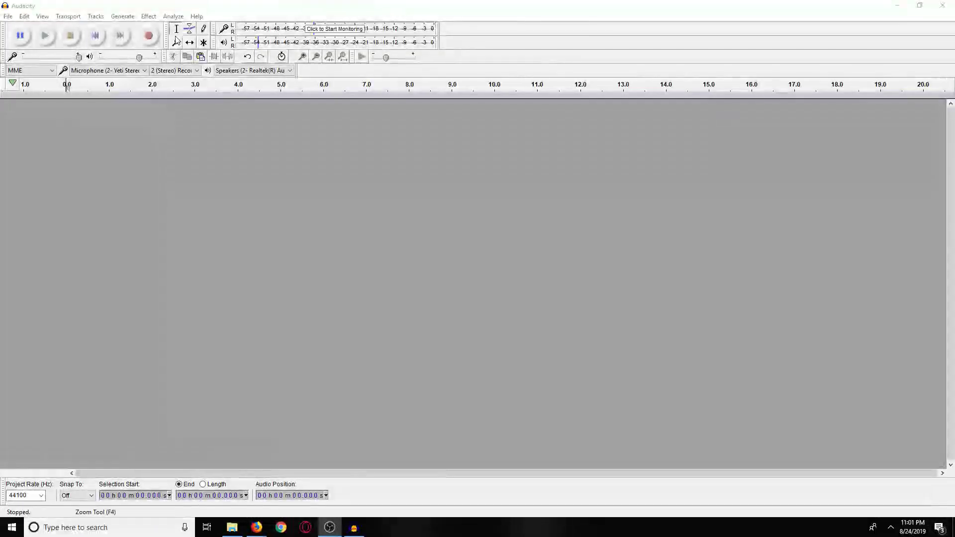
{"action": "left_click", "coordinate": [149, 36]}
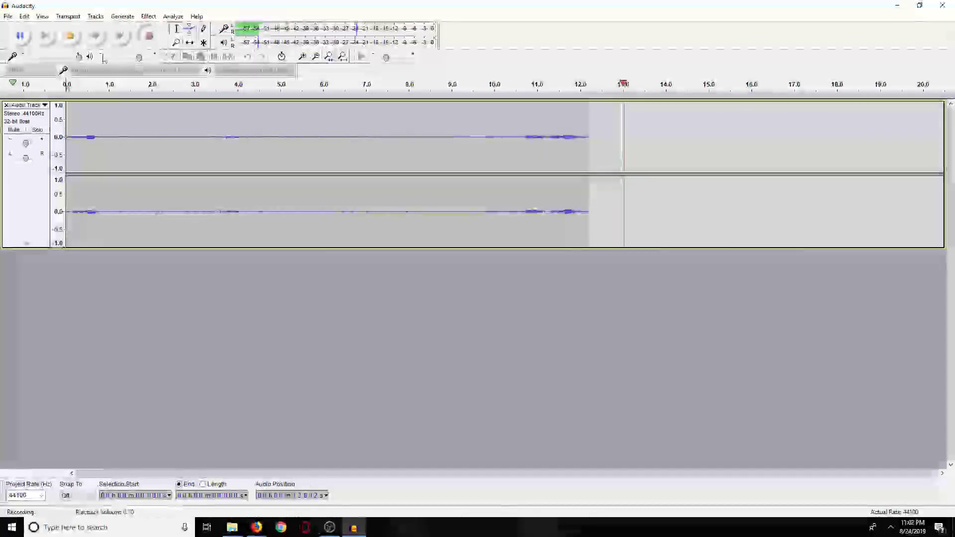
- Stop recording at about 14 seconds and play the take back twice
{"action": "left_click", "coordinate": [72, 40]}
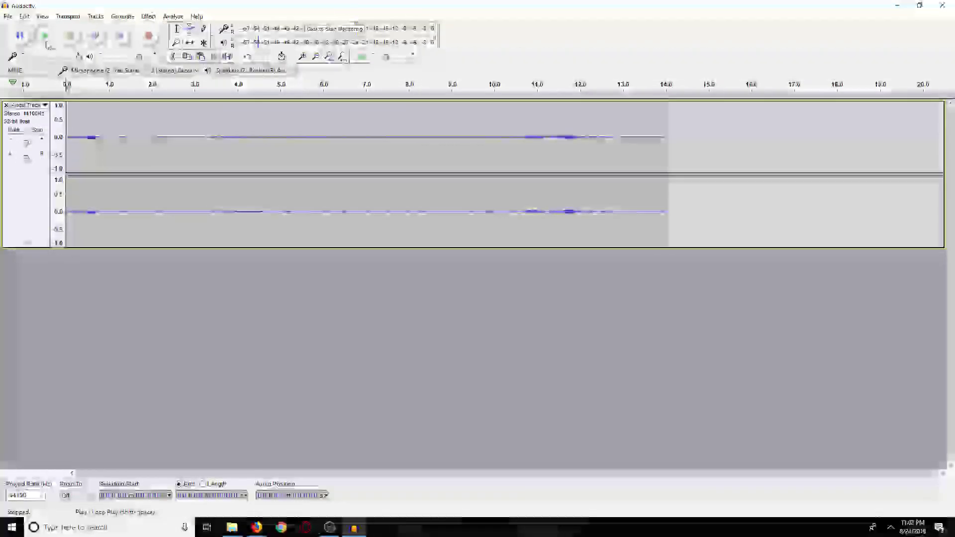
{"action": "left_click", "coordinate": [45, 37]}
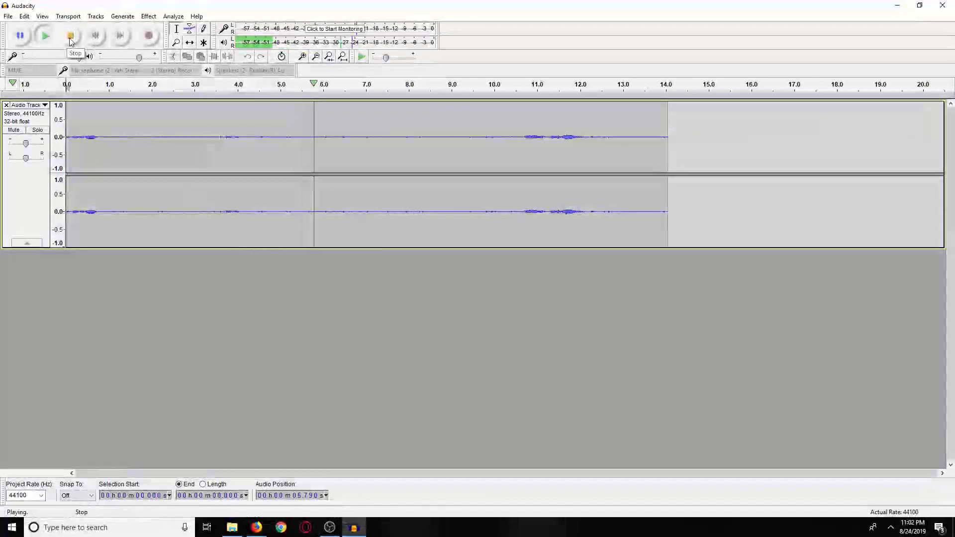
{"action": "left_click", "coordinate": [72, 41]}
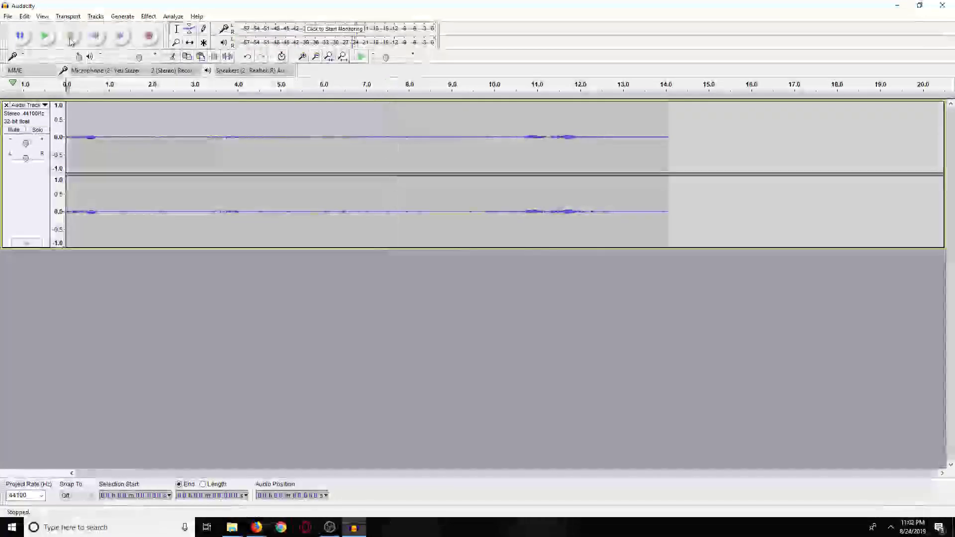
{"action": "left_click", "coordinate": [45, 36]}
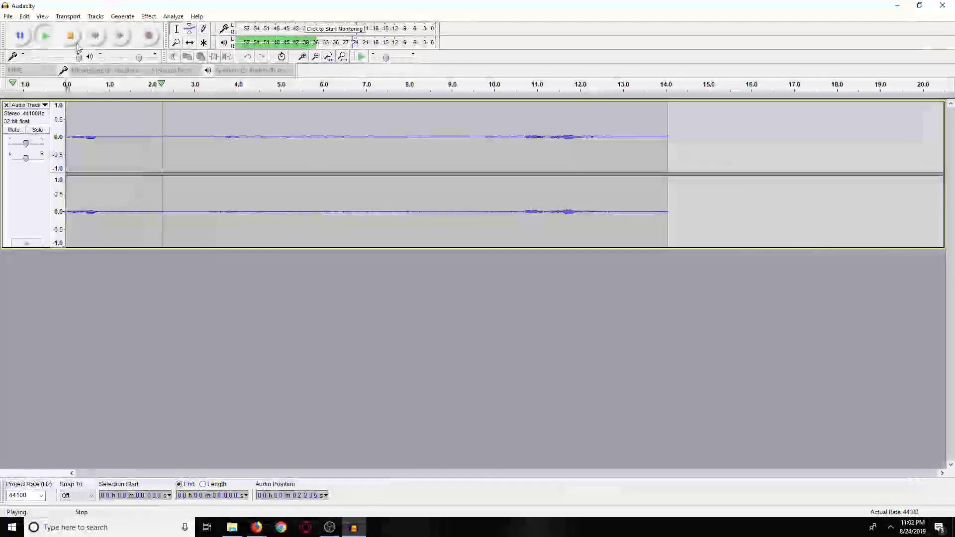
{"action": "left_click", "coordinate": [74, 41]}
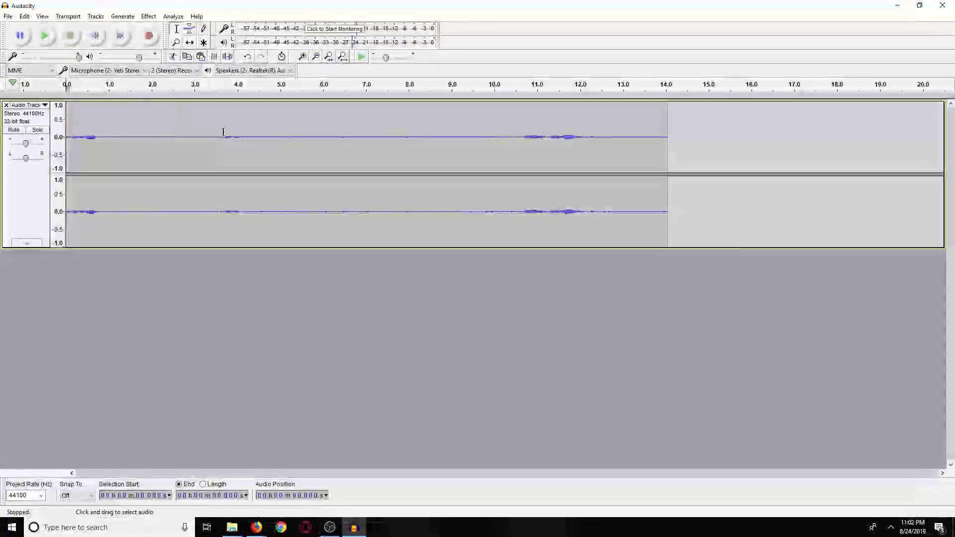
- Delete the first 3.3 seconds of the recording and replay it
{"action": "left_click", "coordinate": [208, 128]}
{"action": "left_click_drag", "start_coordinate": [207, 128], "coordinate": [62, 131]}
{"action": "key", "text": "Delete"}
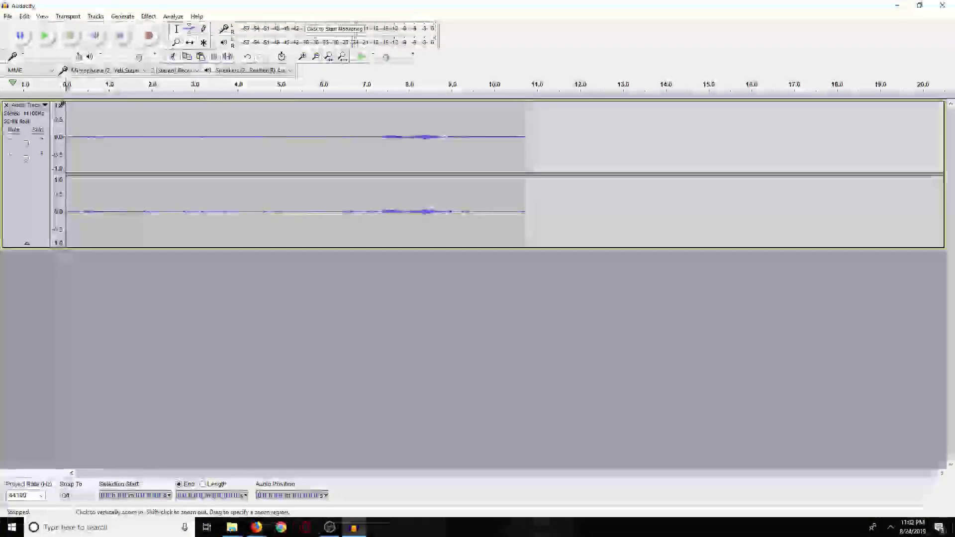
{"action": "left_click", "coordinate": [45, 36]}
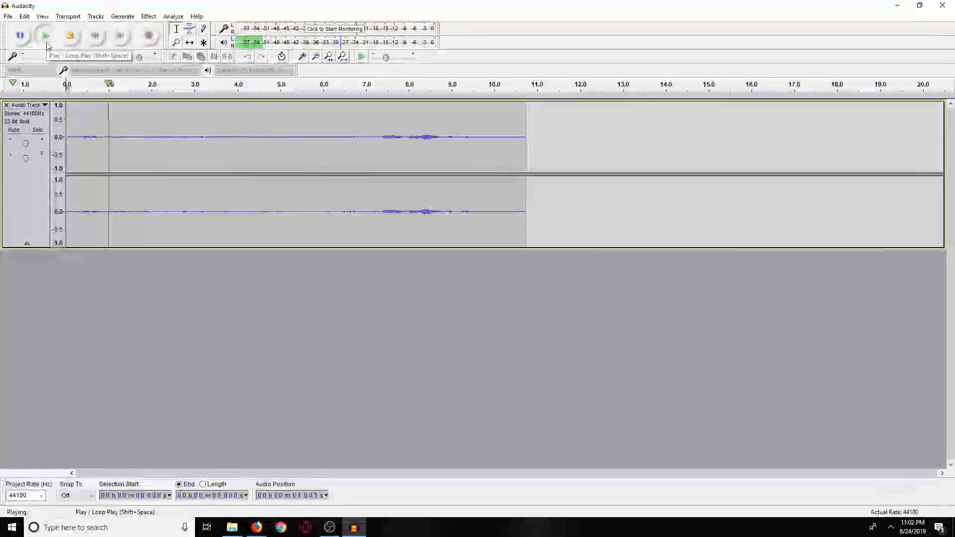
{"action": "left_click", "coordinate": [70, 35]}
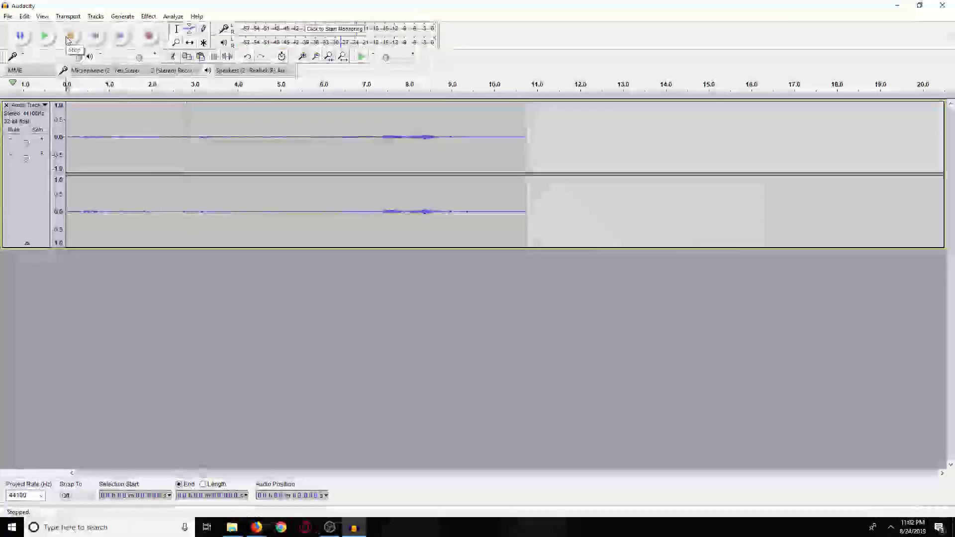
- Select all the audio on the track and delete it
{"action": "left_click", "coordinate": [160, 133]}
{"action": "key", "text": "ctrl+a"}
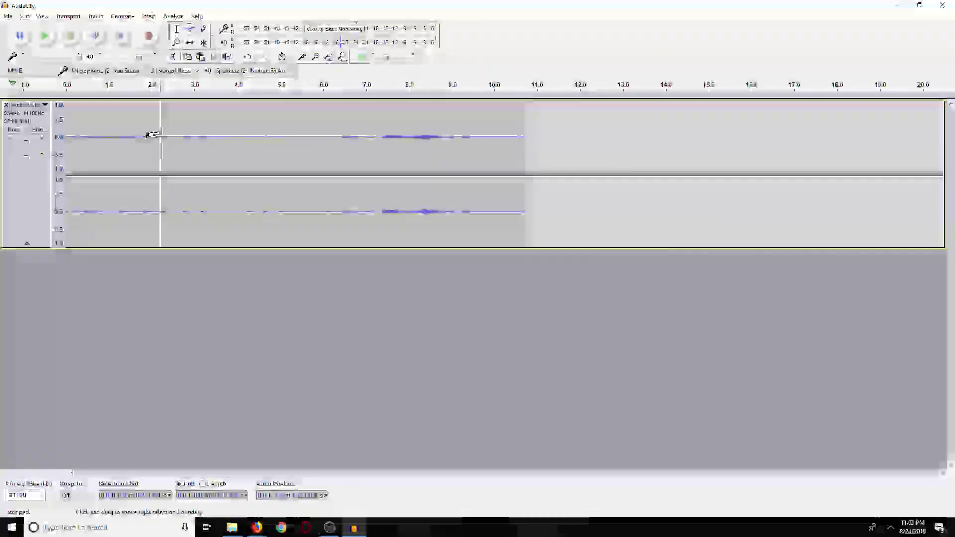
{"action": "key", "text": "Delete"}
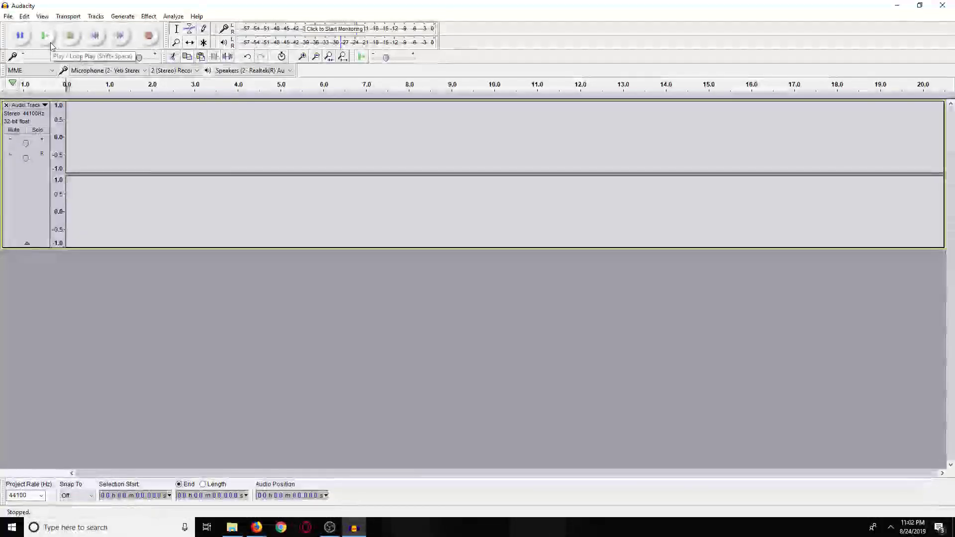
{"action": "key", "text": "ctrl+z"}
{"action": "left_click", "coordinate": [171, 122]}
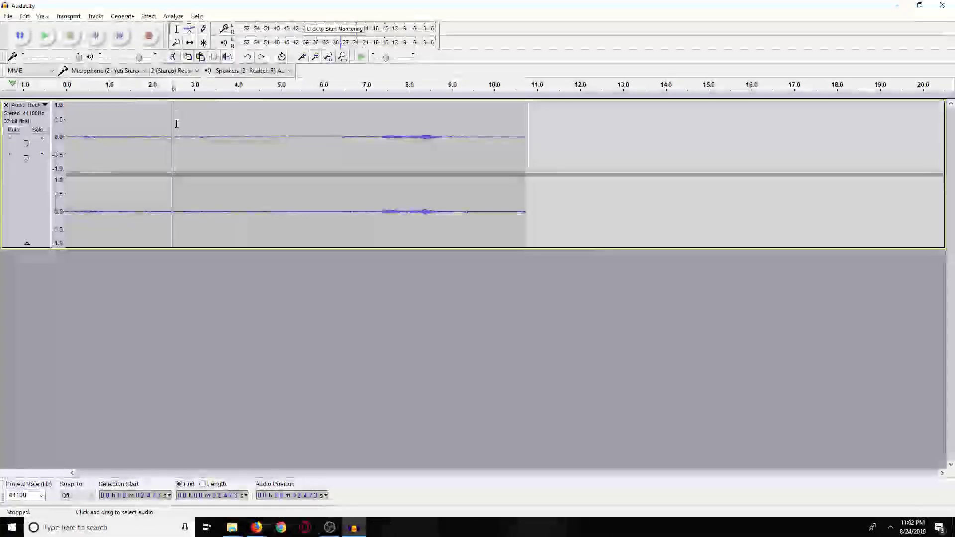
{"action": "left_click_drag", "start_coordinate": [178, 127], "coordinate": [70, 123]}
{"action": "key", "text": "Delete"}
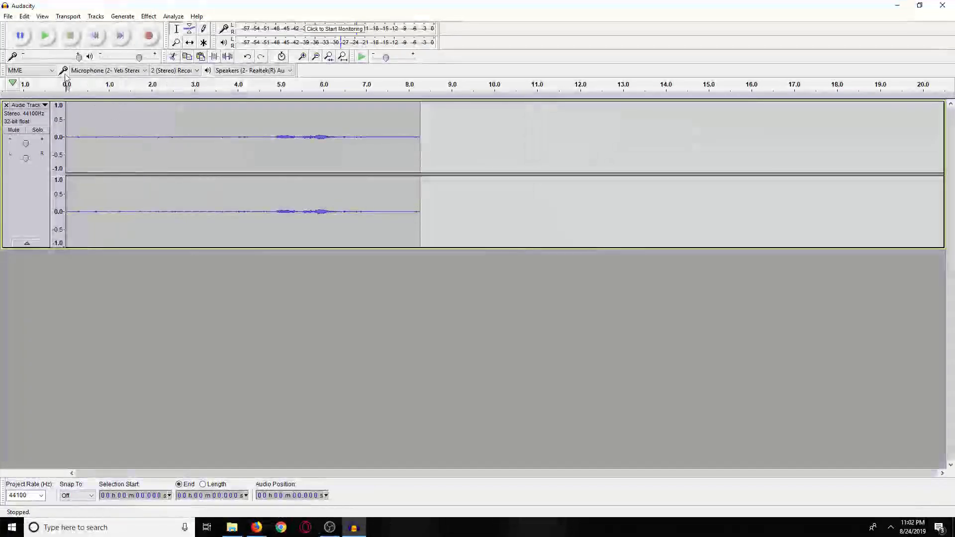
{"action": "left_click", "coordinate": [44, 36]}
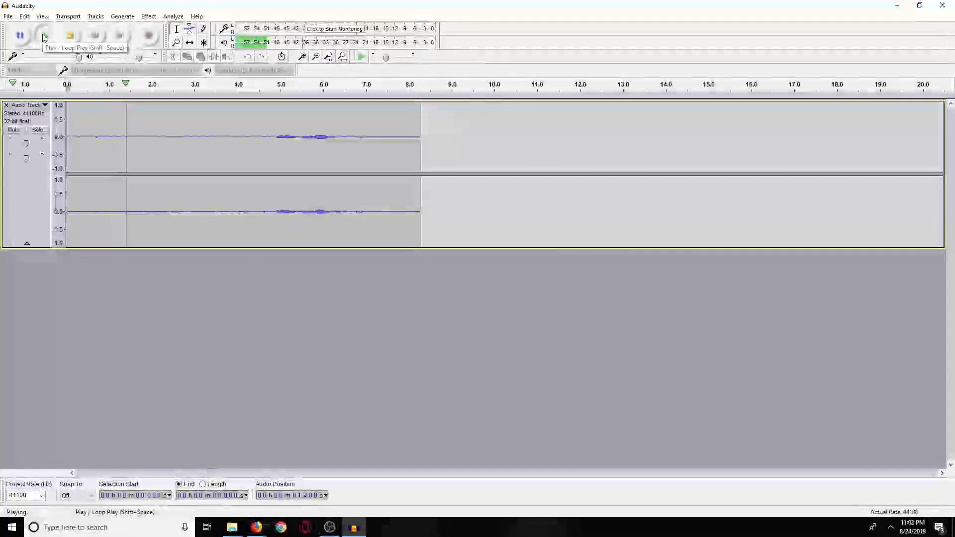
{"action": "left_click", "coordinate": [44, 37]}
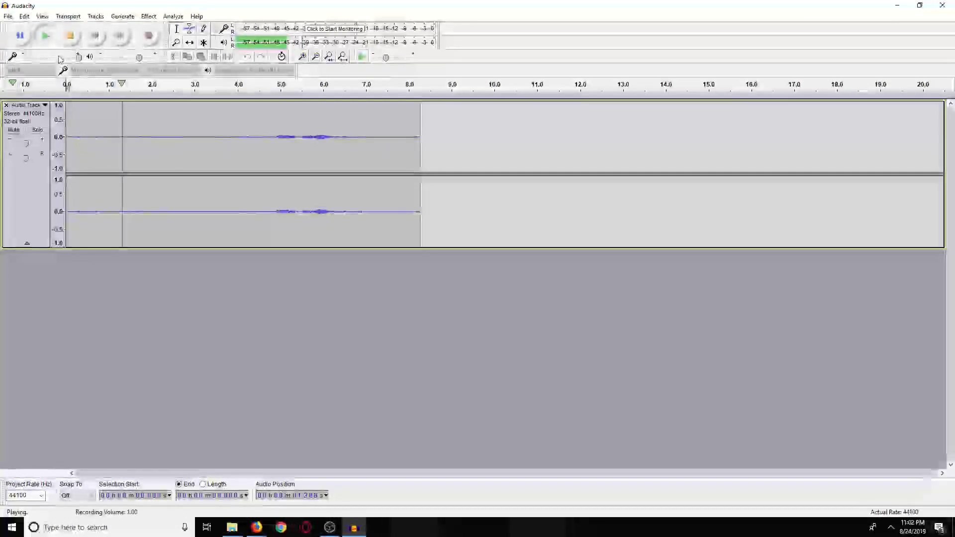
{"action": "left_click", "coordinate": [110, 122]}
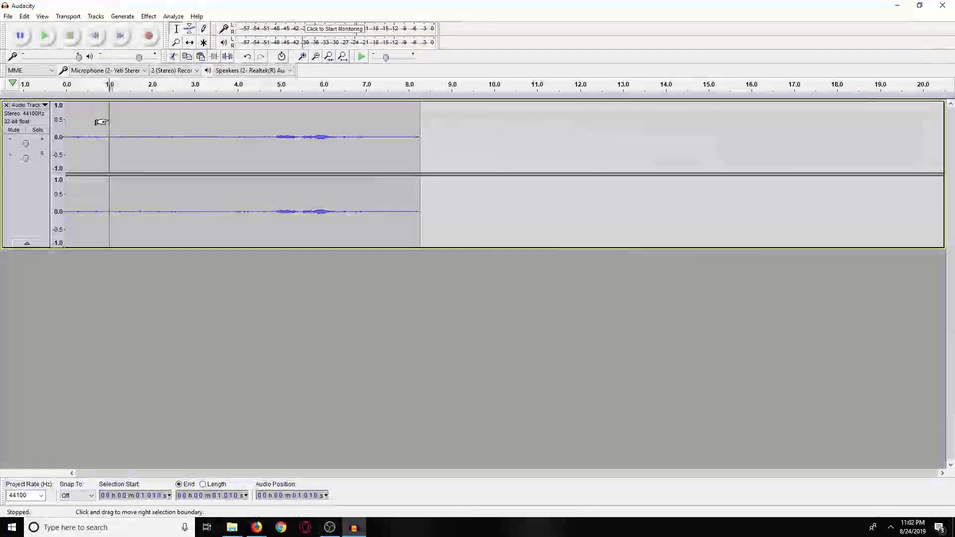
{"action": "left_click_drag", "start_coordinate": [112, 122], "coordinate": [293, 123]}
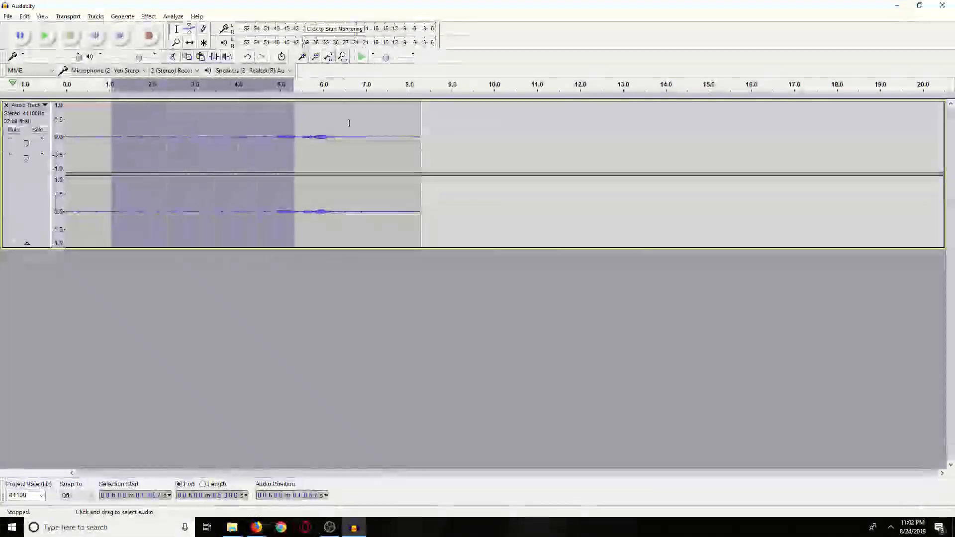
{"action": "left_click", "coordinate": [484, 130], "text": "shift"}
{"action": "key", "text": "Delete"}
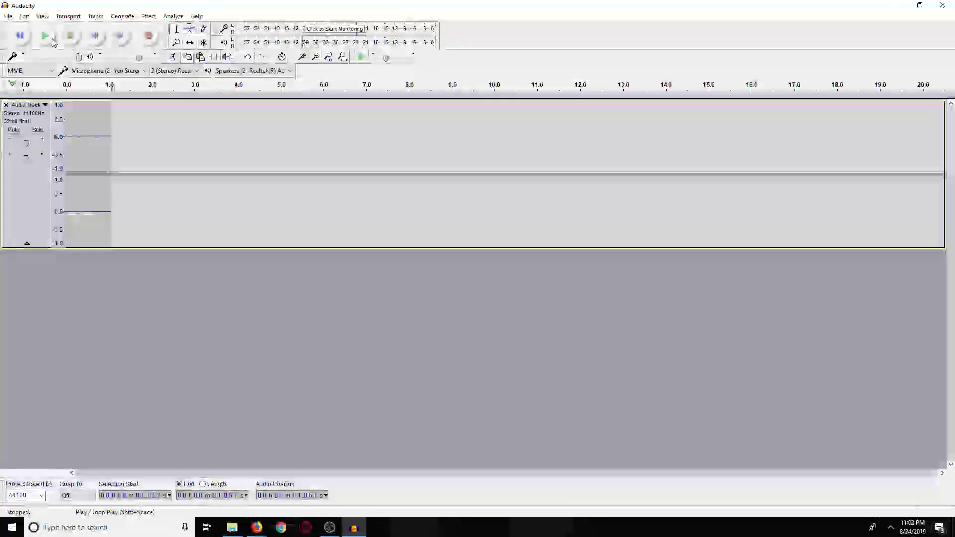
{"action": "left_click", "coordinate": [69, 109]}
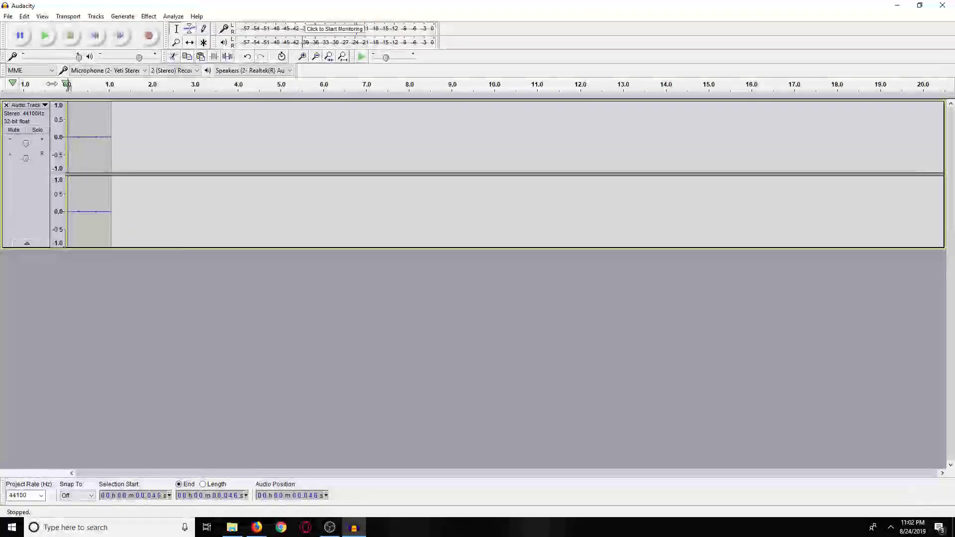
{"action": "left_click", "coordinate": [46, 34]}
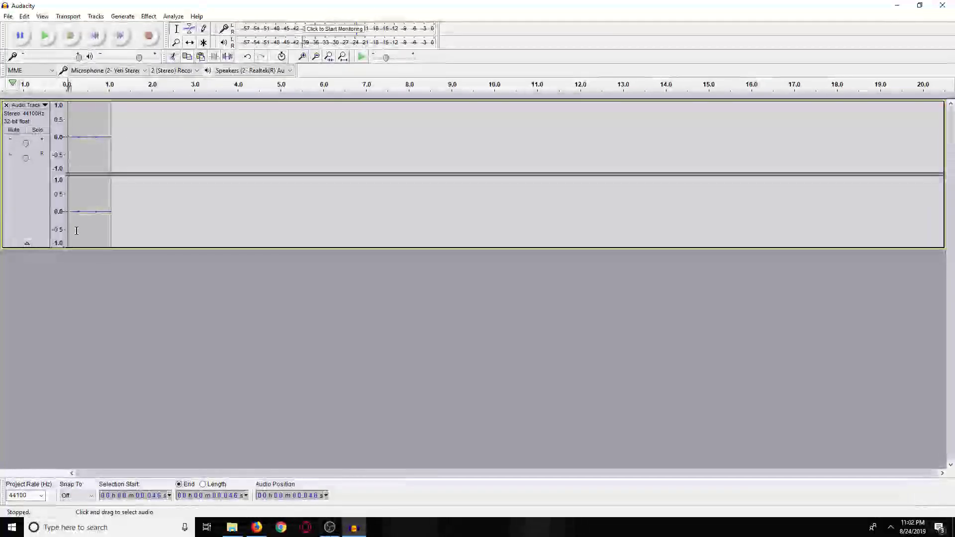
{"action": "left_click", "coordinate": [23, 18]}
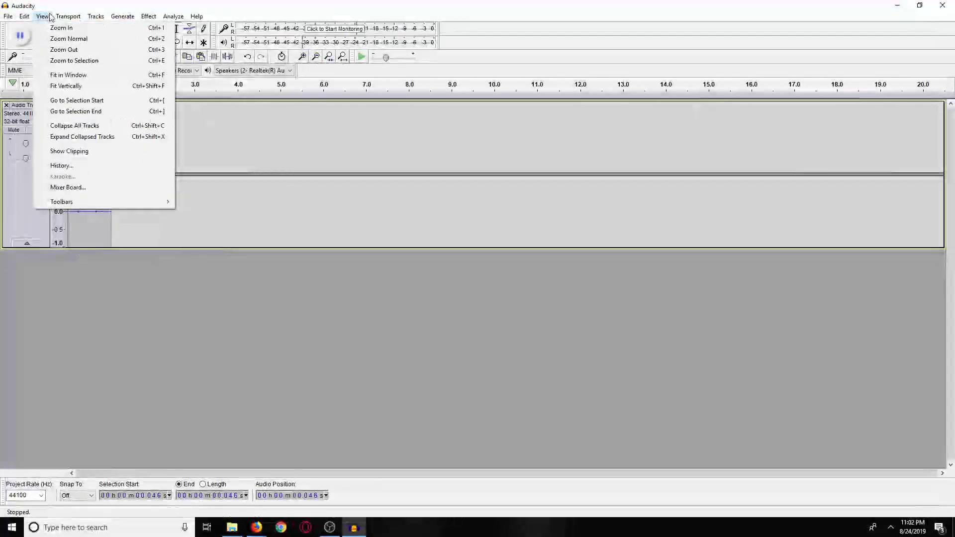
- Apply Amplify twice to the 1.06-second clip, then play the louder result
{"action": "mouse_move", "coordinate": [148, 23]}
{"action": "left_click", "coordinate": [166, 57]}
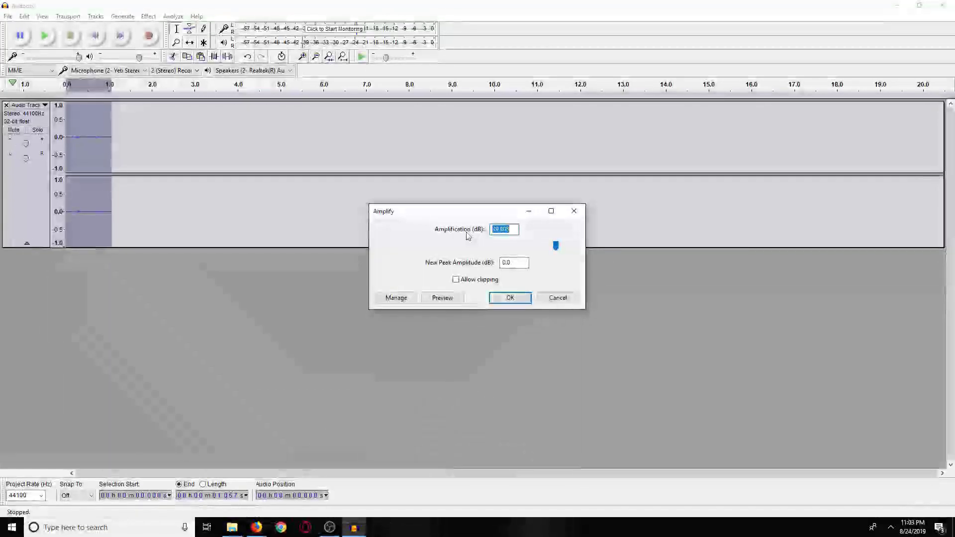
{"action": "left_click", "coordinate": [511, 299]}
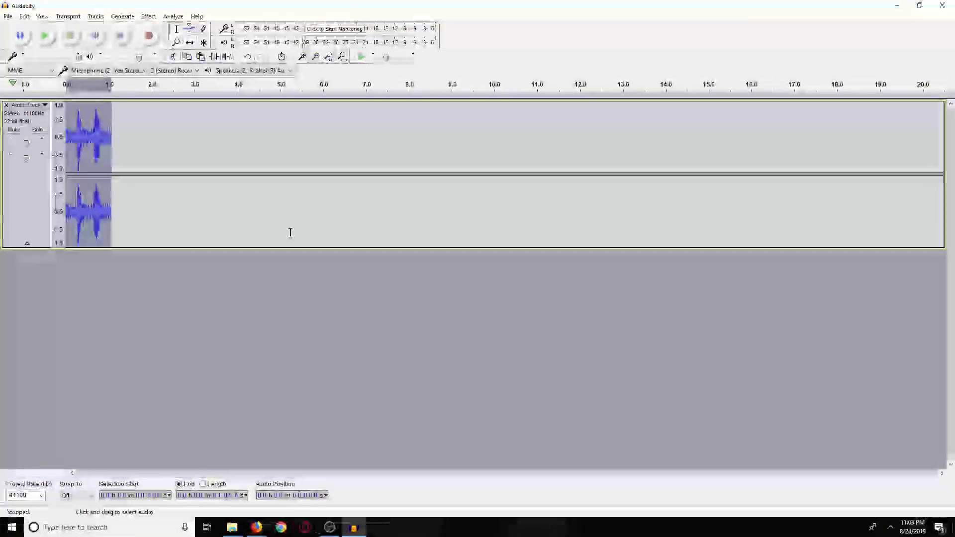
{"action": "left_click", "coordinate": [148, 17]}
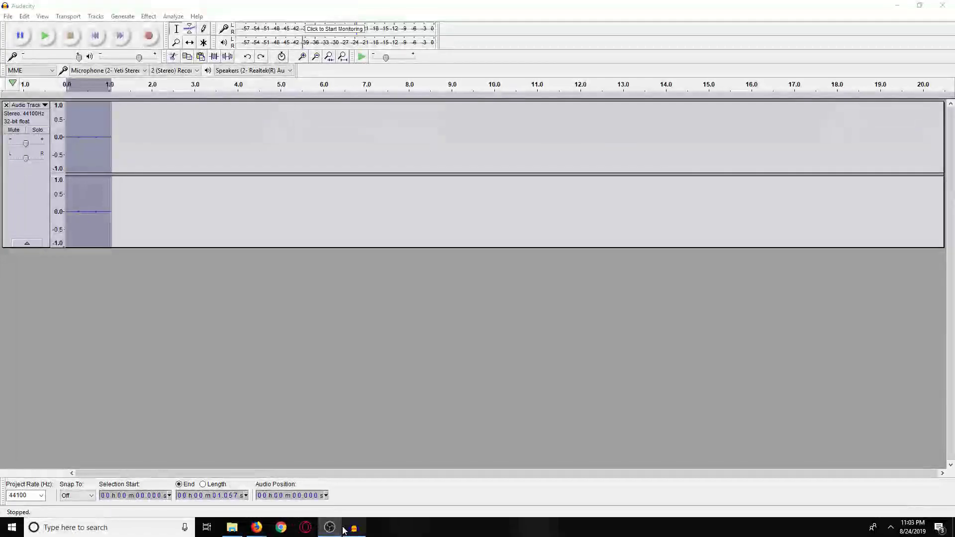
{"action": "left_click", "coordinate": [149, 17]}
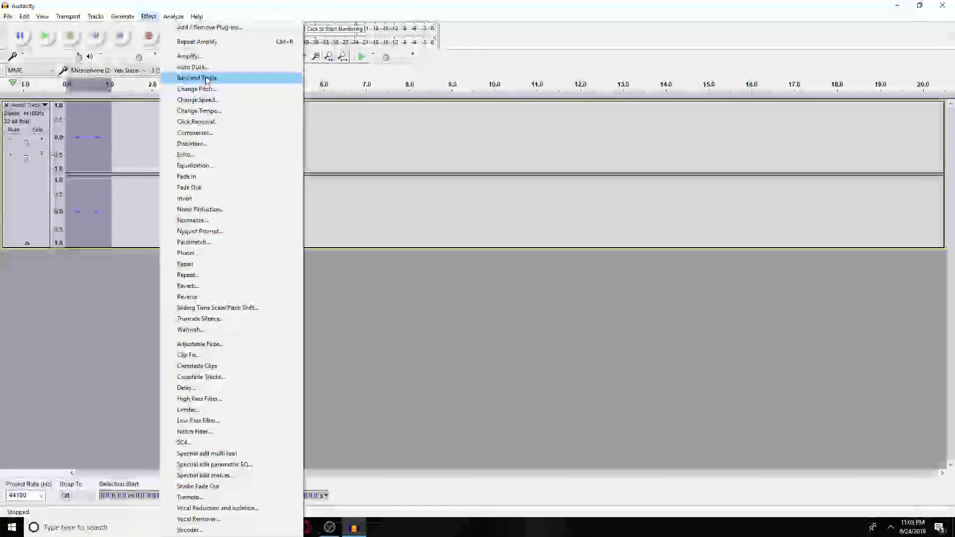
{"action": "left_click", "coordinate": [200, 57]}
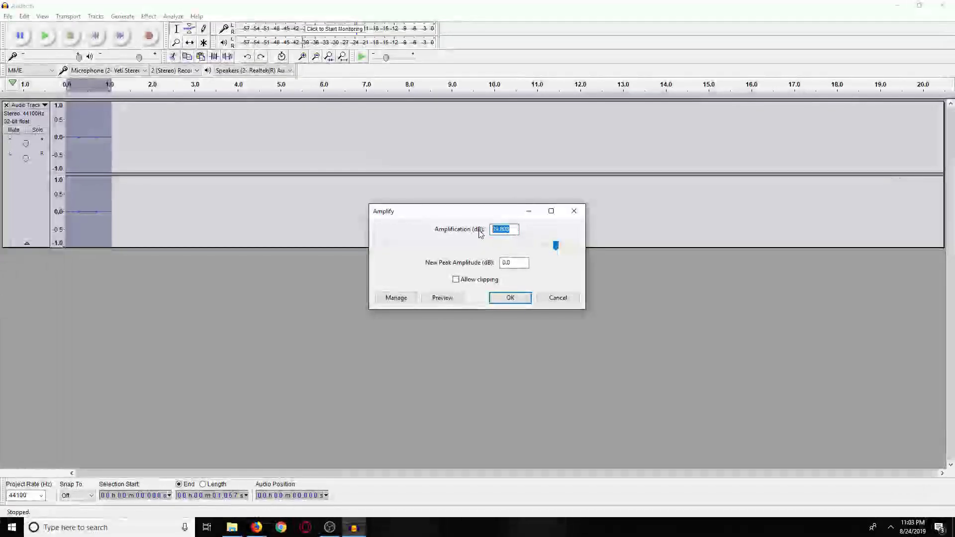
{"action": "key", "text": "Return"}
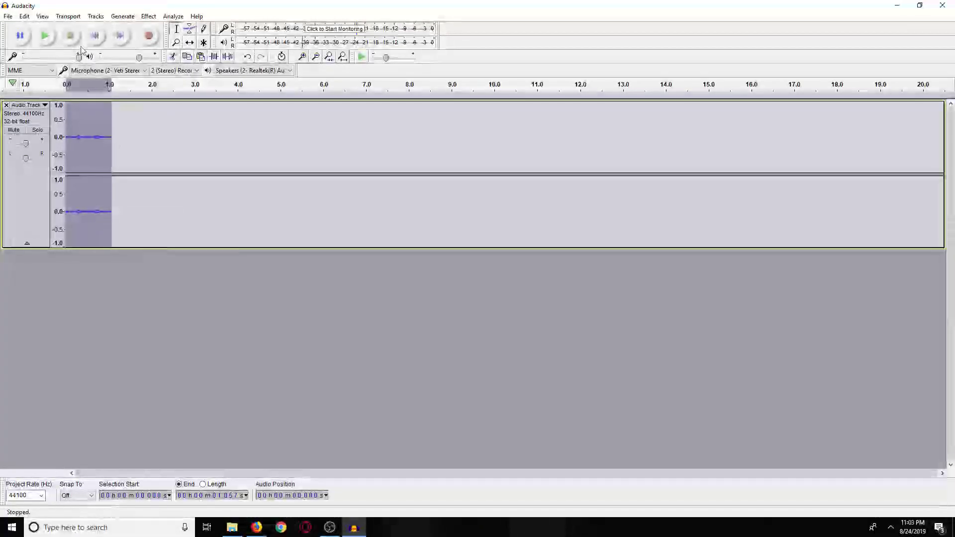
{"action": "left_click", "coordinate": [57, 38]}
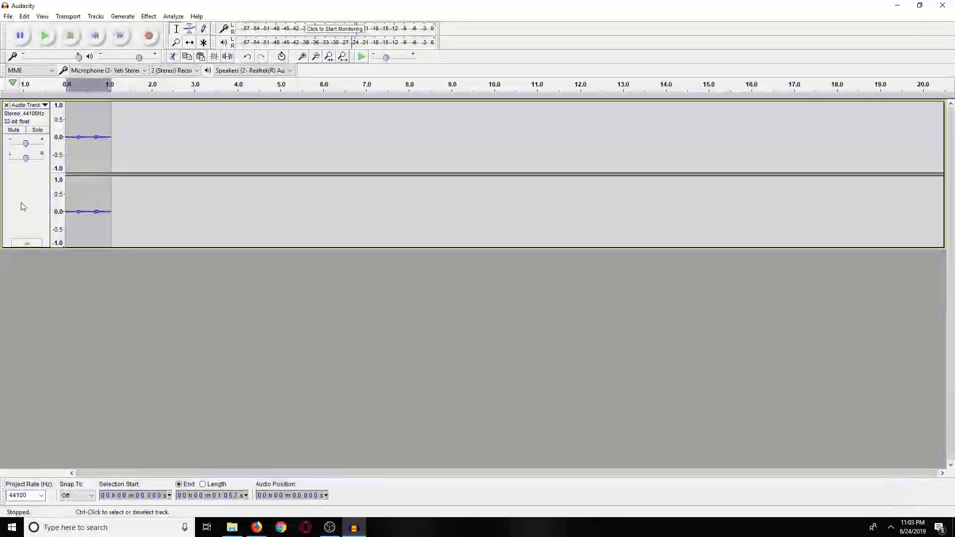
- Record a second take on a new track and open Noise Reduction (12 dB, sensitivity 6.00, smoothing 0)
{"action": "left_click", "coordinate": [155, 40]}
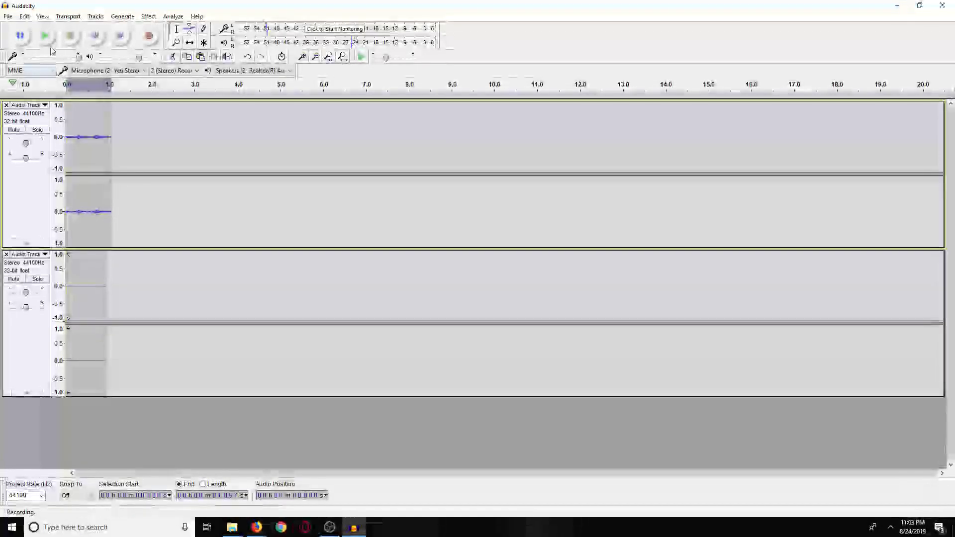
{"action": "left_click", "coordinate": [148, 16]}
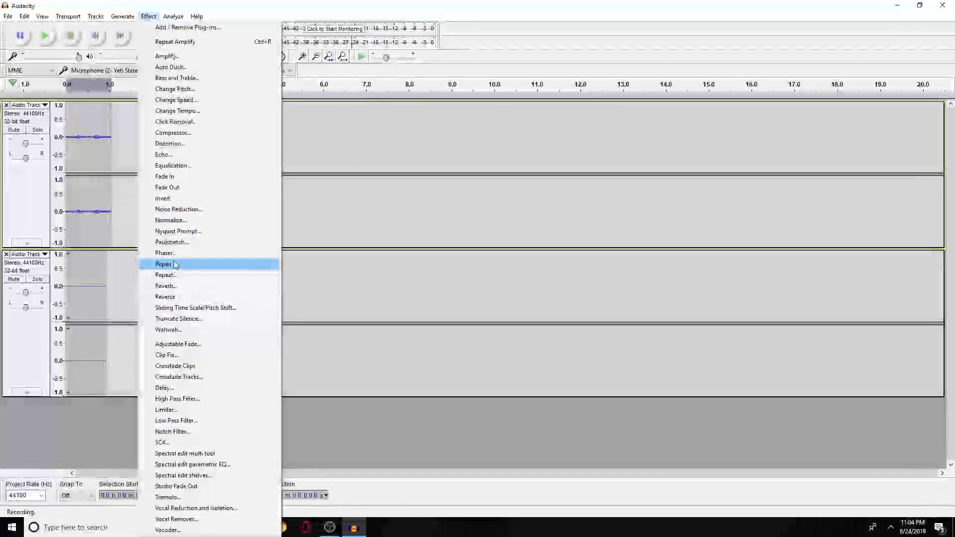
{"action": "left_click", "coordinate": [177, 209]}
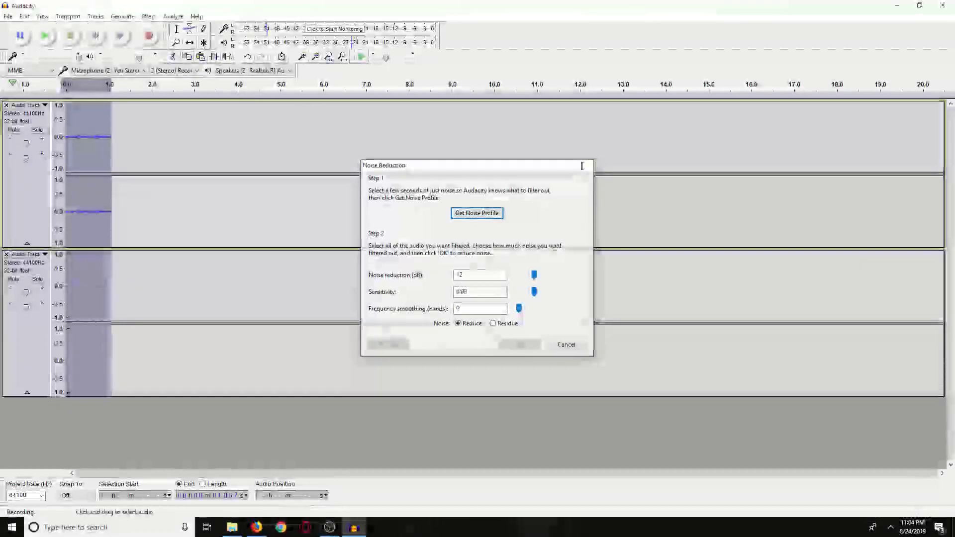
- Capture a noise profile from the quiet opening of the top recording
{"action": "key", "text": "Escape"}
{"action": "left_click", "coordinate": [237, 208]}
{"action": "left_click", "coordinate": [161, 299]}
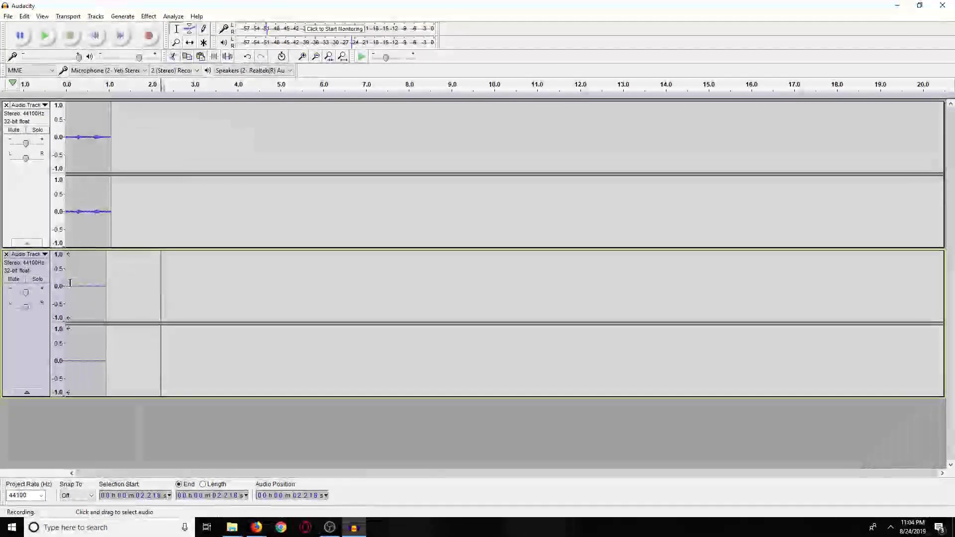
{"action": "left_click_drag", "start_coordinate": [67, 284], "coordinate": [105, 286]}
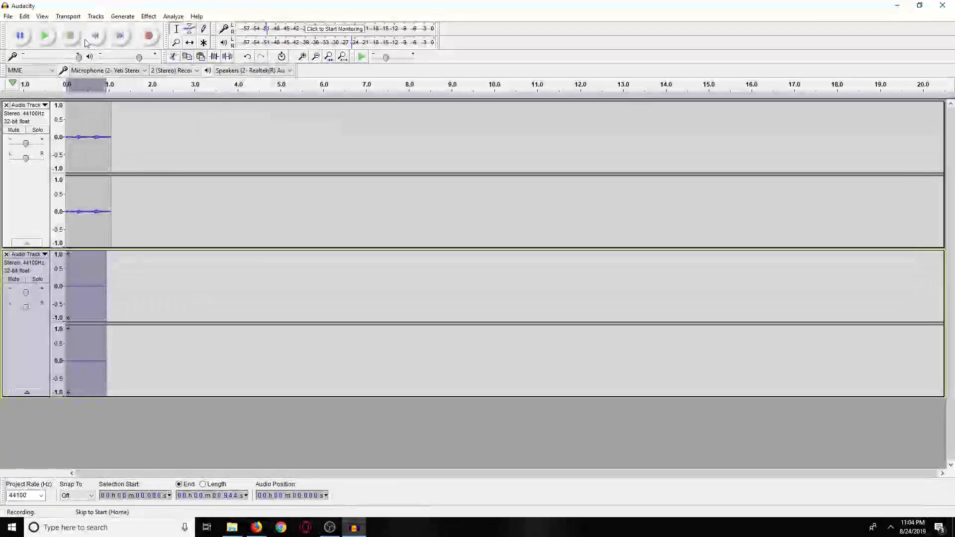
{"action": "left_click", "coordinate": [71, 123]}
{"action": "key", "text": "space"}
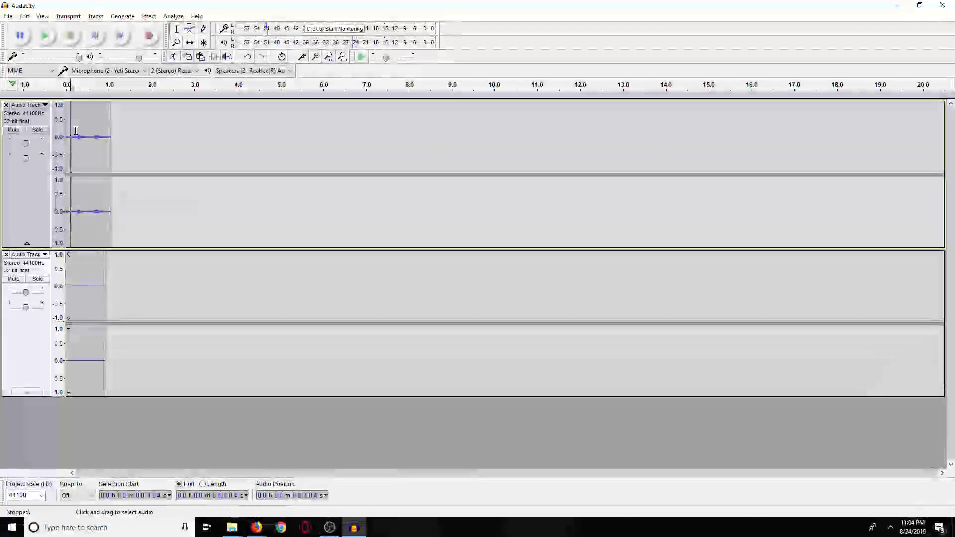
{"action": "left_click_drag", "start_coordinate": [75, 131], "coordinate": [65, 132]}
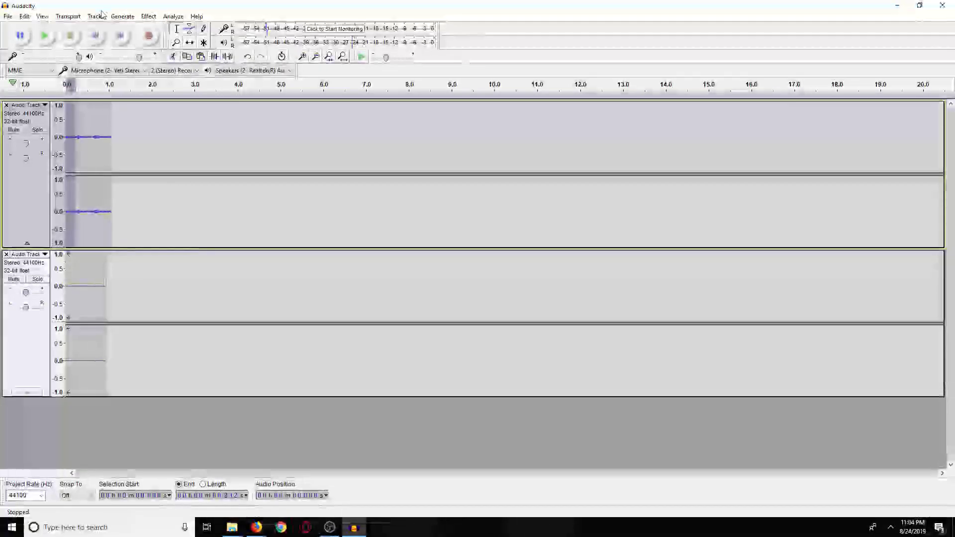
{"action": "left_click", "coordinate": [145, 18]}
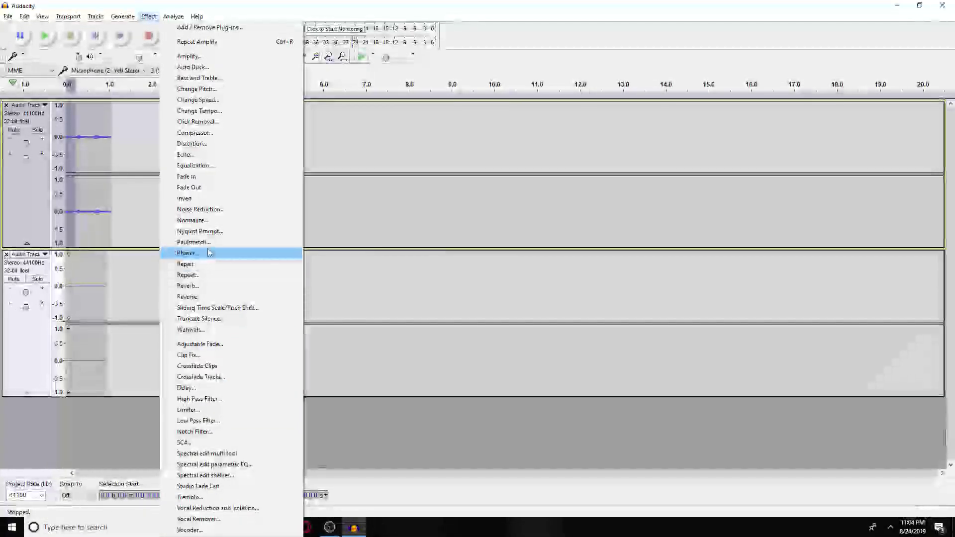
{"action": "left_click", "coordinate": [200, 209]}
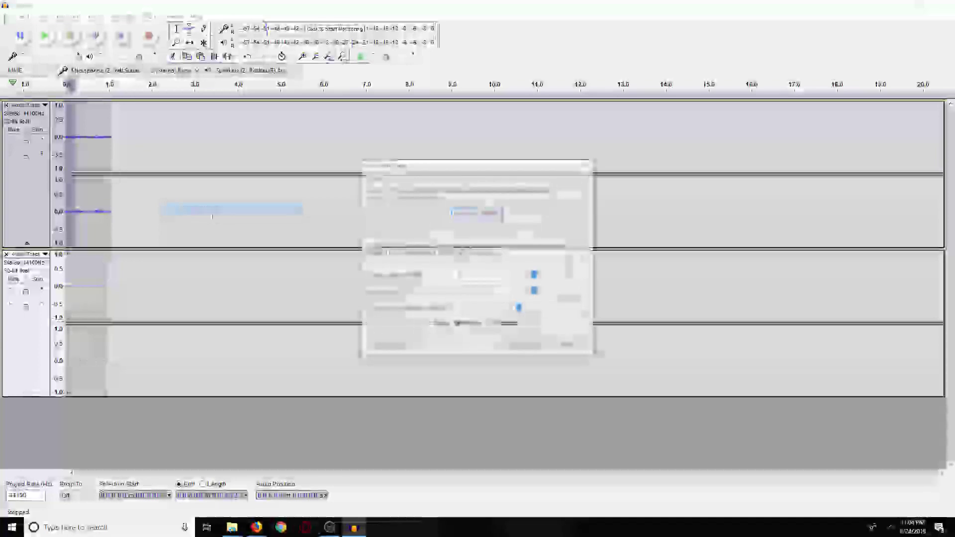
{"action": "left_click", "coordinate": [478, 213]}
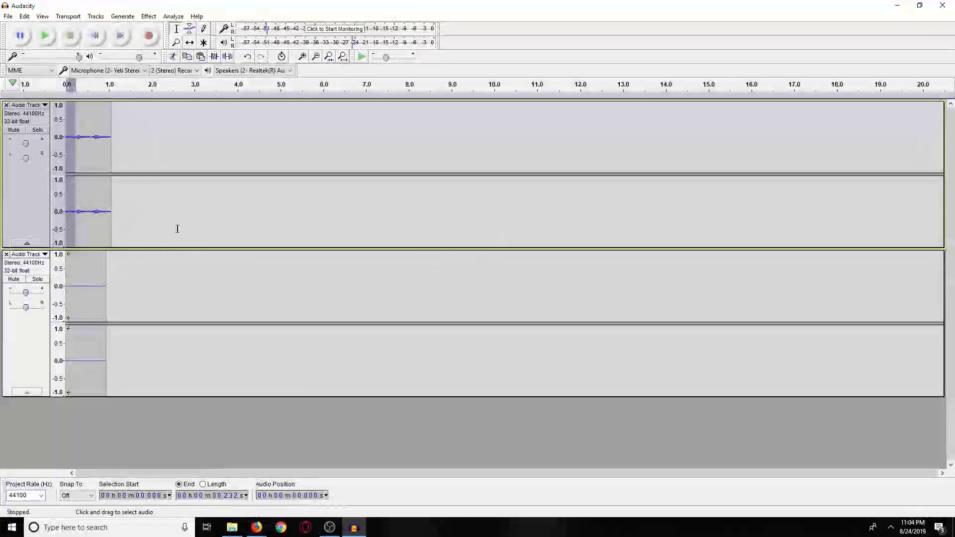
- Apply 12 dB noise reduction to the sound in the top recording
{"action": "left_click_drag", "start_coordinate": [129, 141], "coordinate": [68, 132]}
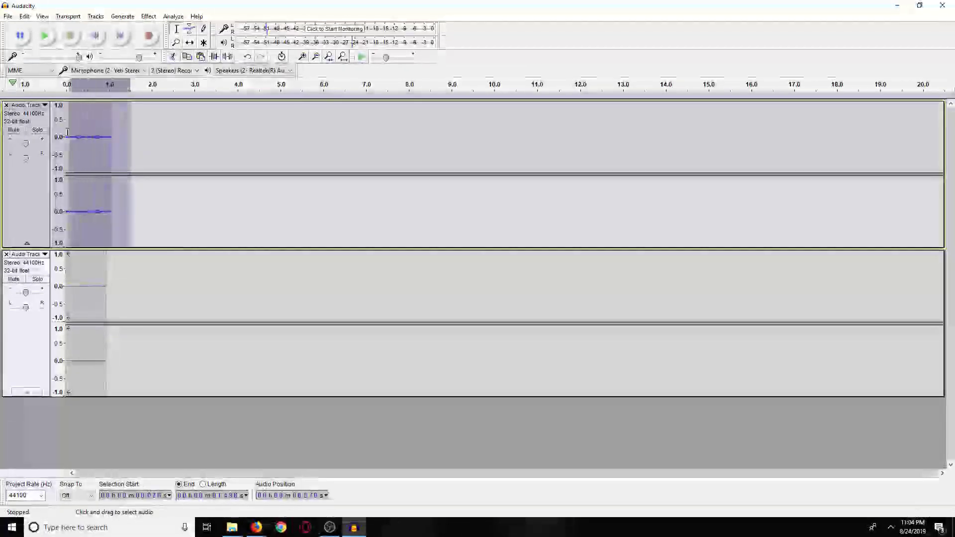
{"action": "left_click", "coordinate": [149, 17]}
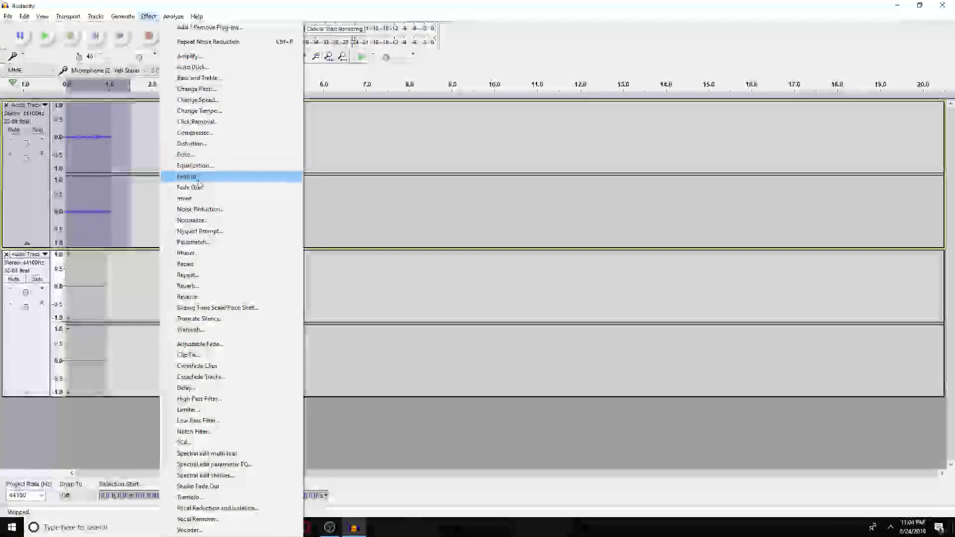
{"action": "left_click", "coordinate": [213, 210]}
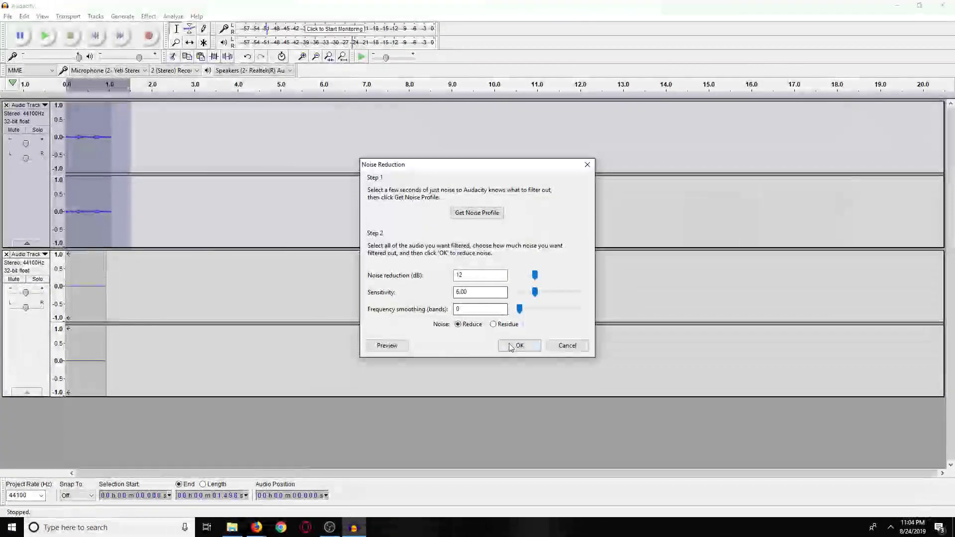
{"action": "left_click", "coordinate": [511, 347]}
{"action": "left_click", "coordinate": [286, 186]}
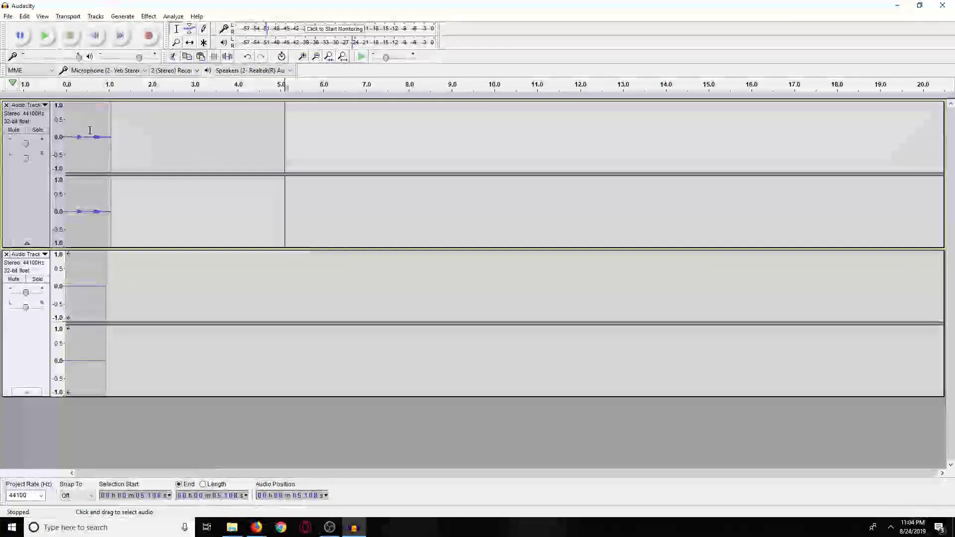
- Delete the second track, export the cleaned clip as 'duck sound', and close Audacity
{"action": "left_click", "coordinate": [47, 36]}
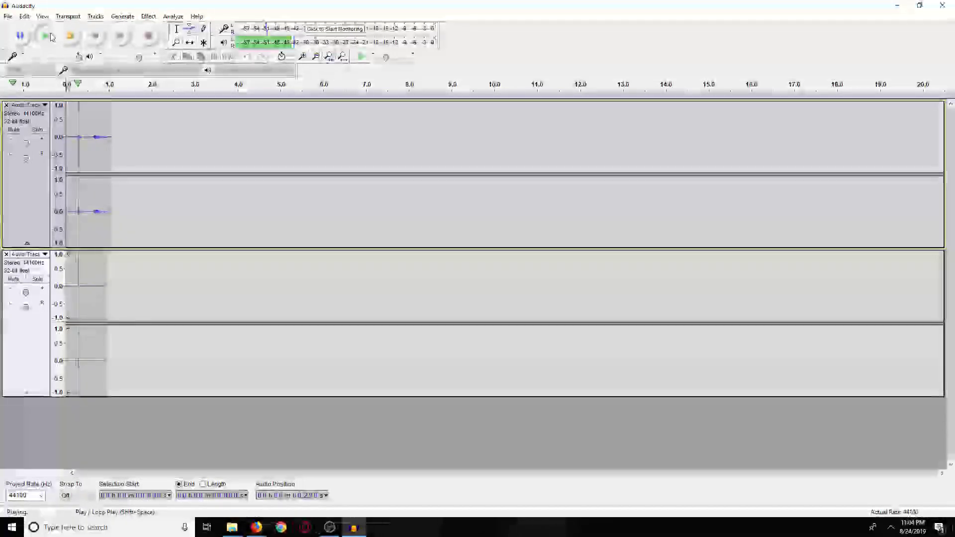
{"action": "left_click", "coordinate": [5, 255]}
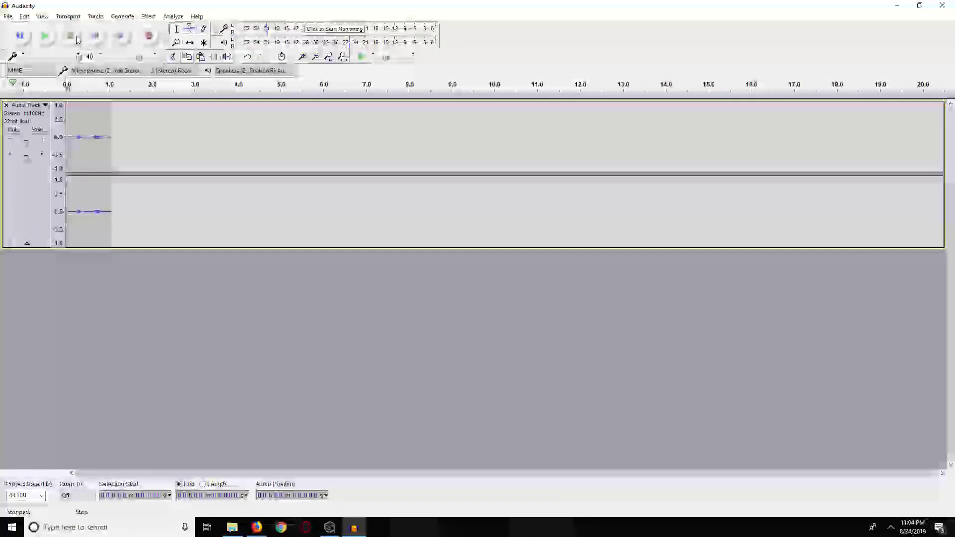
{"action": "left_click", "coordinate": [8, 16]}
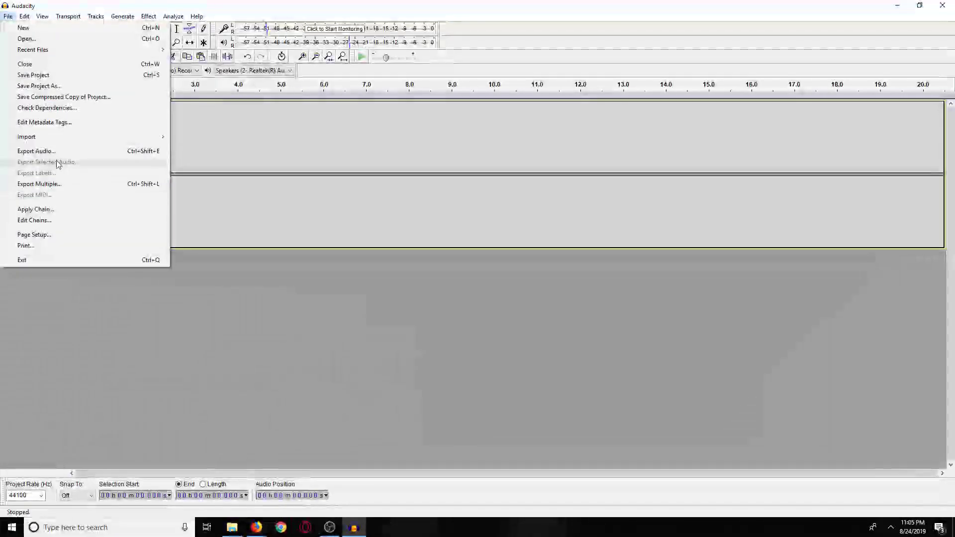
{"action": "key", "text": "Escape"}
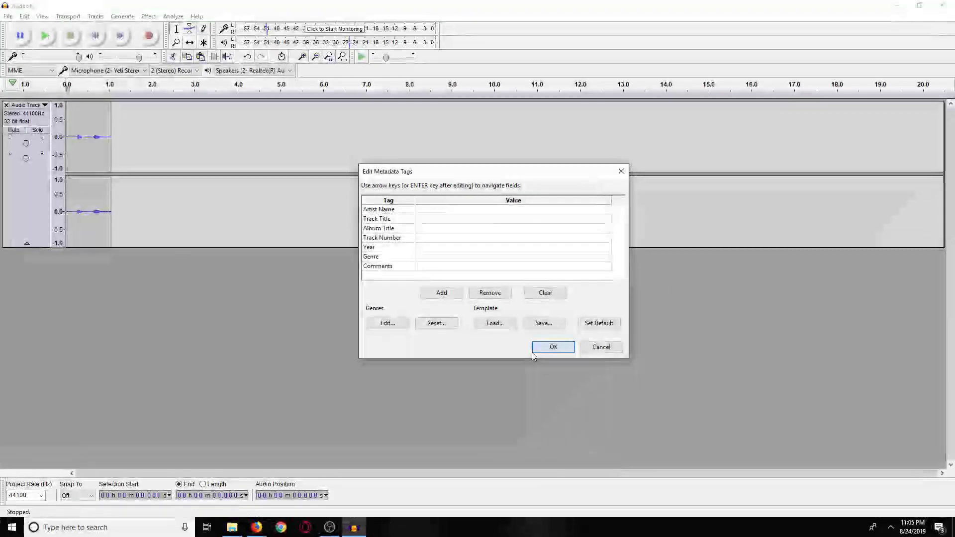
{"action": "key", "text": "Return"}
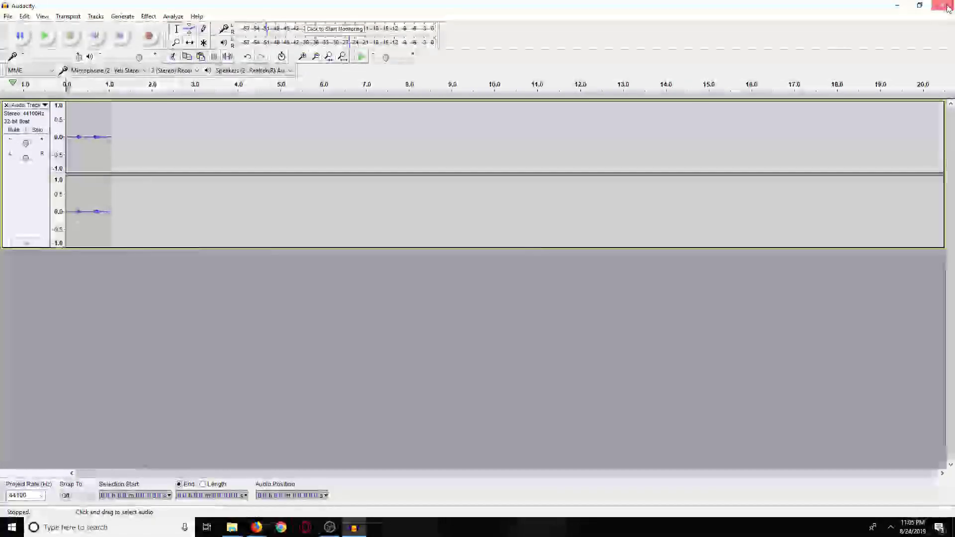
{"action": "left_click", "coordinate": [947, 9]}
- Discard the unsaved Audacity project and switch to the Freesound 'monkey sound' search
{"action": "left_click", "coordinate": [501, 263]}
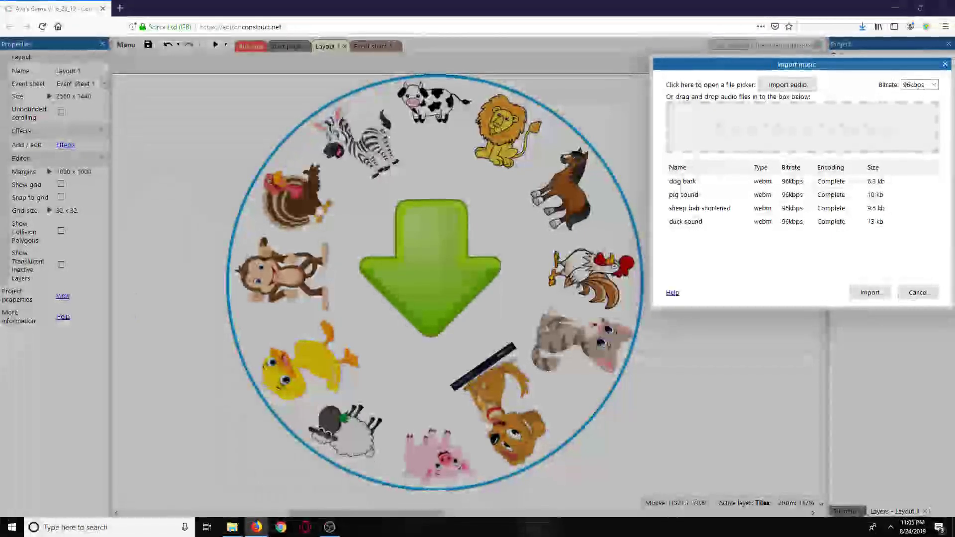
{"action": "key", "text": "alt+Tab"}
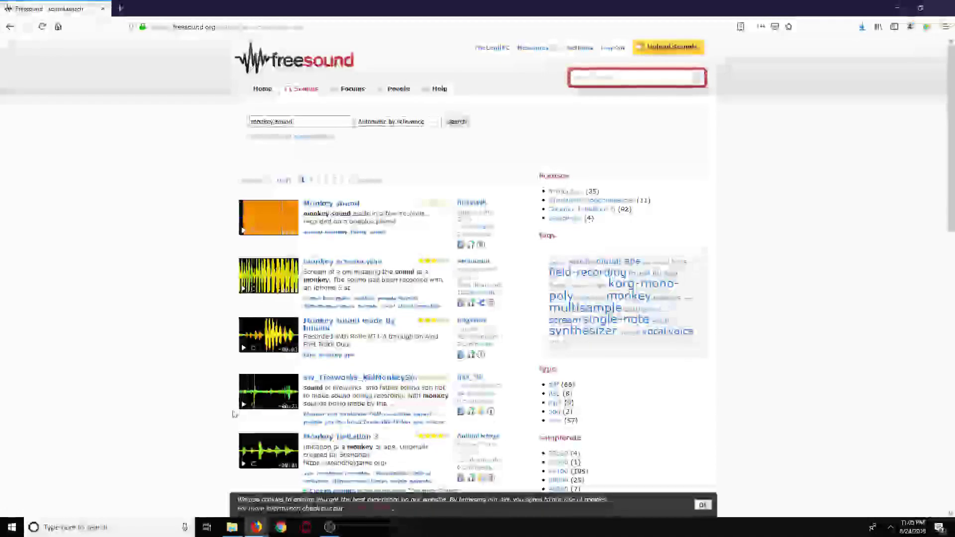
- Browse the 'monkey sound' results on Freesound, then minimize Firefox to reveal Construct
{"action": "scroll", "coordinate": [212, 382], "scroll_direction": "down", "scroll_amount": 3}
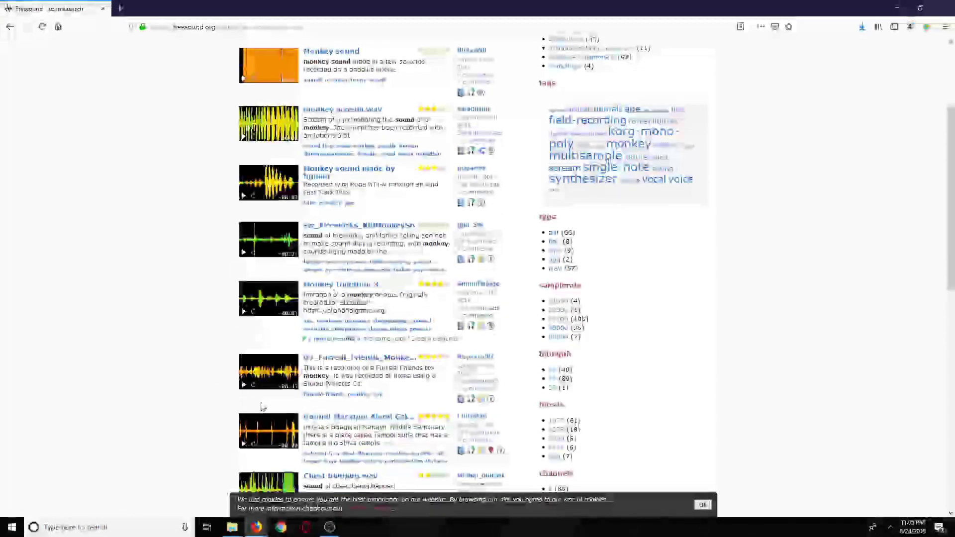
{"action": "scroll", "coordinate": [262, 407], "scroll_direction": "down", "scroll_amount": 1}
{"action": "scroll", "coordinate": [262, 407], "scroll_direction": "down", "scroll_amount": 4}
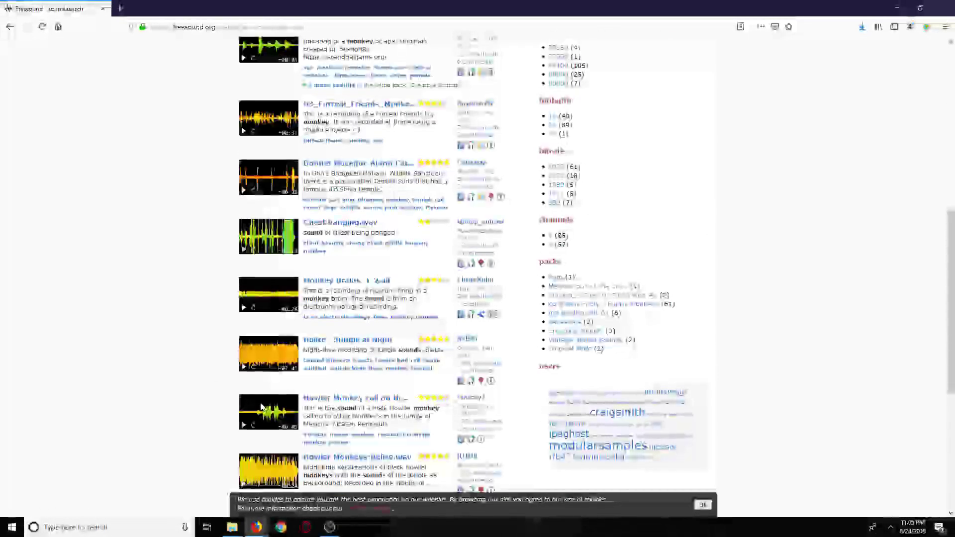
{"action": "scroll", "coordinate": [262, 407], "scroll_direction": "down", "scroll_amount": 1}
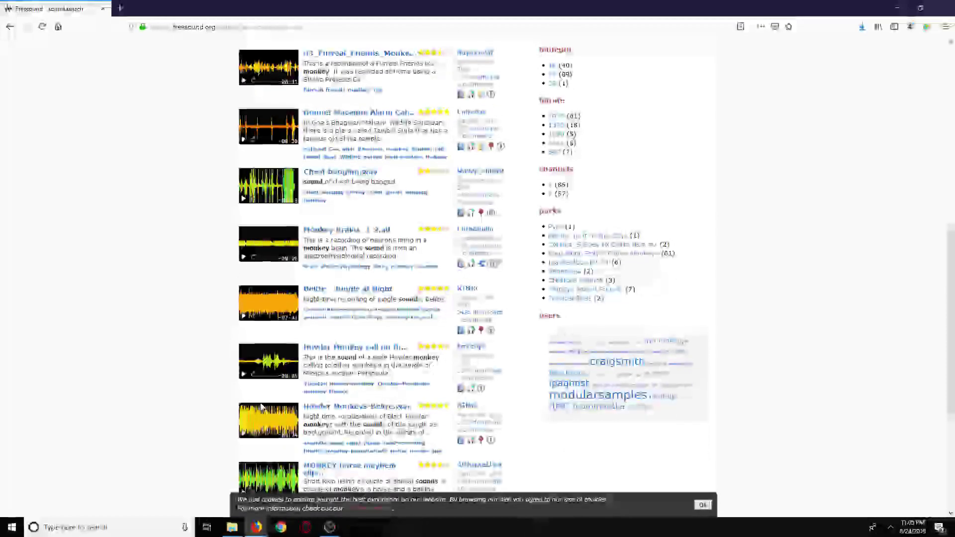
{"action": "scroll", "coordinate": [263, 407], "scroll_direction": "down", "scroll_amount": 3}
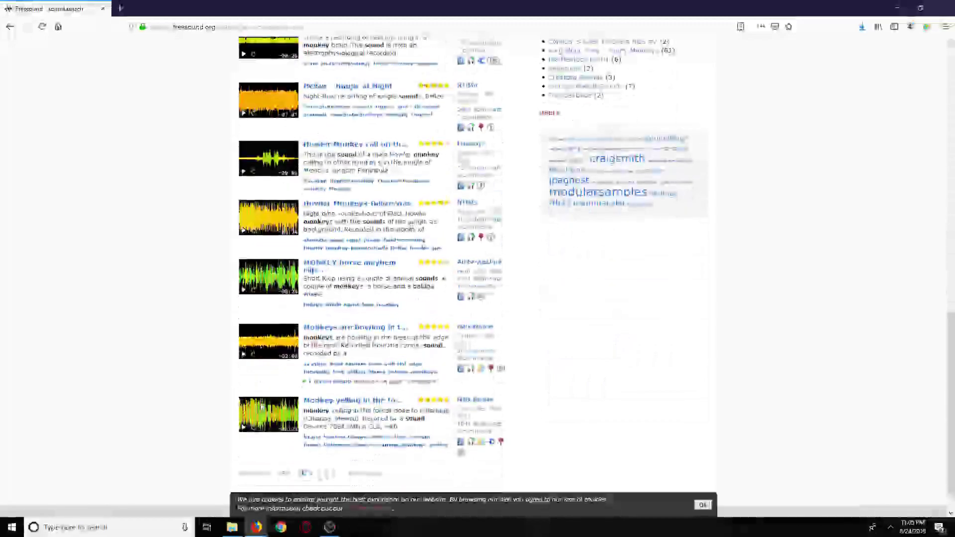
{"action": "scroll", "coordinate": [232, 278], "scroll_direction": "up", "scroll_amount": 15}
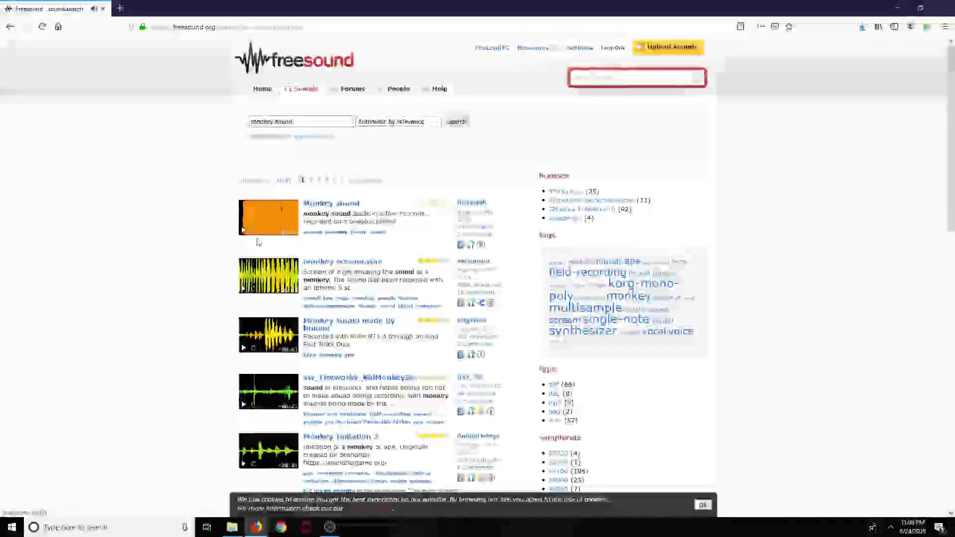
{"action": "scroll", "coordinate": [293, 249], "scroll_direction": "down", "scroll_amount": 1}
{"action": "scroll", "coordinate": [318, 259], "scroll_direction": "down", "scroll_amount": 5}
{"action": "scroll", "coordinate": [343, 266], "scroll_direction": "down", "scroll_amount": 3}
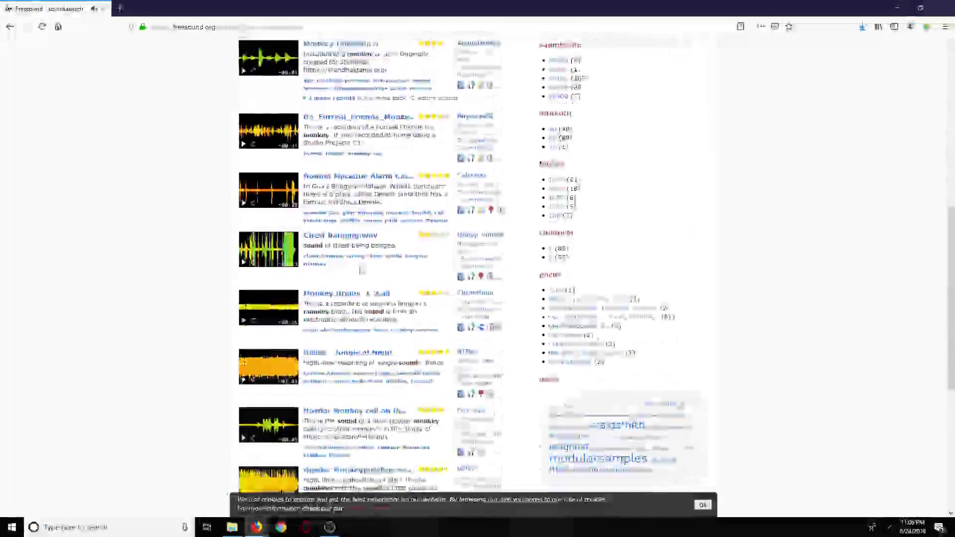
{"action": "scroll", "coordinate": [362, 271], "scroll_direction": "down", "scroll_amount": 2}
{"action": "scroll", "coordinate": [348, 261], "scroll_direction": "down", "scroll_amount": 6}
{"action": "scroll", "coordinate": [329, 244], "scroll_direction": "up", "scroll_amount": 15}
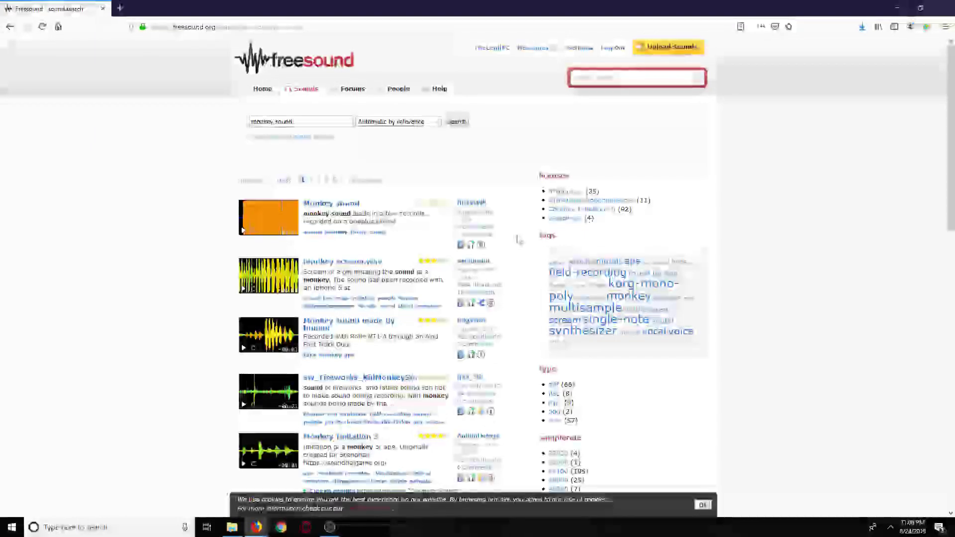
{"action": "scroll", "coordinate": [386, 308], "scroll_direction": "down", "scroll_amount": 7}
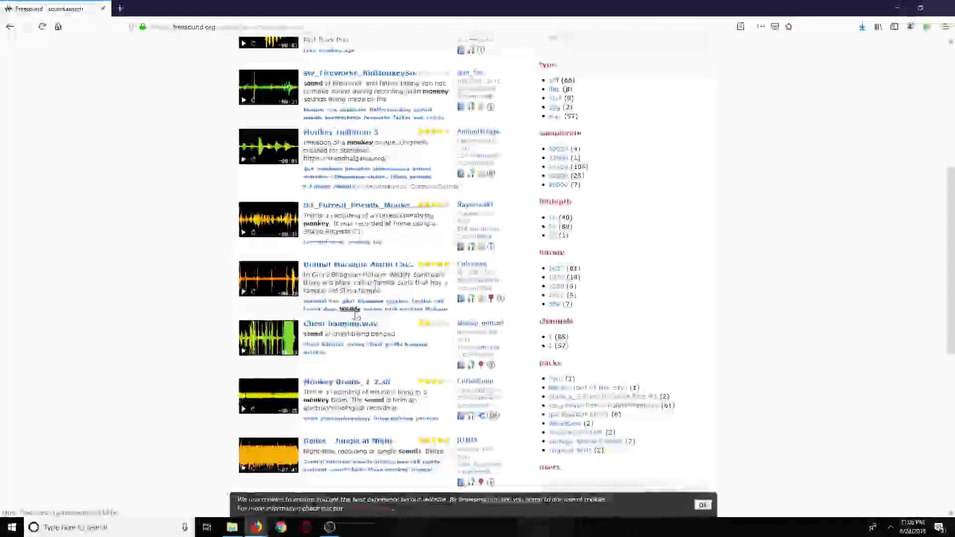
{"action": "scroll", "coordinate": [356, 311], "scroll_direction": "down", "scroll_amount": 8}
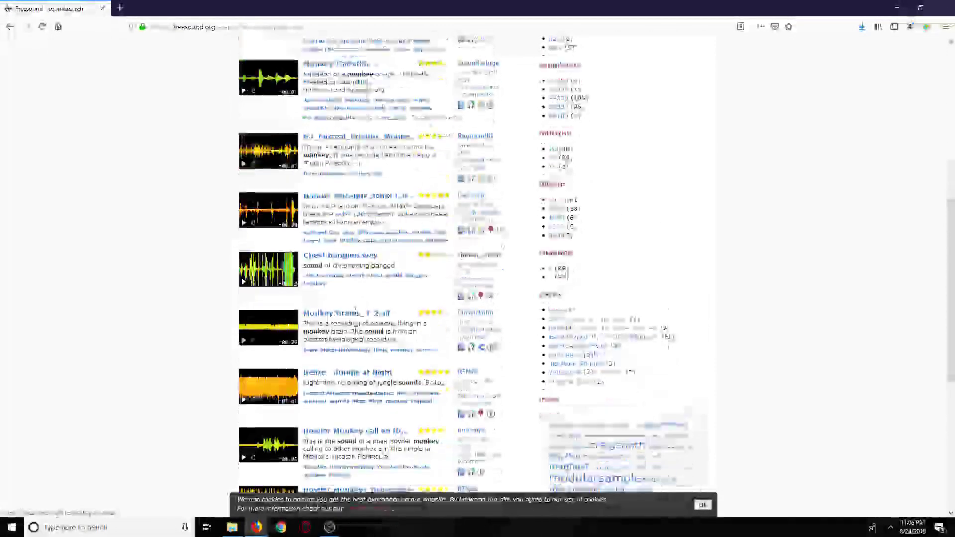
{"action": "scroll", "coordinate": [316, 322], "scroll_direction": "down", "scroll_amount": 4}
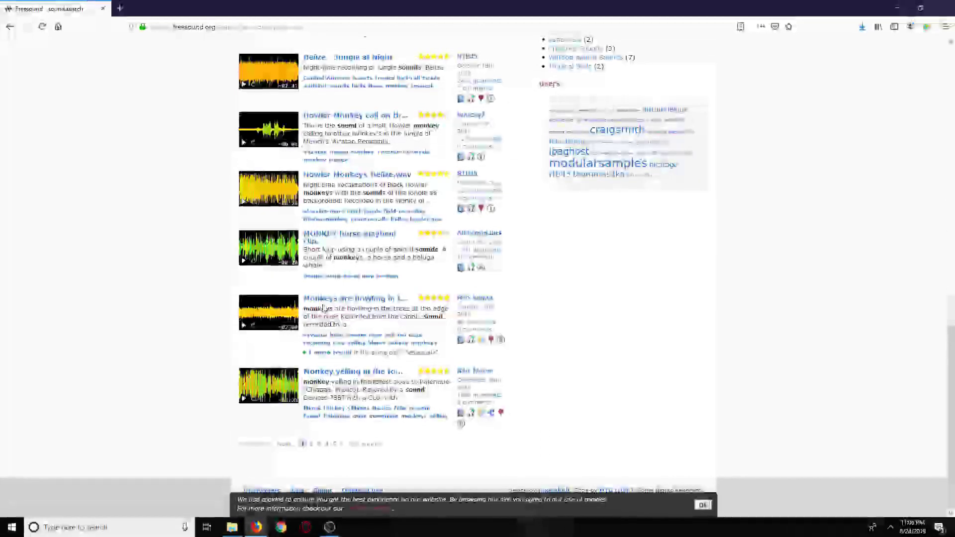
{"action": "scroll", "coordinate": [326, 308], "scroll_direction": "up", "scroll_amount": 3}
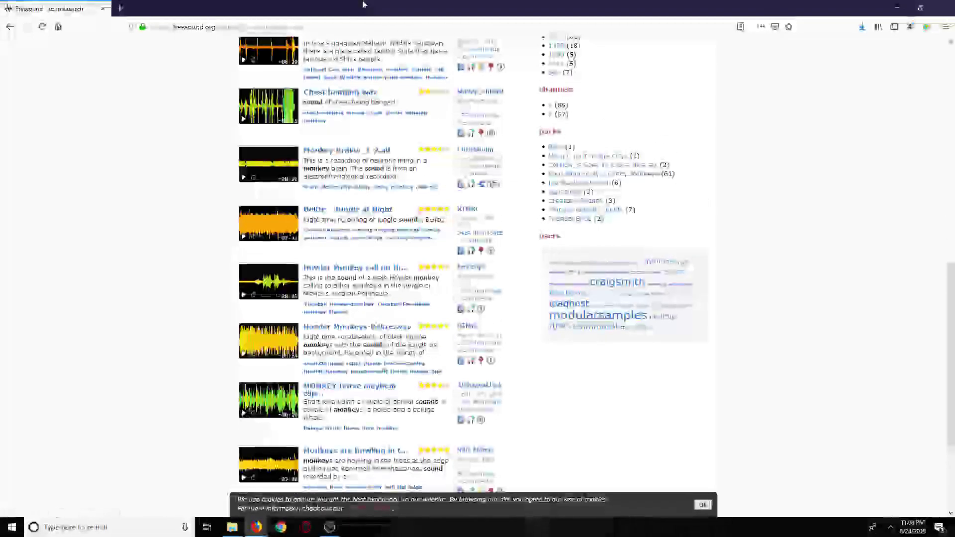
{"action": "left_click_drag", "start_coordinate": [482, 8], "coordinate": [543, 65]}
{"action": "left_click", "coordinate": [722, 64]}
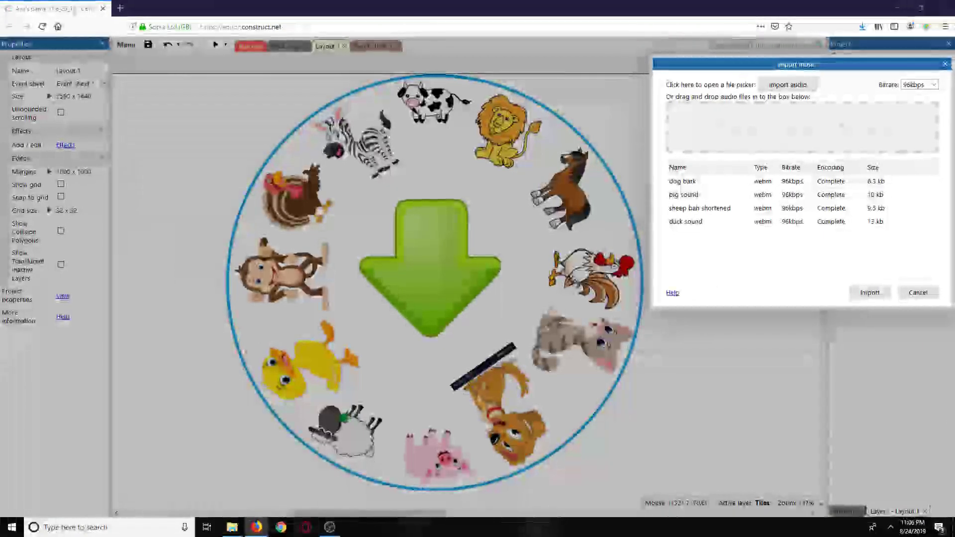
- Open the Windows taskbar search
{"action": "left_click", "coordinate": [100, 528]}
- Launch Audacity by searching 'aud' and dismiss its welcome dialog
{"action": "type", "text": "aud"}
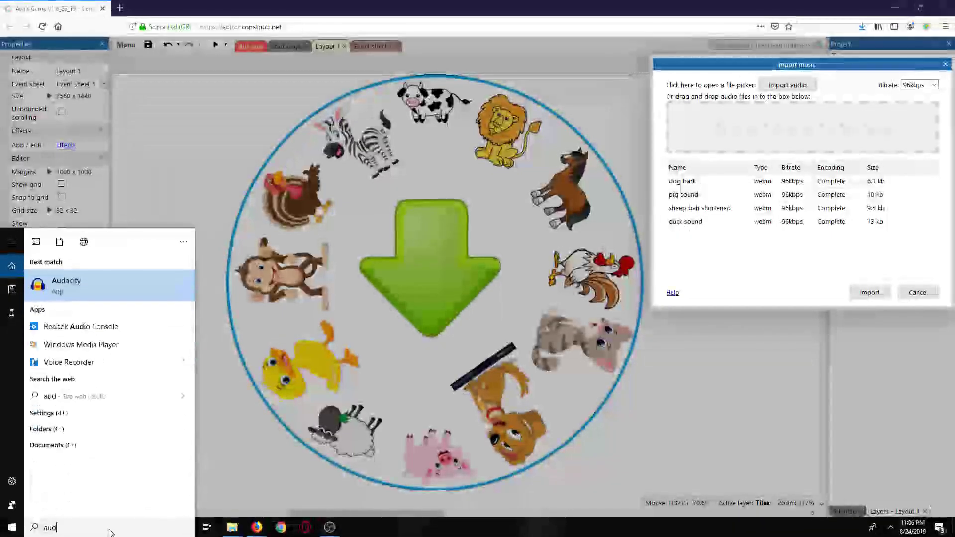
{"action": "key", "text": "Return"}
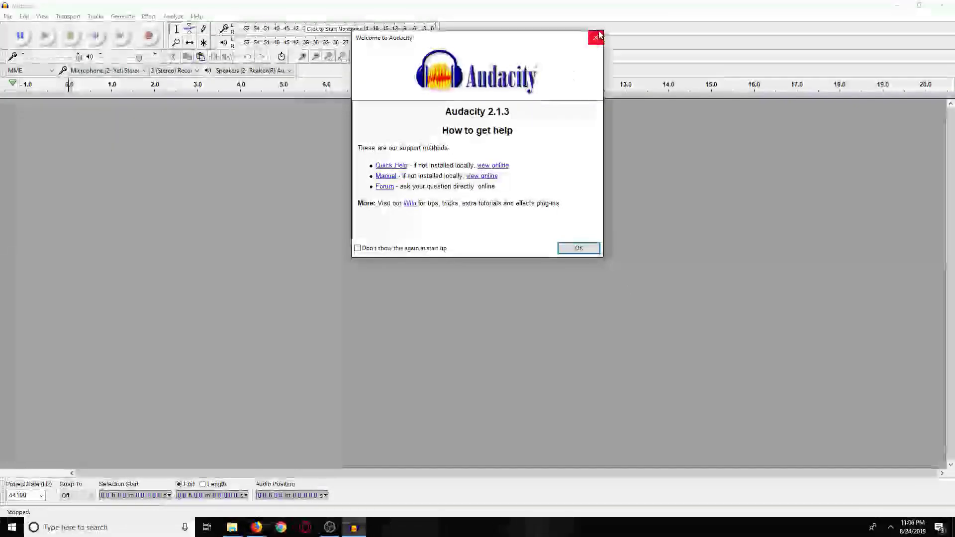
{"action": "left_click", "coordinate": [596, 38]}
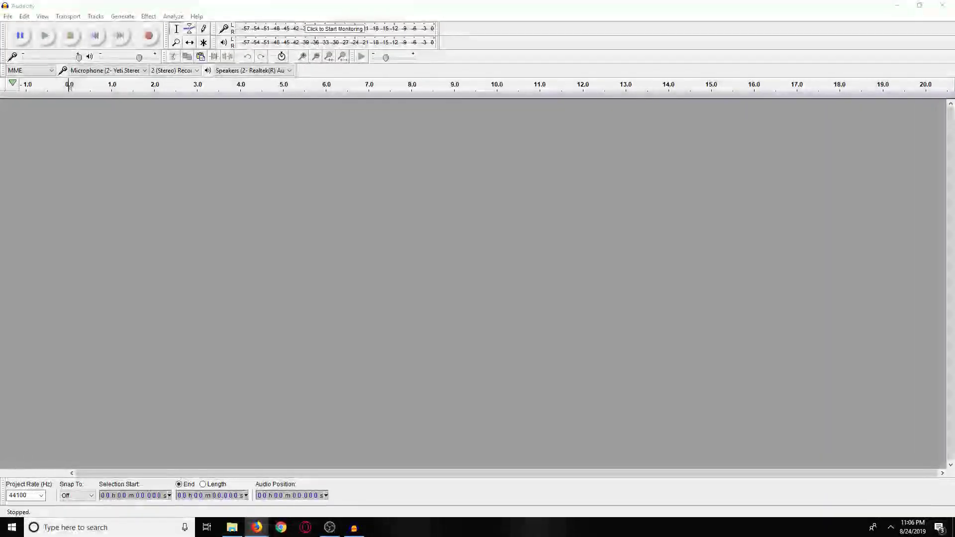
- Record a new stereo take of about 21 seconds
{"action": "left_click", "coordinate": [149, 36]}
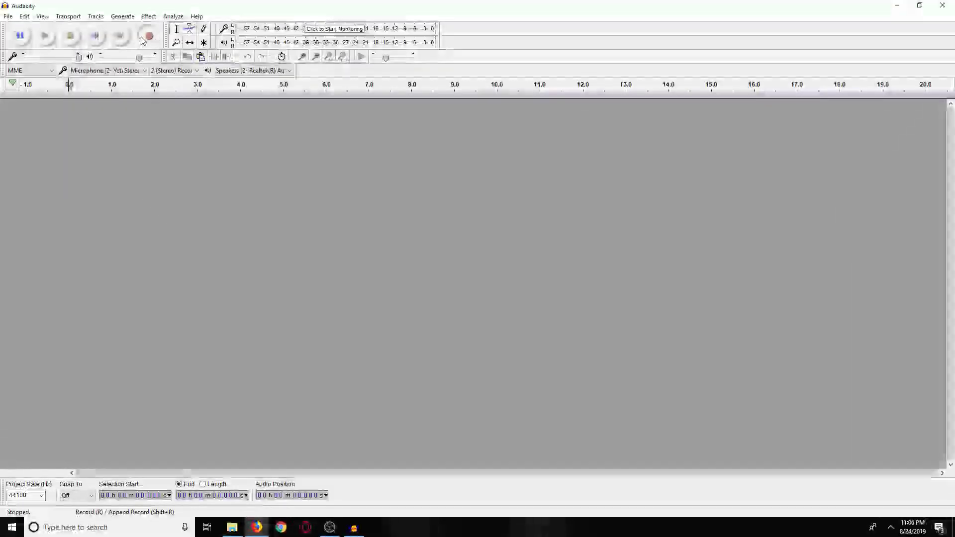
{"action": "left_click", "coordinate": [884, 196]}
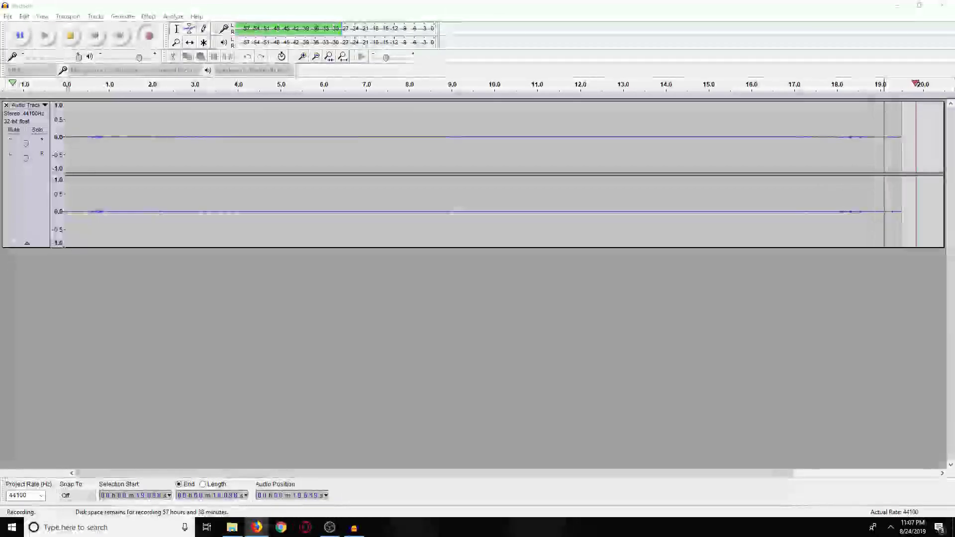
{"action": "key", "text": "space"}
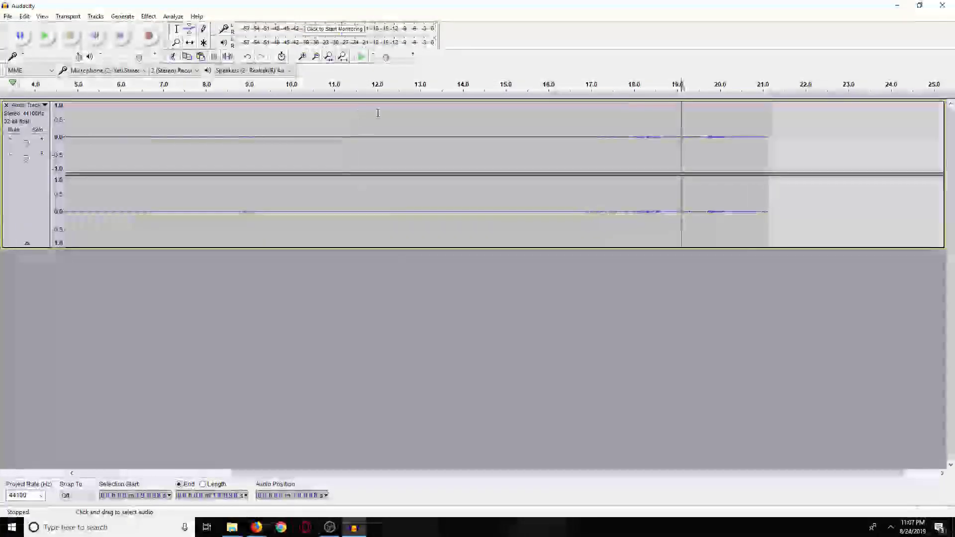
- Amplify the whole recording by 15 dB and play it back
{"action": "left_click", "coordinate": [476, 127]}
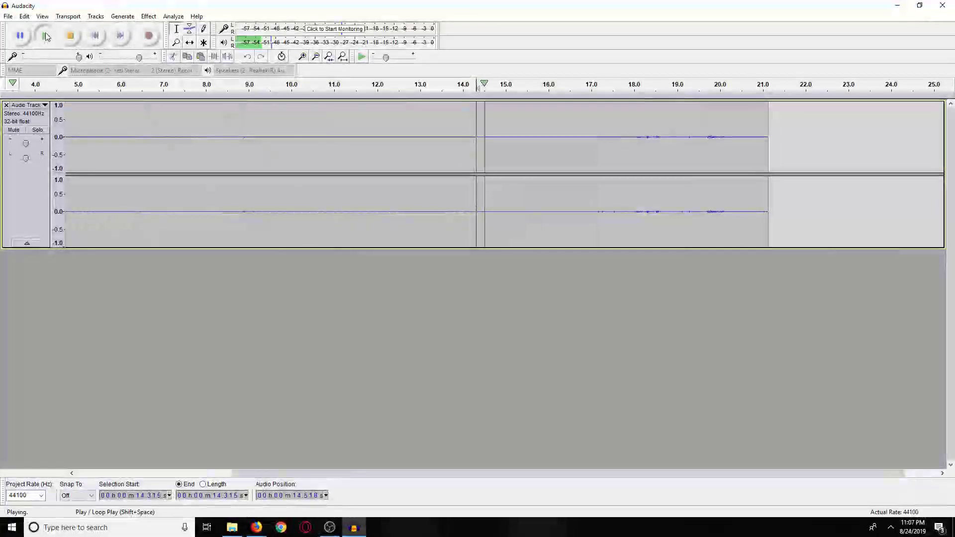
{"action": "left_click", "coordinate": [148, 16]}
{"action": "double_click", "coordinate": [100, 129]}
{"action": "left_click", "coordinate": [149, 16]}
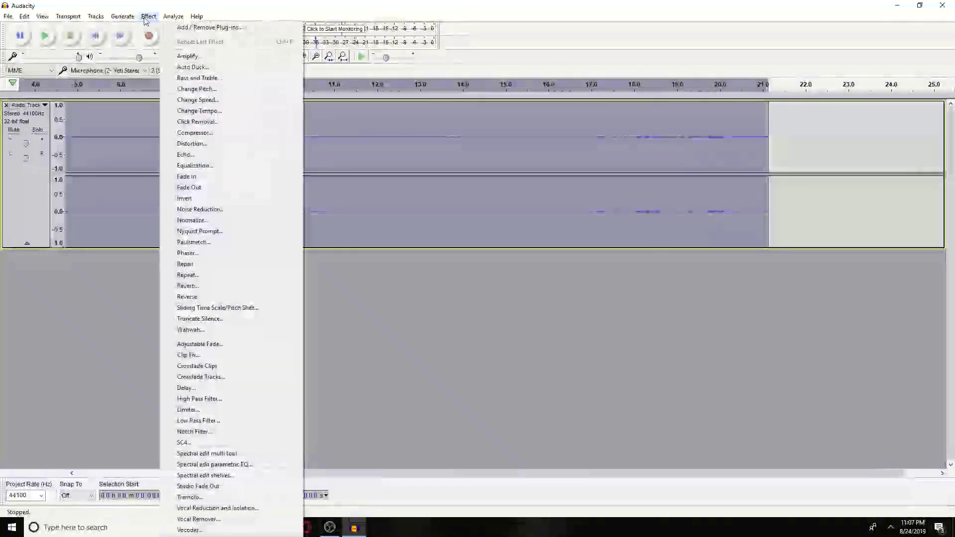
{"action": "left_click", "coordinate": [196, 58]}
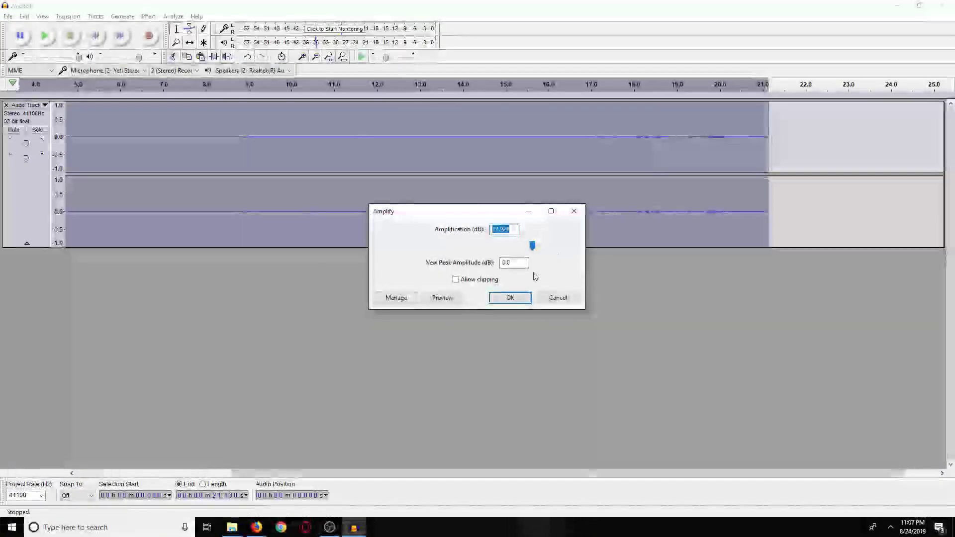
{"action": "type", "text": "15"}
{"action": "key", "text": "Return"}
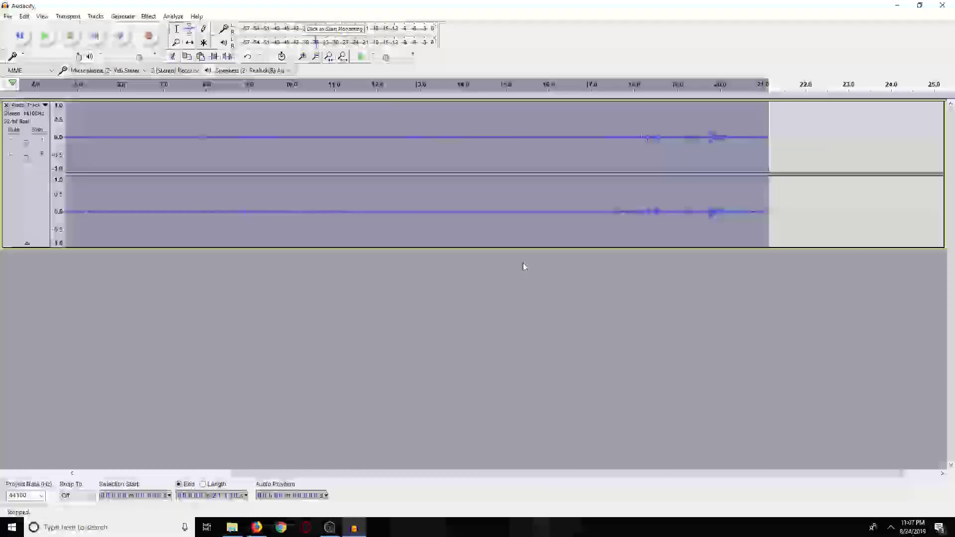
{"action": "left_click", "coordinate": [533, 143]}
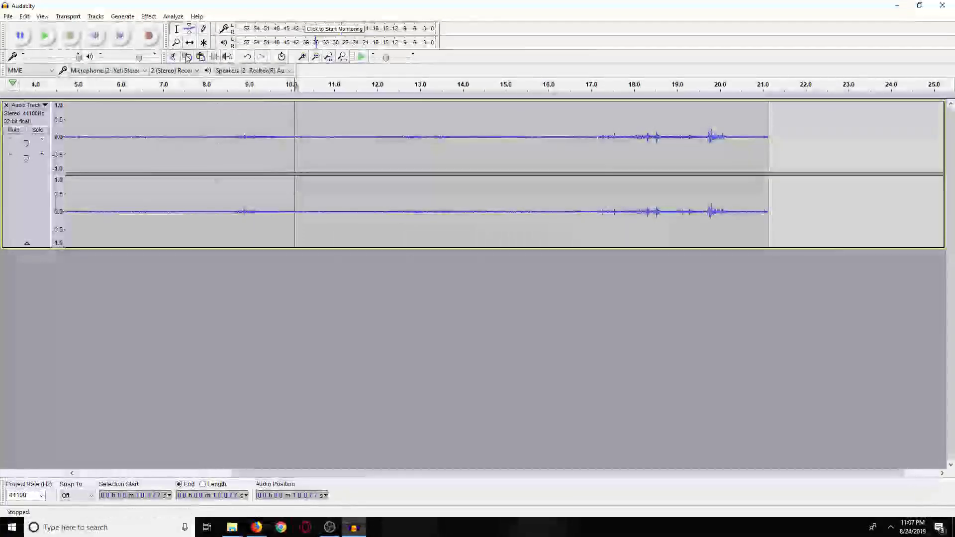
{"action": "left_click", "coordinate": [55, 39]}
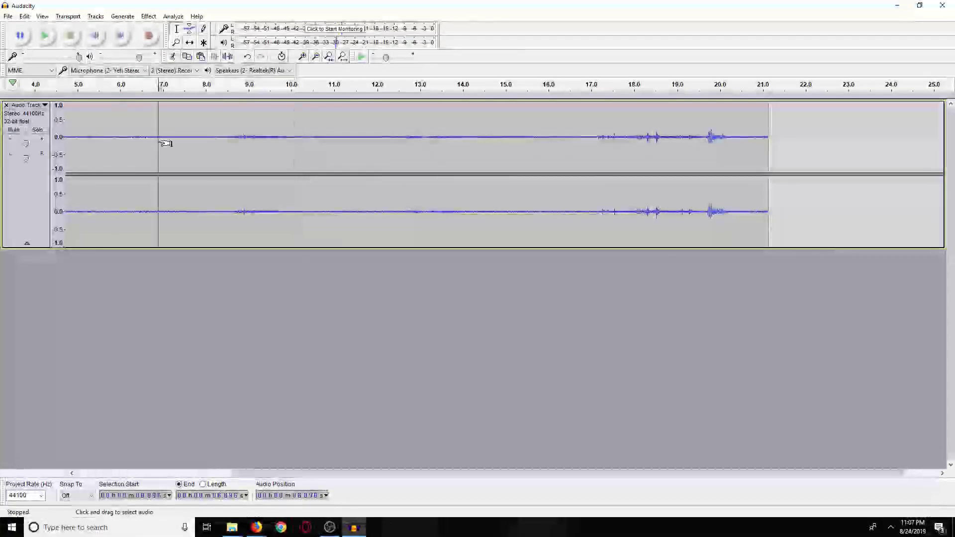
- Amplify the whole track by another 10 dB and check the playback
{"action": "key", "text": "ctrl+a"}
{"action": "left_click", "coordinate": [148, 16]}
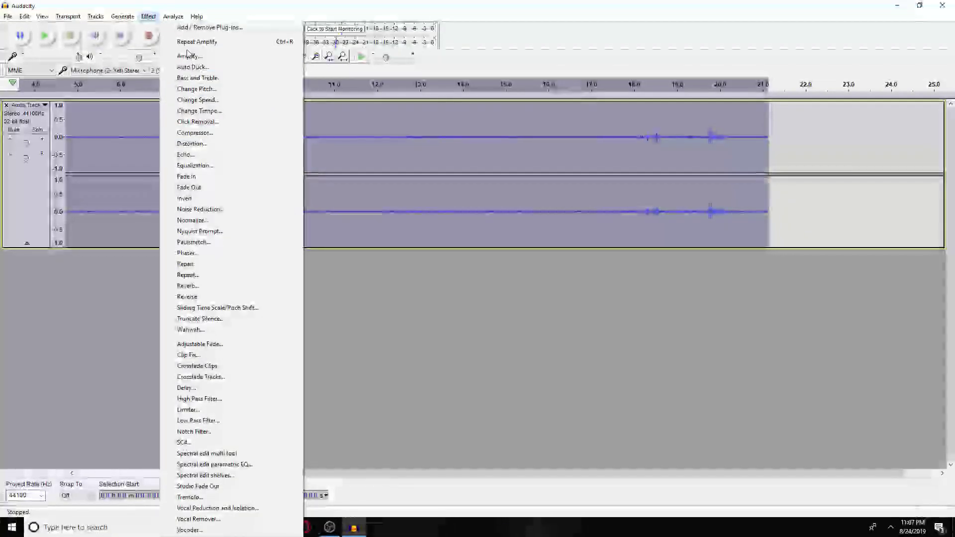
{"action": "left_click", "coordinate": [188, 56]}
{"action": "type", "text": "10"}
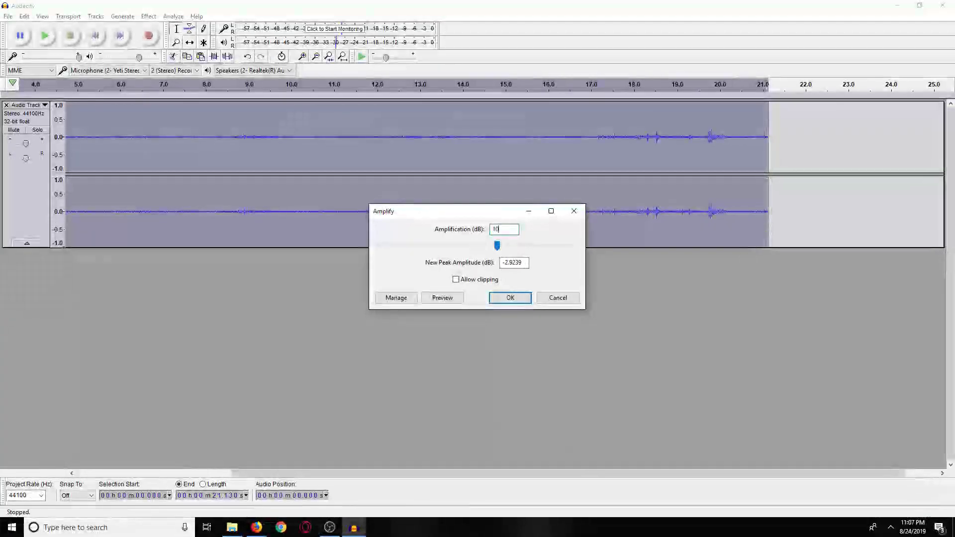
{"action": "key", "text": "Return"}
{"action": "left_click", "coordinate": [276, 107]}
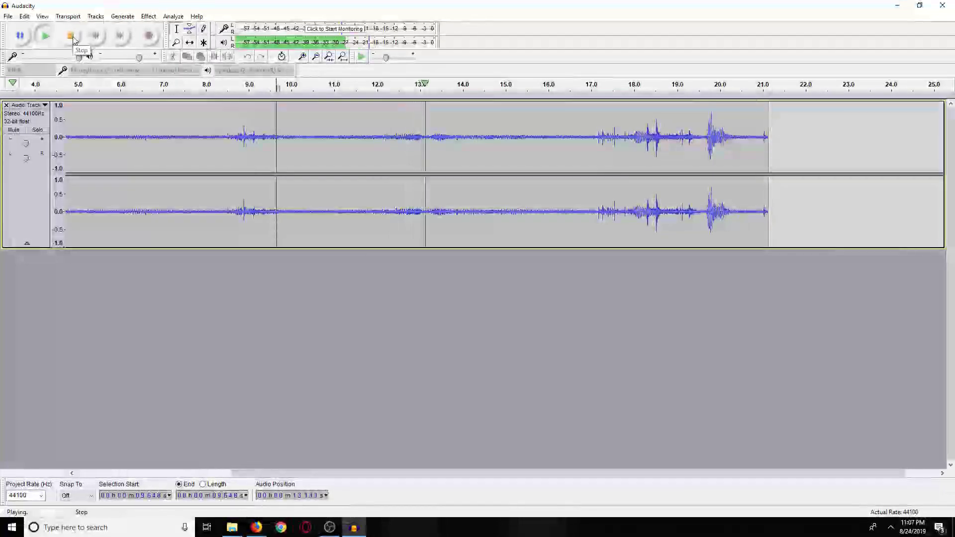
{"action": "left_click", "coordinate": [73, 40]}
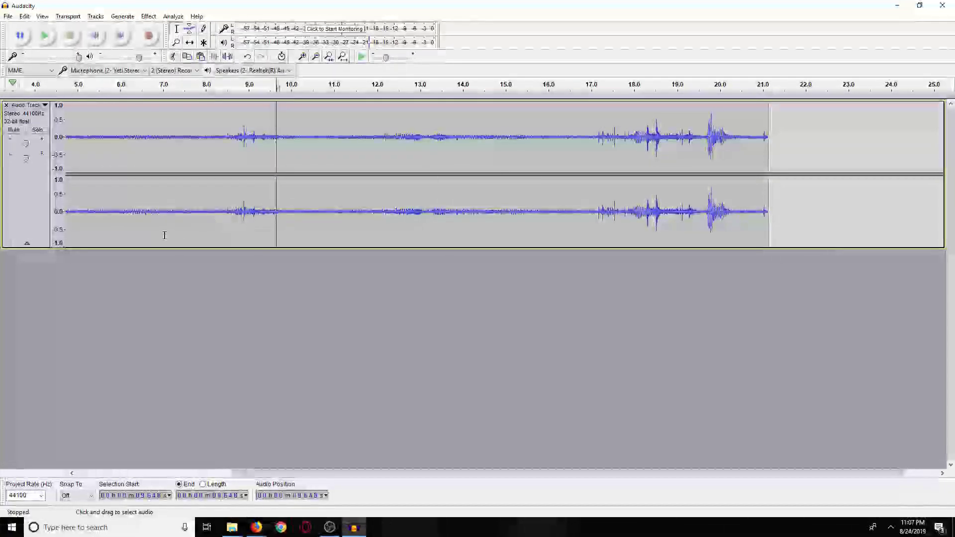
{"action": "left_click_drag", "start_coordinate": [134, 224], "coordinate": [60, 204]}
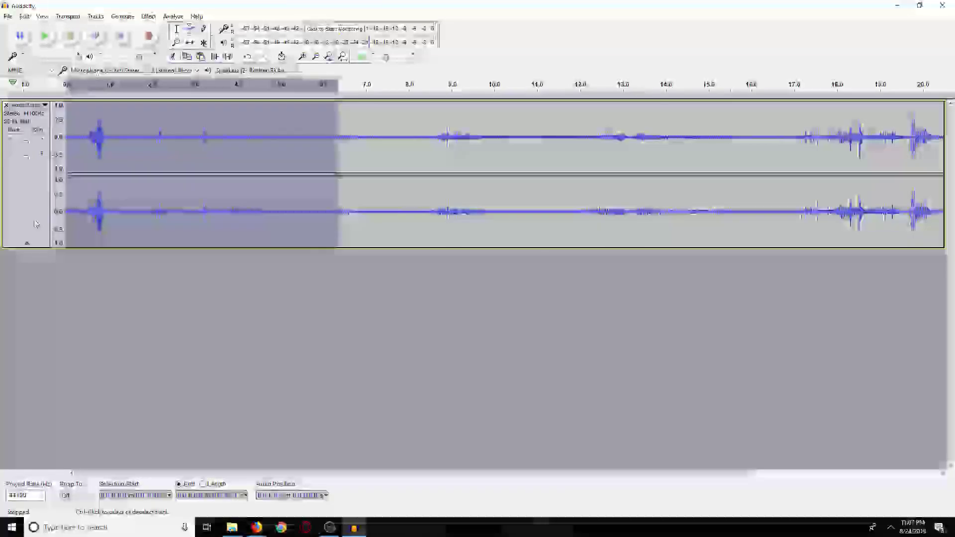
- Sample noise from the quiet 4.9–8 s stretch and apply noise reduction to the whole track
{"action": "left_click", "coordinate": [134, 202]}
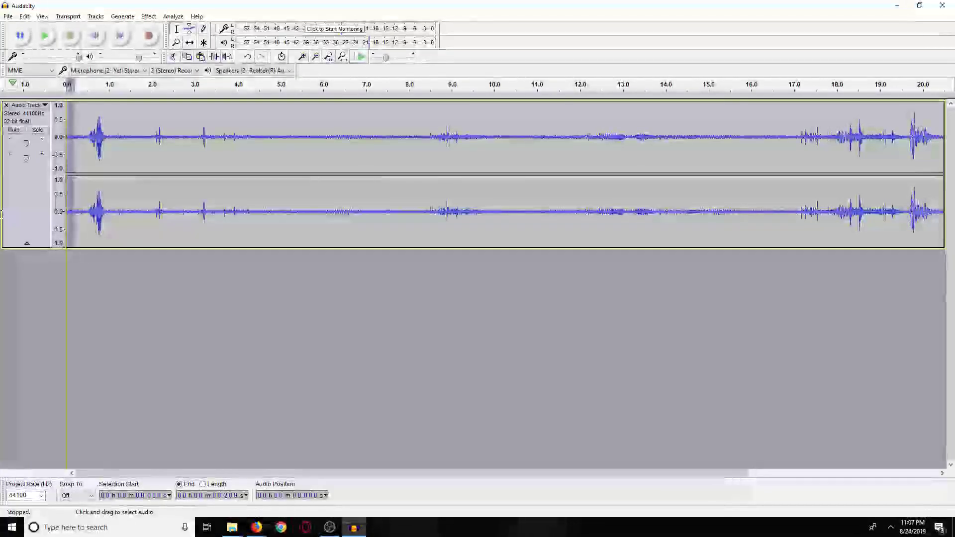
{"action": "left_click", "coordinate": [273, 145], "text": "shift"}
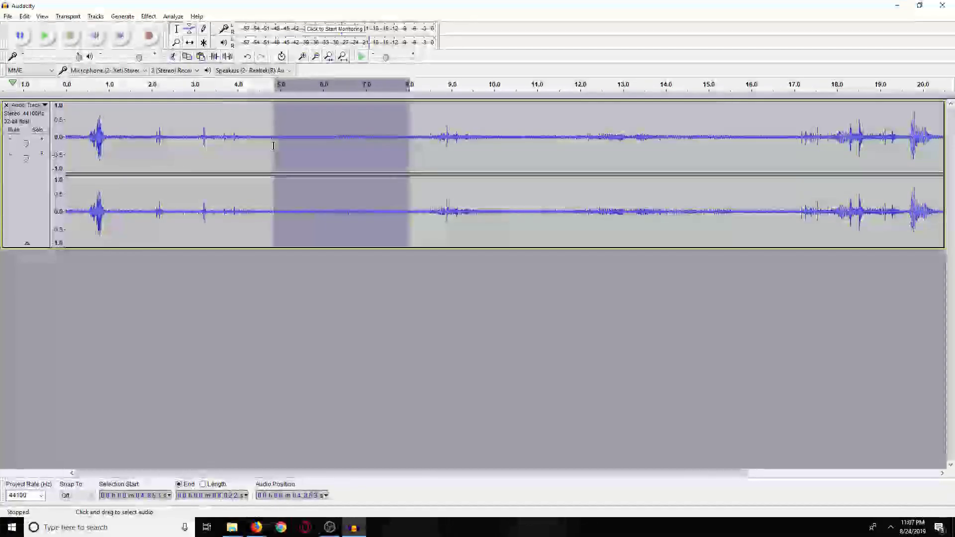
{"action": "left_click", "coordinate": [148, 17]}
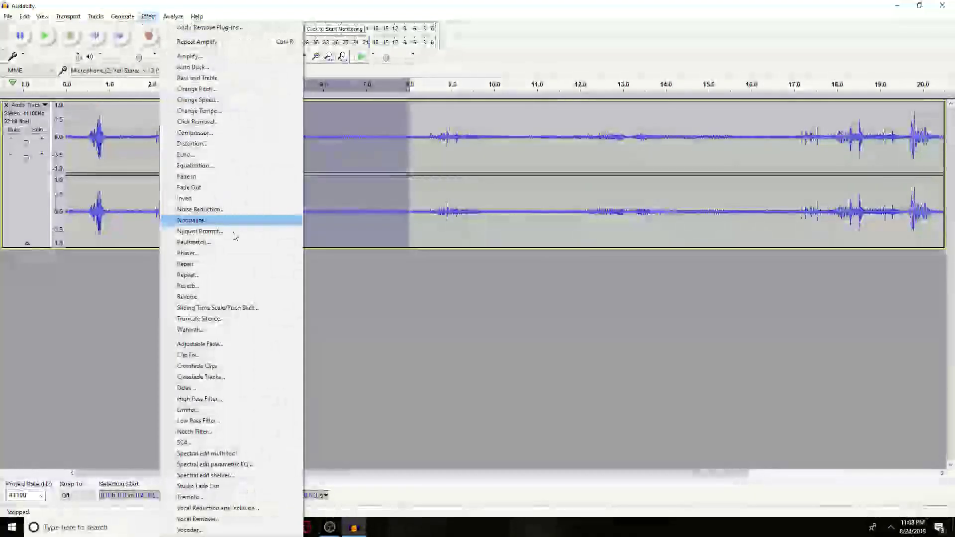
{"action": "left_click", "coordinate": [209, 215]}
{"action": "left_click", "coordinate": [477, 211]}
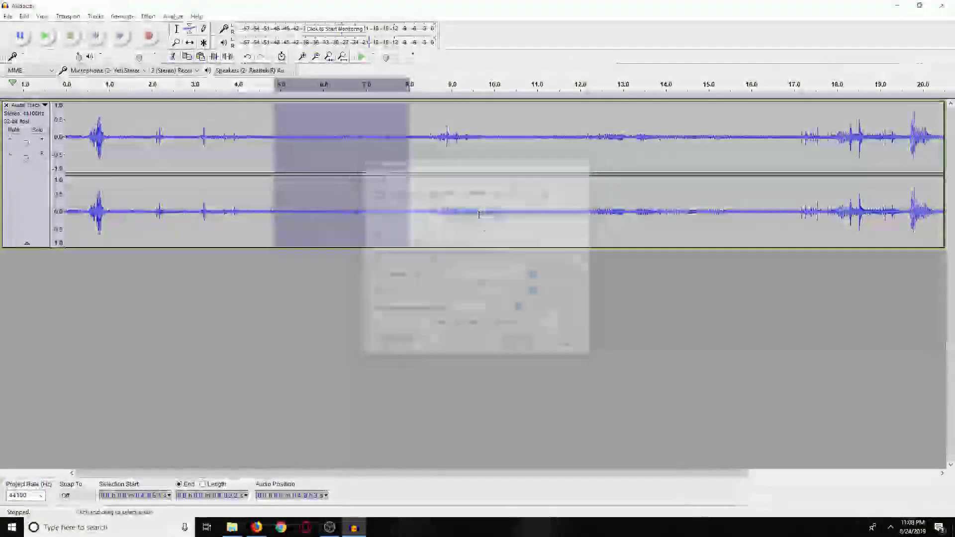
{"action": "left_click", "coordinate": [290, 201]}
{"action": "key", "text": "ctrl+a"}
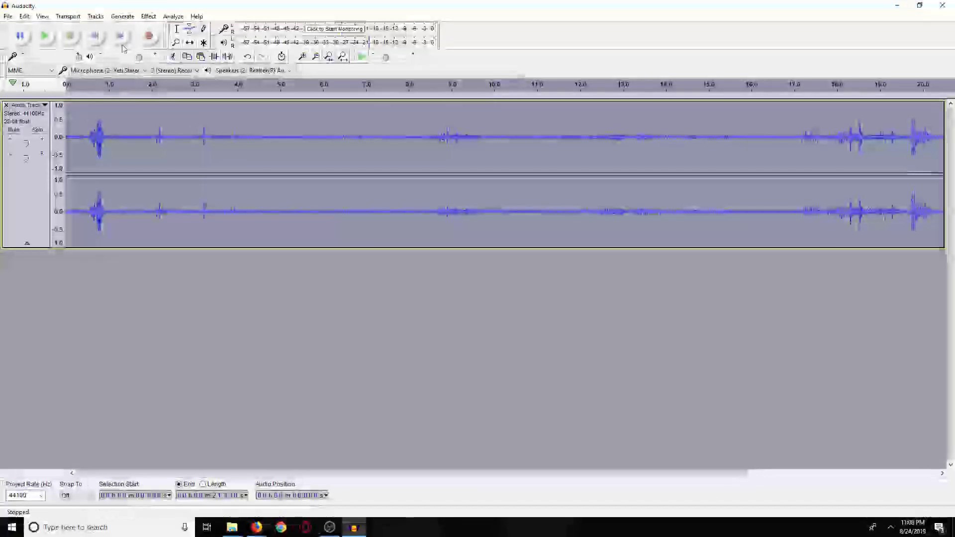
{"action": "left_click", "coordinate": [149, 16]}
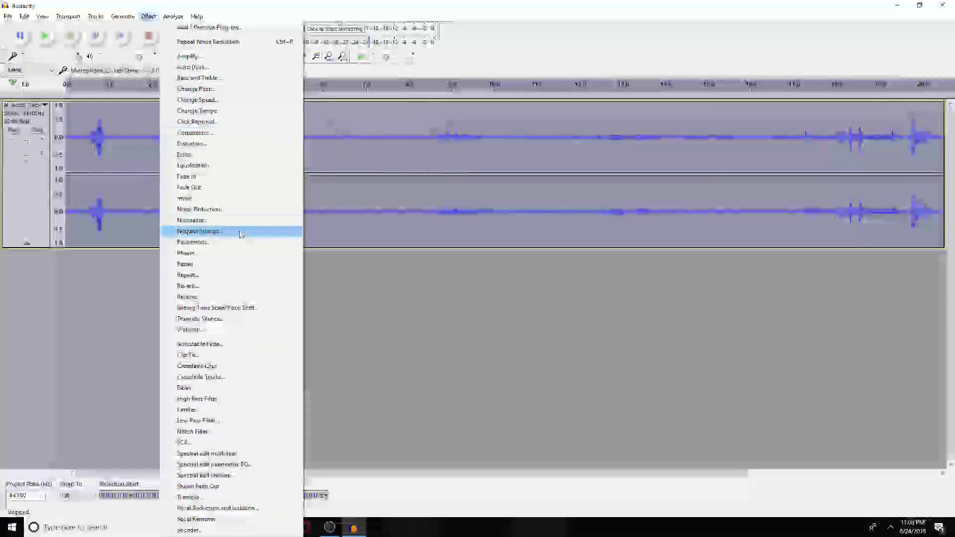
{"action": "left_click", "coordinate": [209, 209]}
{"action": "left_click", "coordinate": [524, 344]}
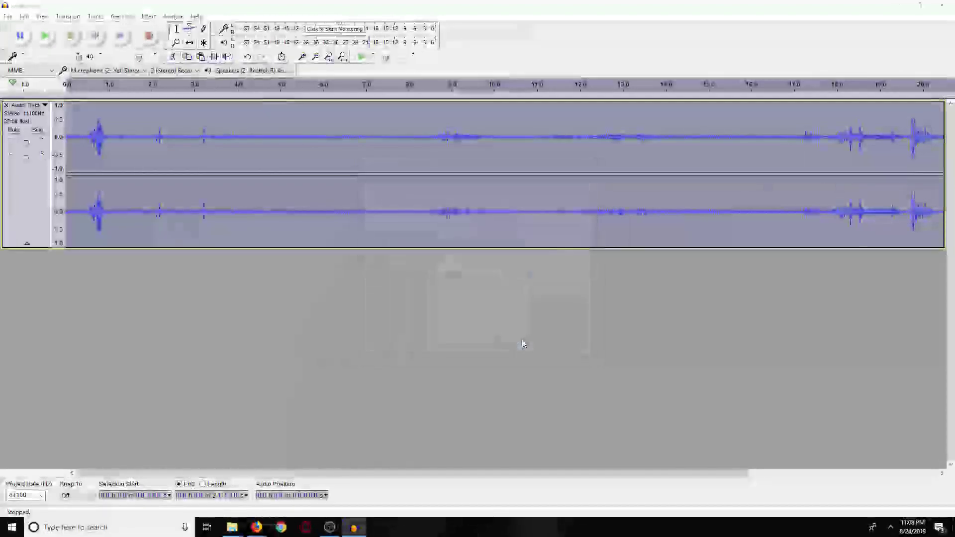
- Play the cleaned audio from about 10.7 s and 6.2 s to check it
{"action": "left_click", "coordinate": [397, 183]}
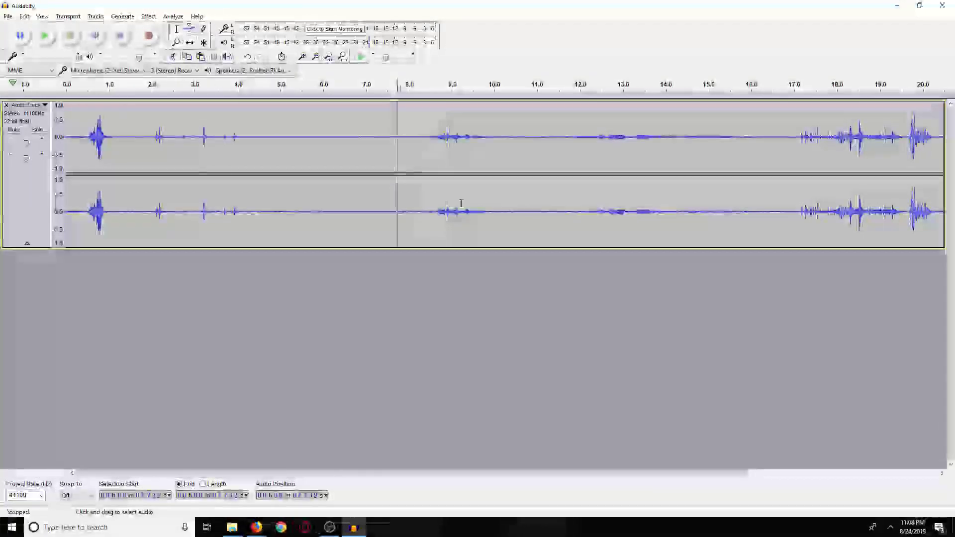
{"action": "left_click", "coordinate": [525, 131]}
{"action": "left_click", "coordinate": [45, 35]}
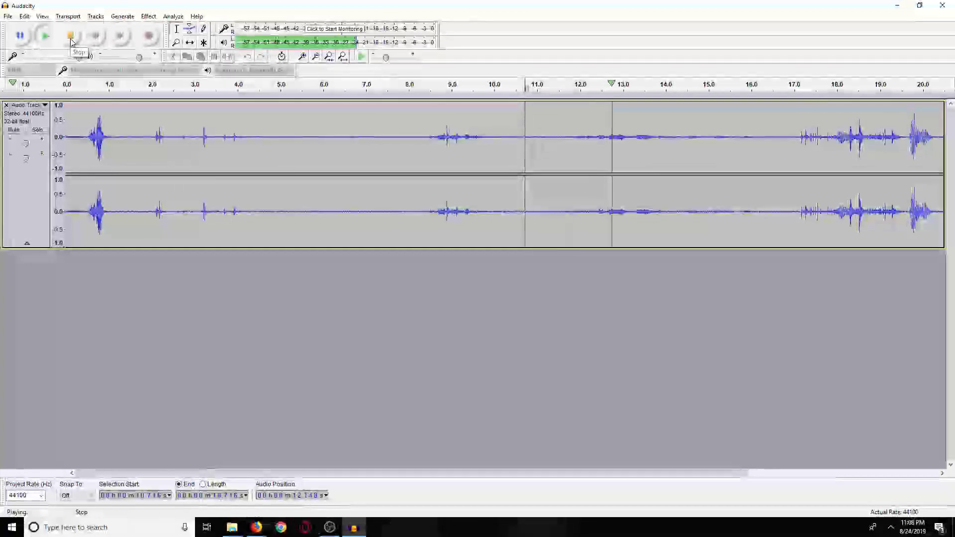
{"action": "left_click", "coordinate": [336, 141]}
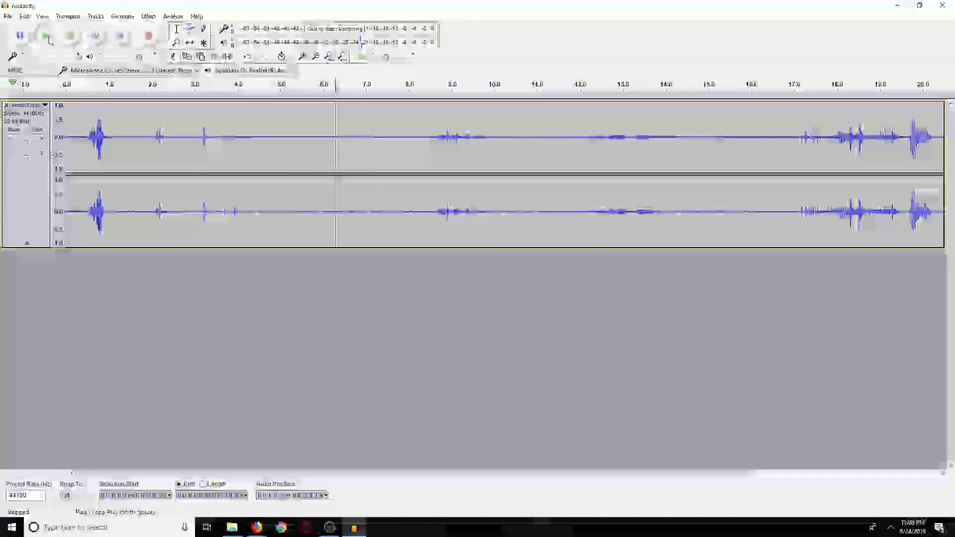
{"action": "left_click", "coordinate": [48, 38]}
{"action": "left_click", "coordinate": [70, 36]}
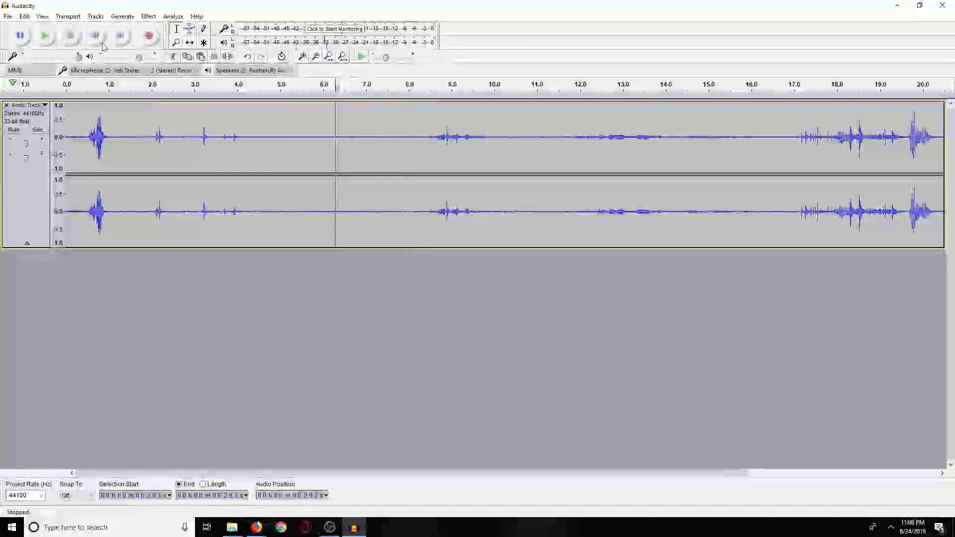
- Take a fresh noise profile from 4.5–8 s, reapply noise reduction to everything, and replay
{"action": "left_click_drag", "start_coordinate": [258, 134], "coordinate": [422, 138]}
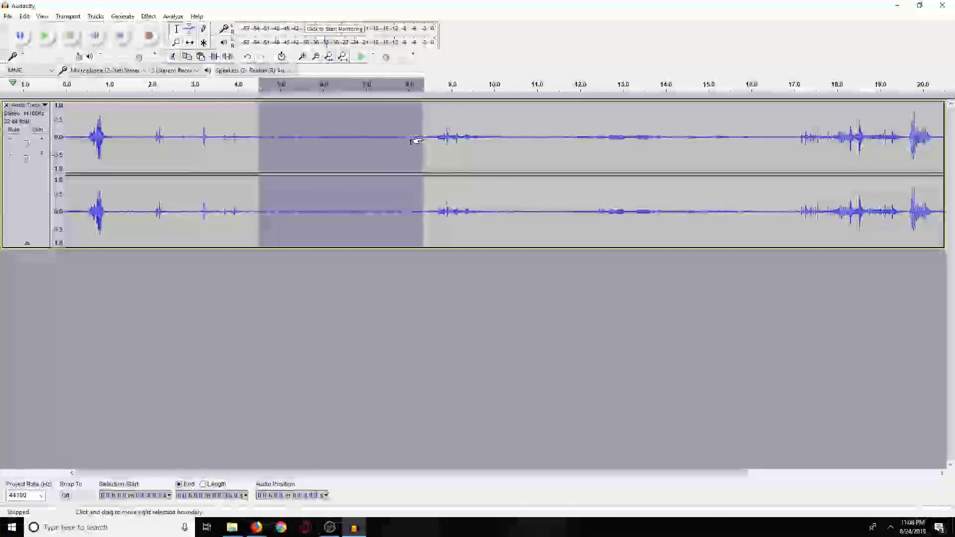
{"action": "left_click", "coordinate": [148, 16]}
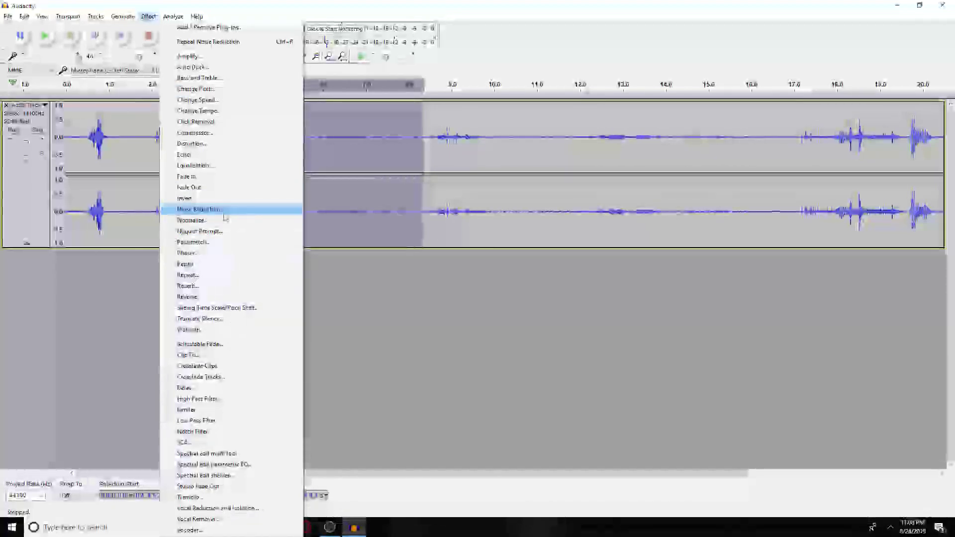
{"action": "left_click", "coordinate": [199, 209]}
{"action": "left_click", "coordinate": [477, 212]}
{"action": "left_click", "coordinate": [331, 198]}
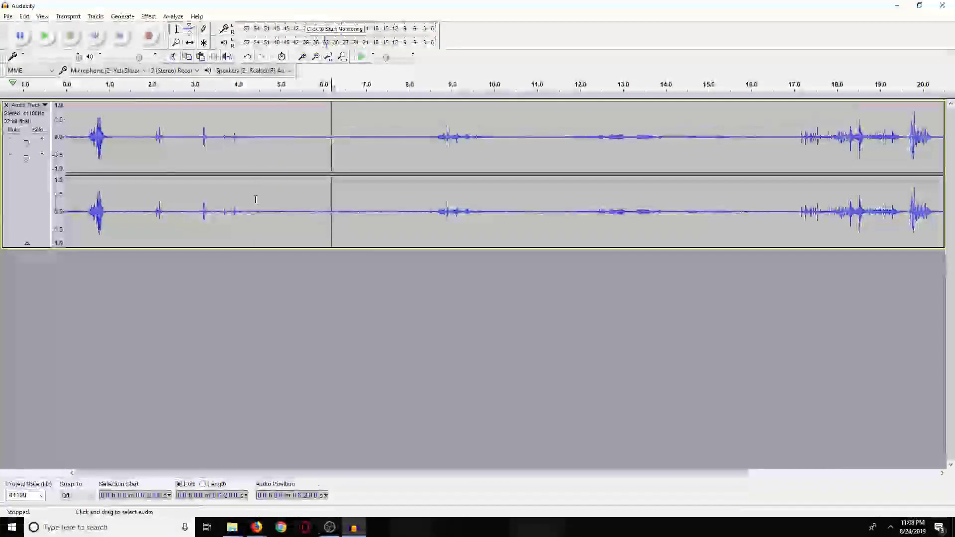
{"action": "key", "text": "ctrl+a"}
{"action": "left_click", "coordinate": [149, 16]}
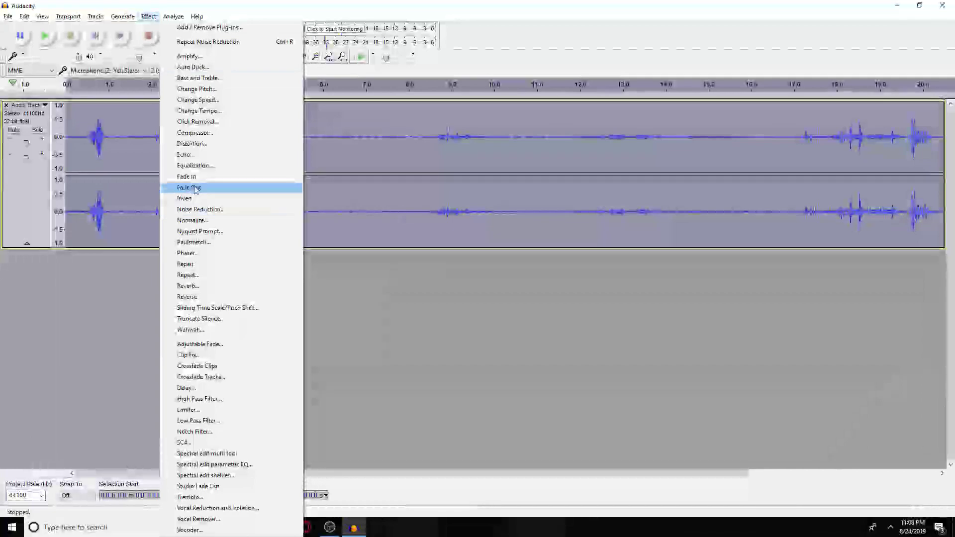
{"action": "left_click", "coordinate": [204, 209]}
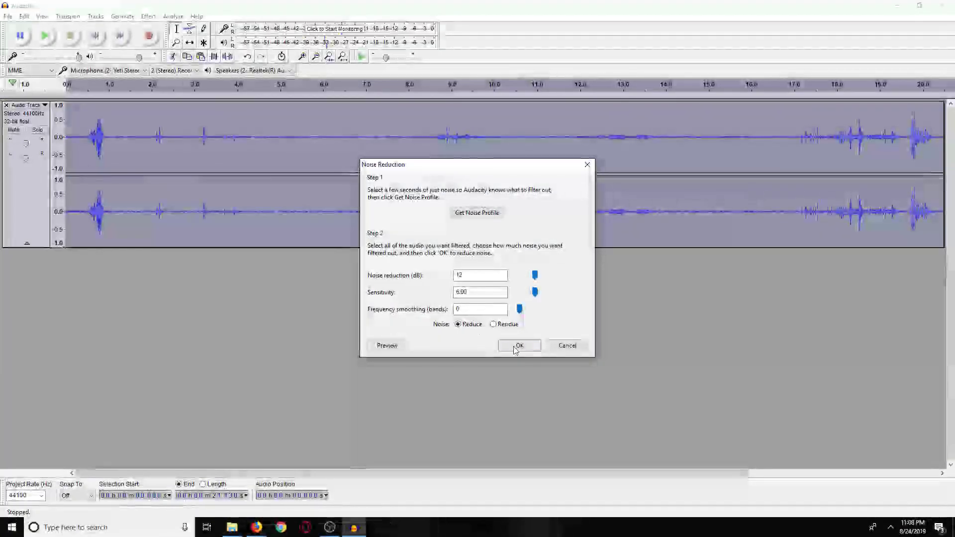
{"action": "left_click", "coordinate": [515, 349]}
{"action": "left_click", "coordinate": [383, 174]}
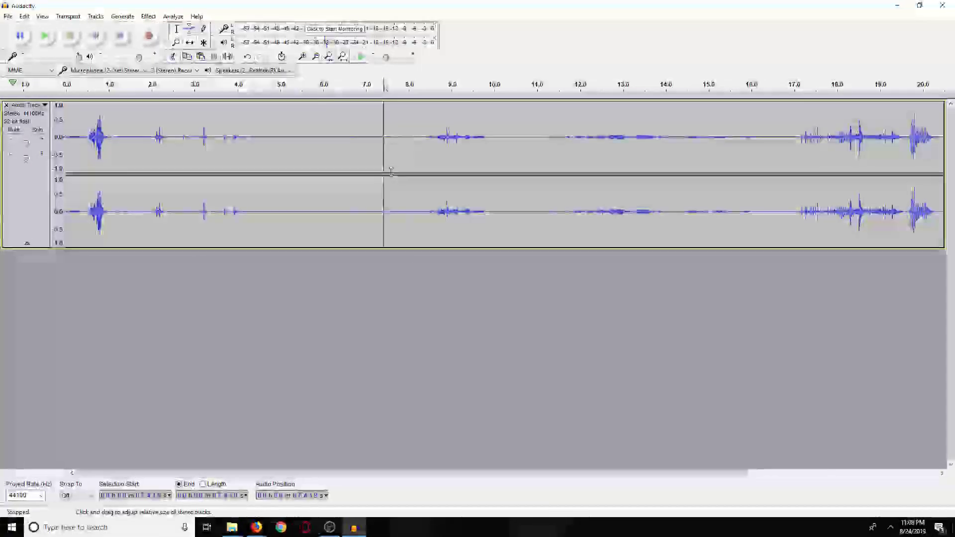
{"action": "left_click", "coordinate": [49, 36]}
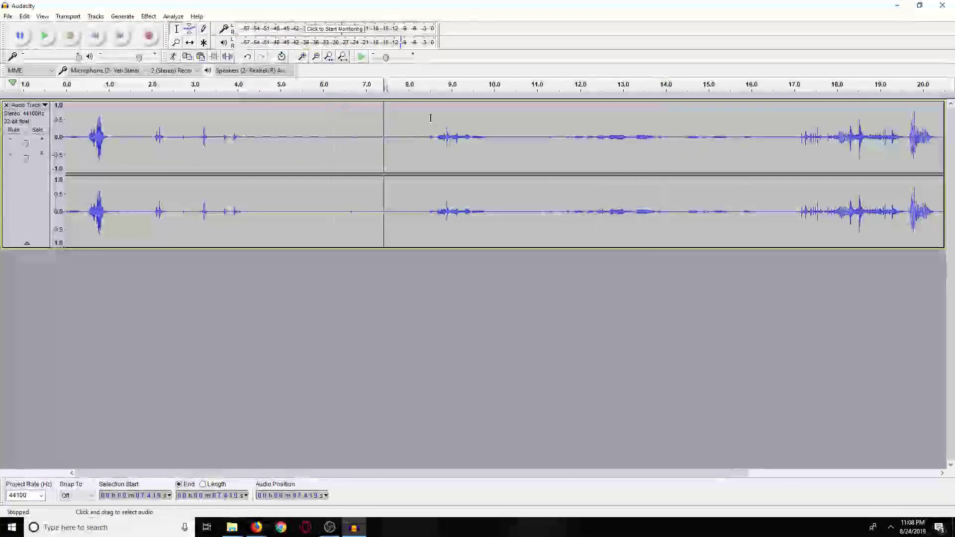
- Delete the opening 11.1 s and a further half second from the clip's start
{"action": "left_click_drag", "start_coordinate": [542, 132], "coordinate": [64, 134]}
{"action": "key", "text": "Delete"}
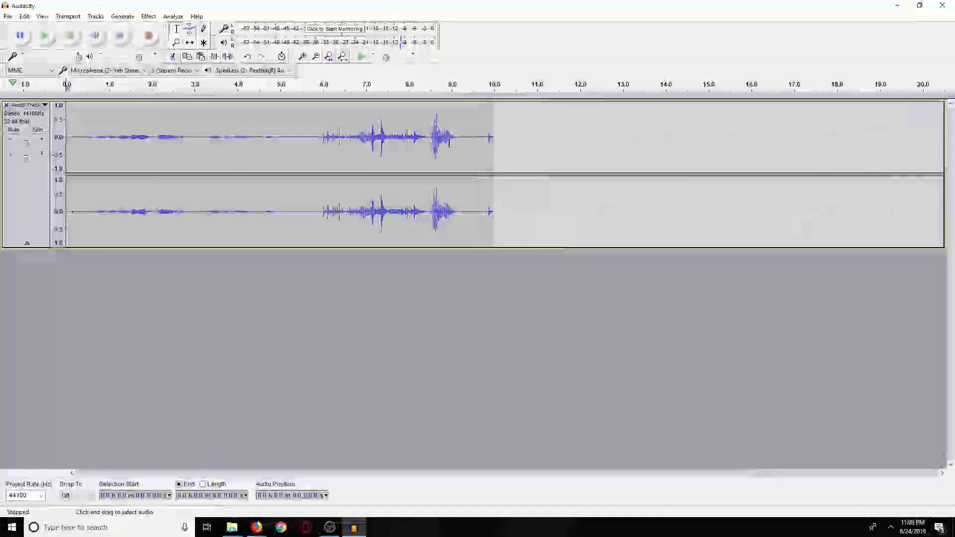
{"action": "left_click", "coordinate": [69, 122]}
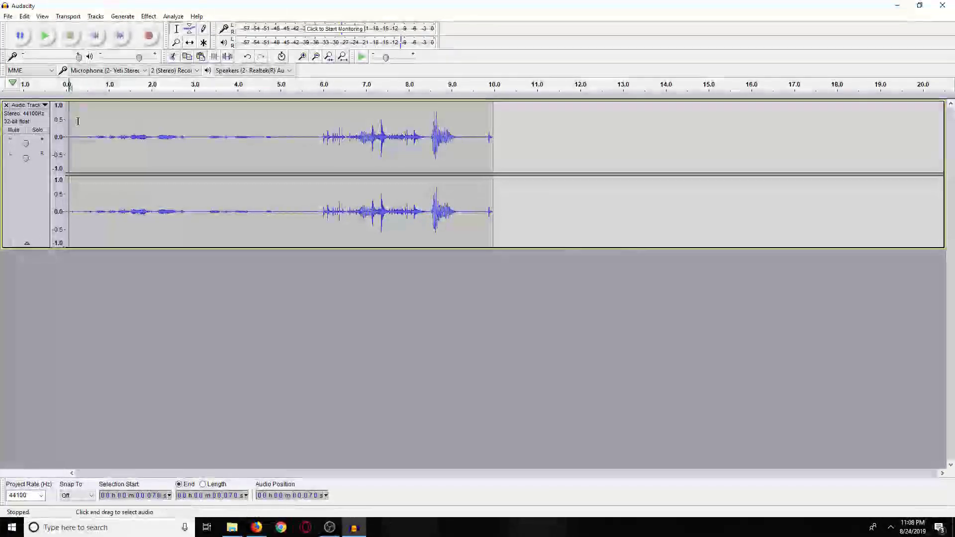
{"action": "left_click_drag", "start_coordinate": [88, 122], "coordinate": [56, 105]}
{"action": "key", "text": "Delete"}
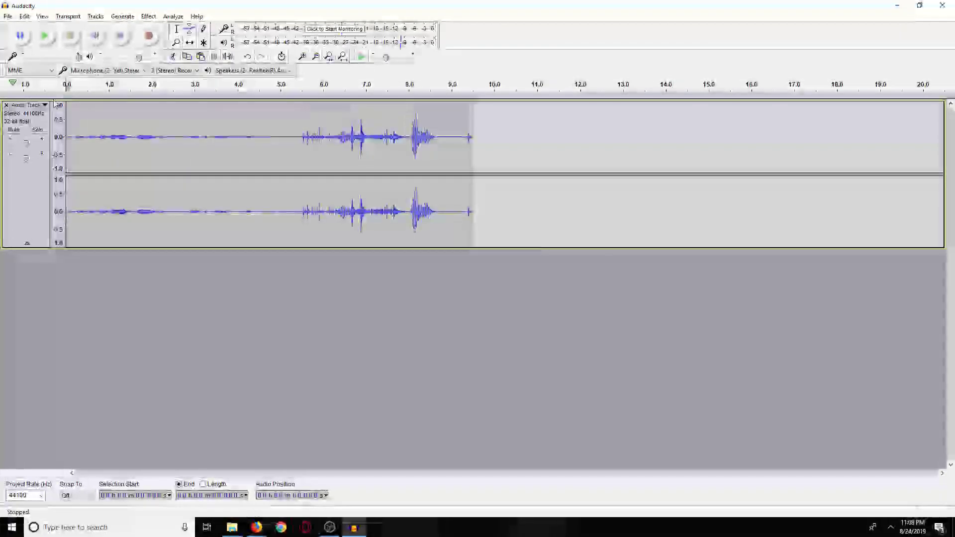
{"action": "left_click", "coordinate": [45, 36]}
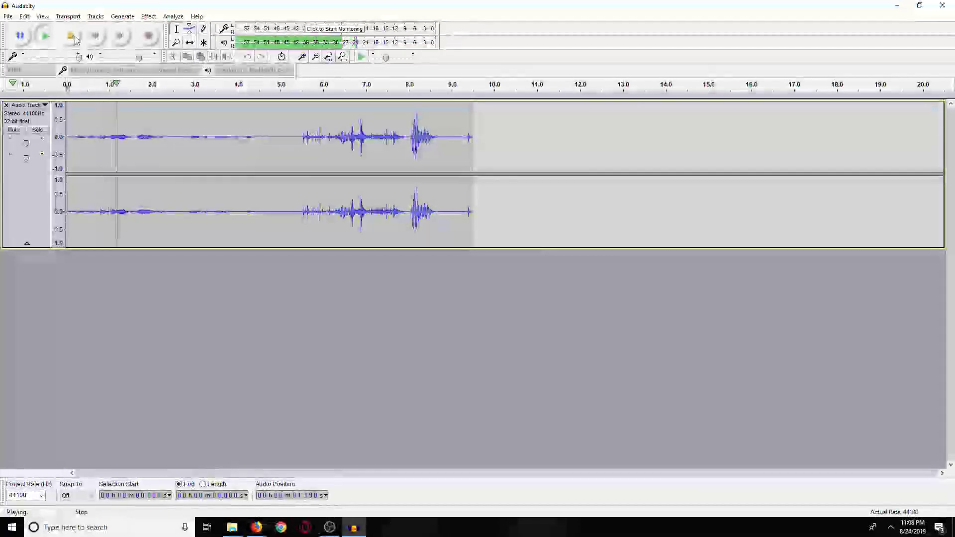
{"action": "left_click", "coordinate": [74, 38]}
- Delete everything after 2.6 s, leaving a short clip
{"action": "left_click", "coordinate": [178, 128]}
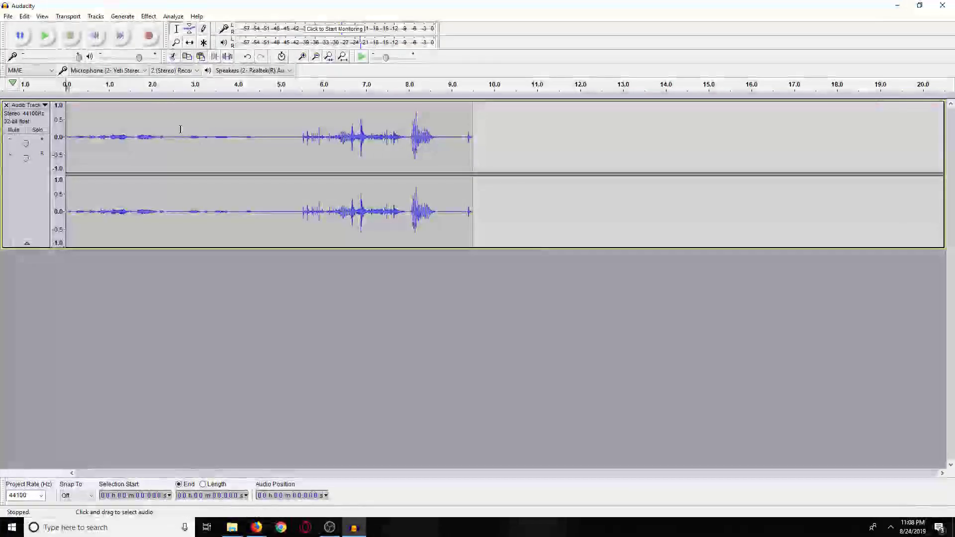
{"action": "left_click_drag", "start_coordinate": [177, 127], "coordinate": [473, 134]}
{"action": "key", "text": "Delete"}
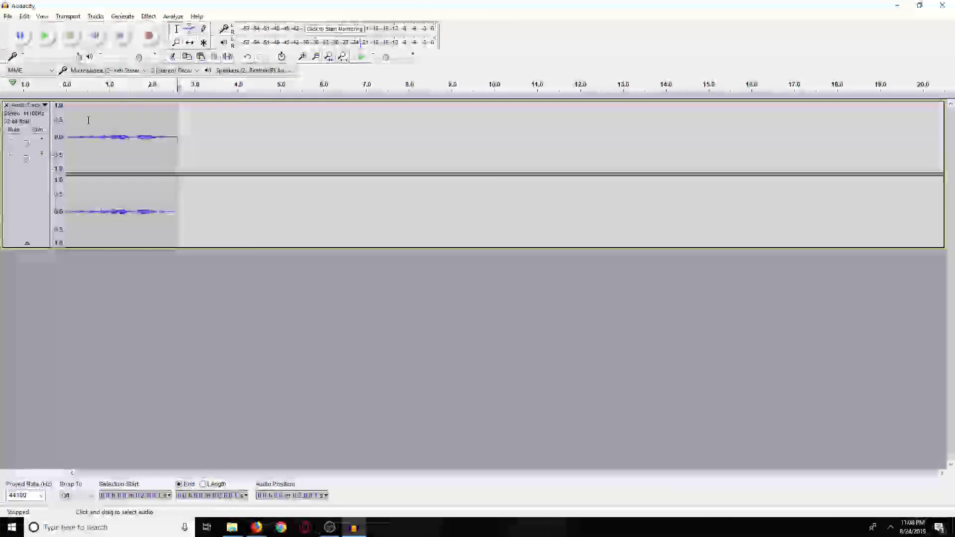
{"action": "left_click", "coordinate": [69, 116]}
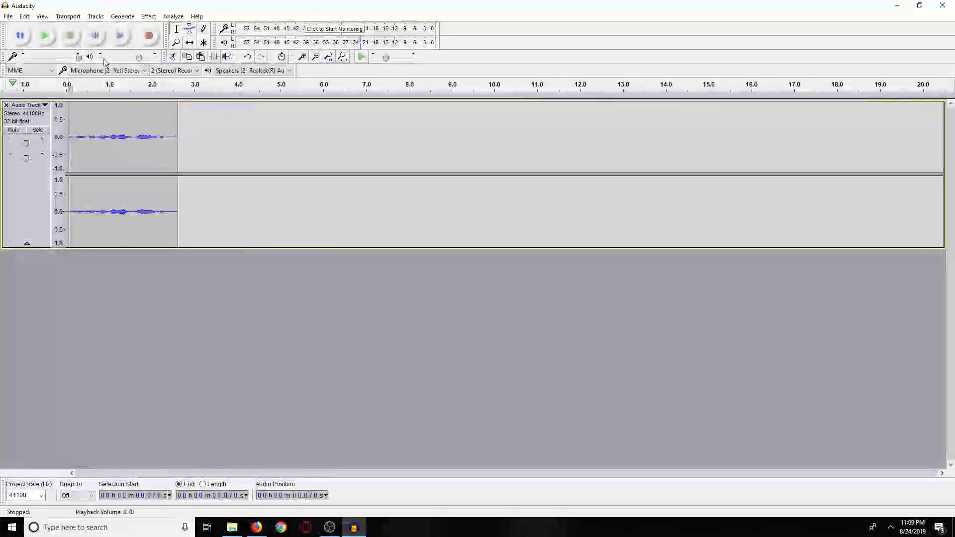
- Export the audio from Audacity, then close the untitled project without saving changes
{"action": "left_click", "coordinate": [7, 15]}
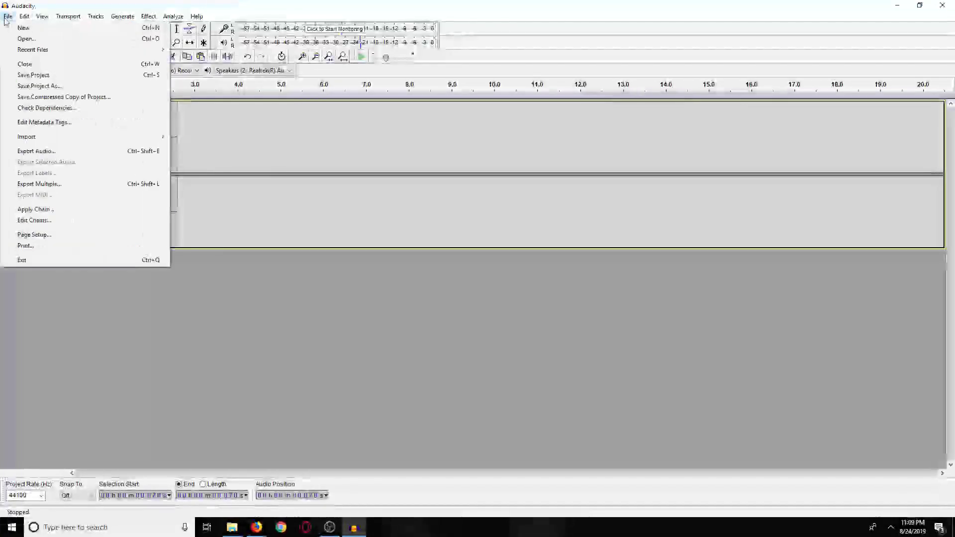
{"action": "left_click", "coordinate": [36, 151]}
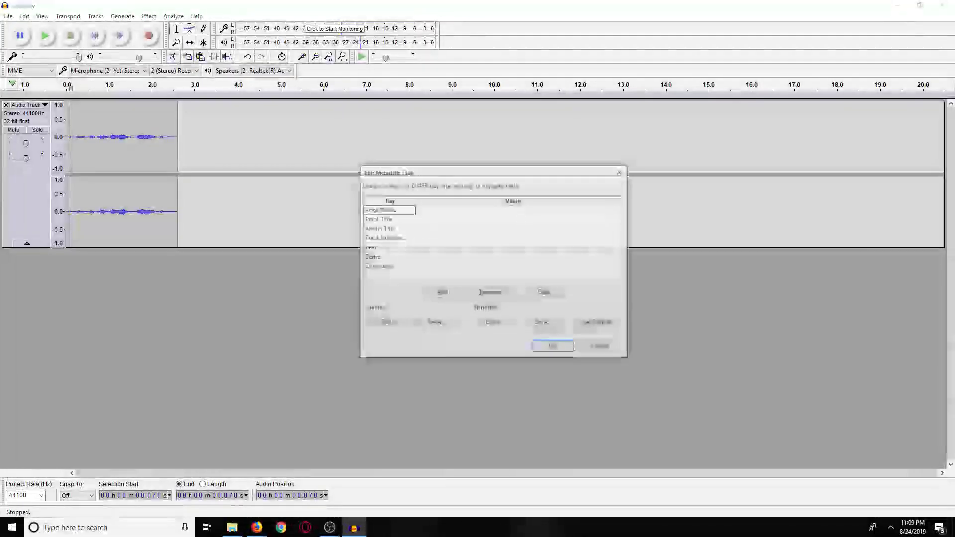
{"action": "left_click", "coordinate": [551, 347]}
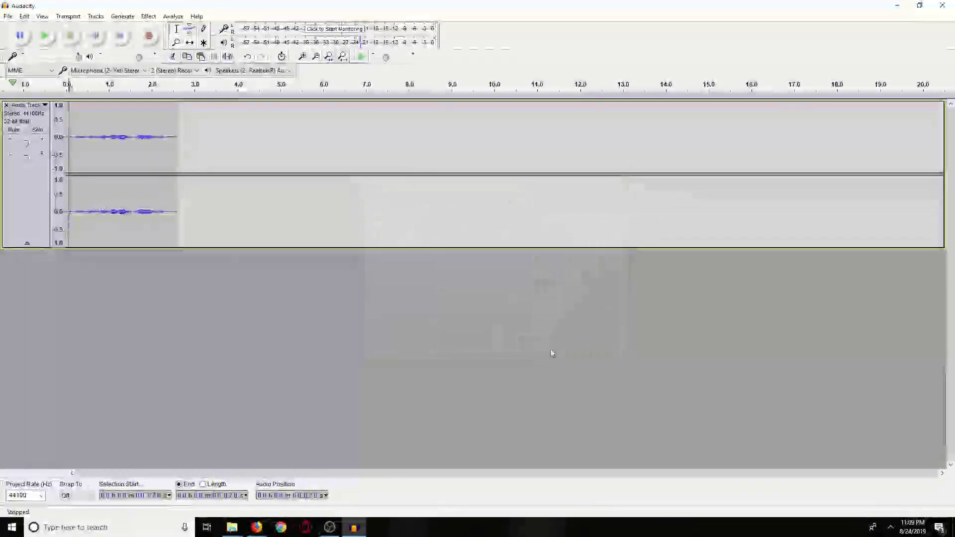
{"action": "left_click", "coordinate": [942, 5]}
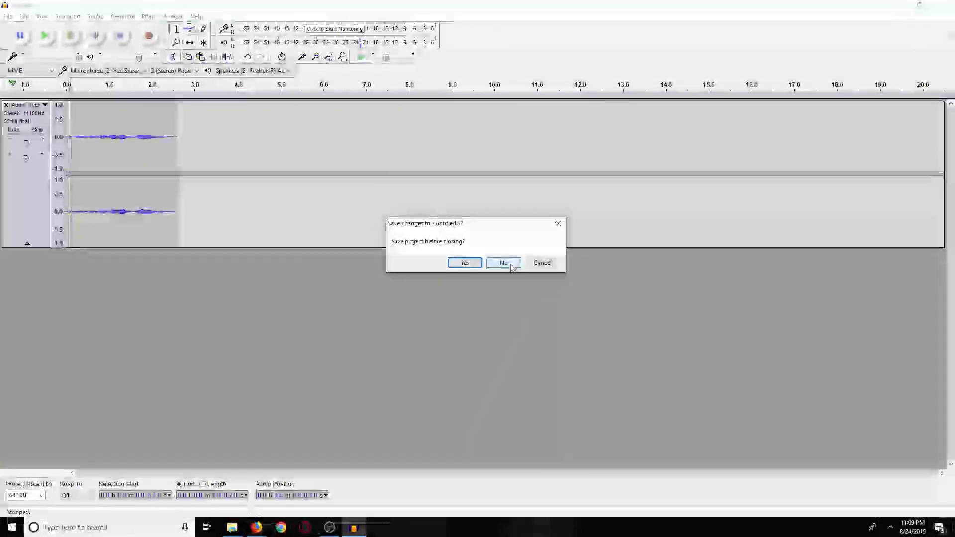
{"action": "left_click", "coordinate": [507, 262]}
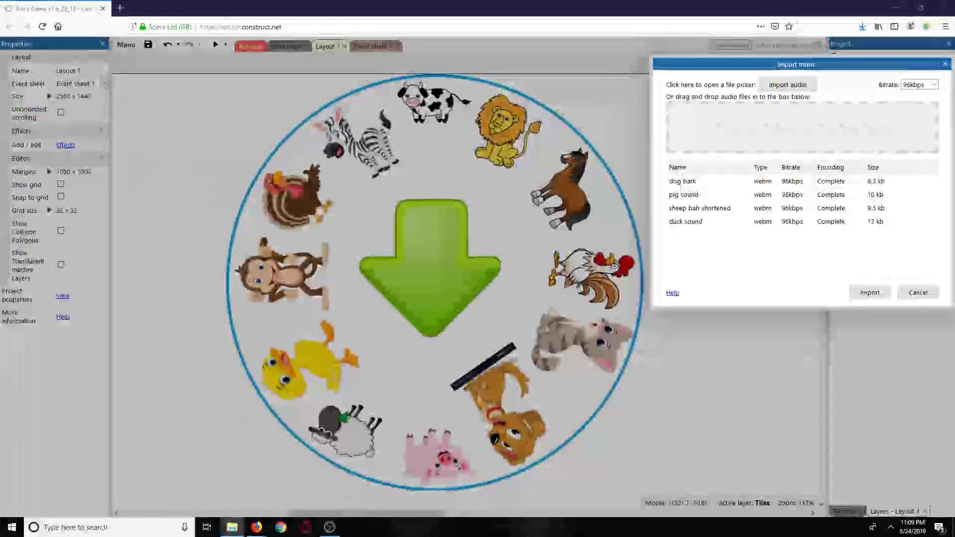
- Add the 32 kb 'monkey sounds' webm to the import list and bring back Freesound's monkey results
{"action": "left_click_drag", "start_coordinate": [819, 168], "coordinate": [820, 167]}
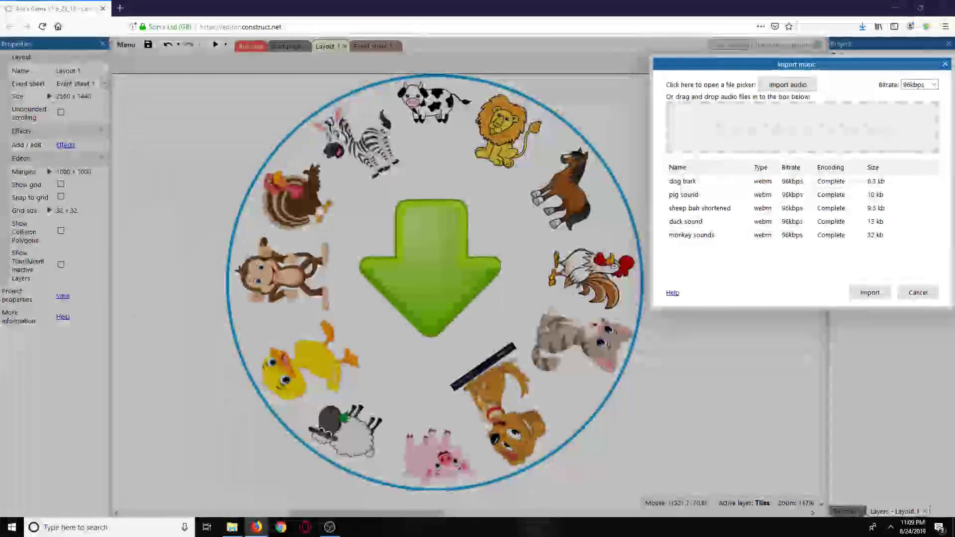
{"action": "left_click_drag", "start_coordinate": [950, 105], "coordinate": [622, 105]}
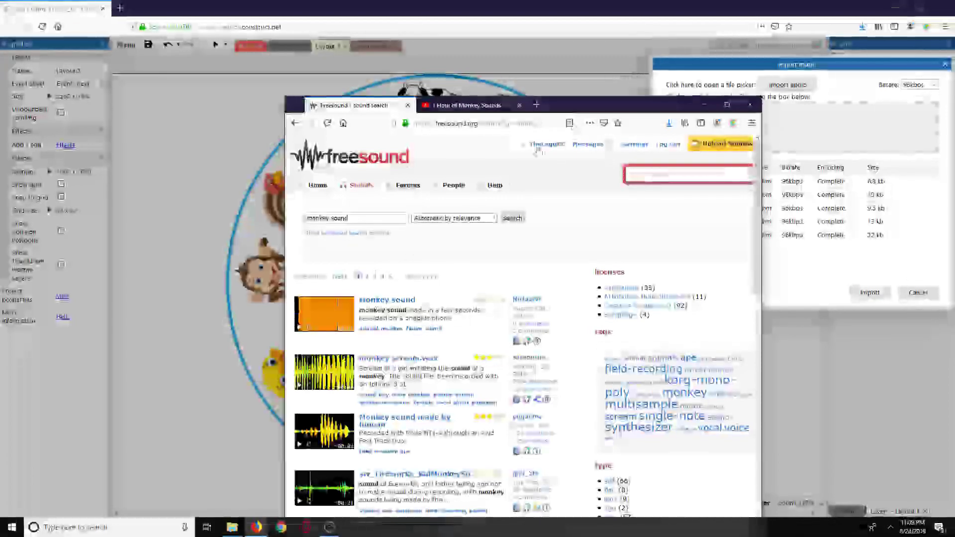
- Browse Freesound's monkey results, move the browser aside, return to Construct, and search for Audacity
{"action": "left_click", "coordinate": [806, 279]}
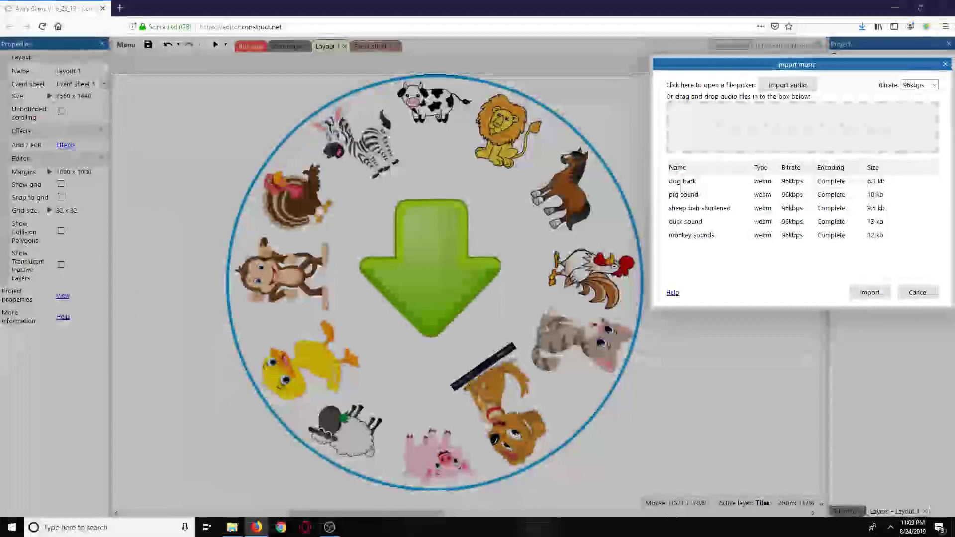
{"action": "key", "text": "alt+Tab"}
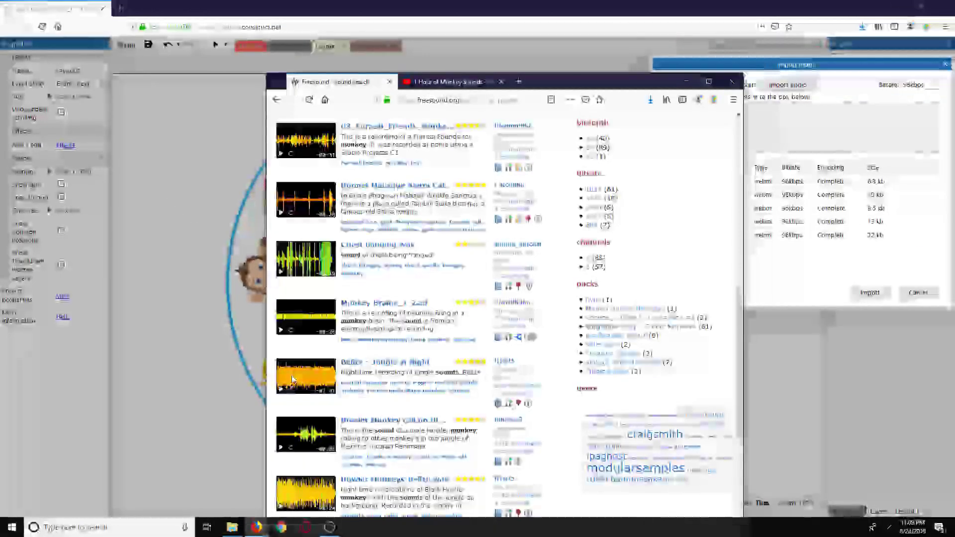
{"action": "scroll", "coordinate": [313, 349], "scroll_direction": "up", "scroll_amount": 2}
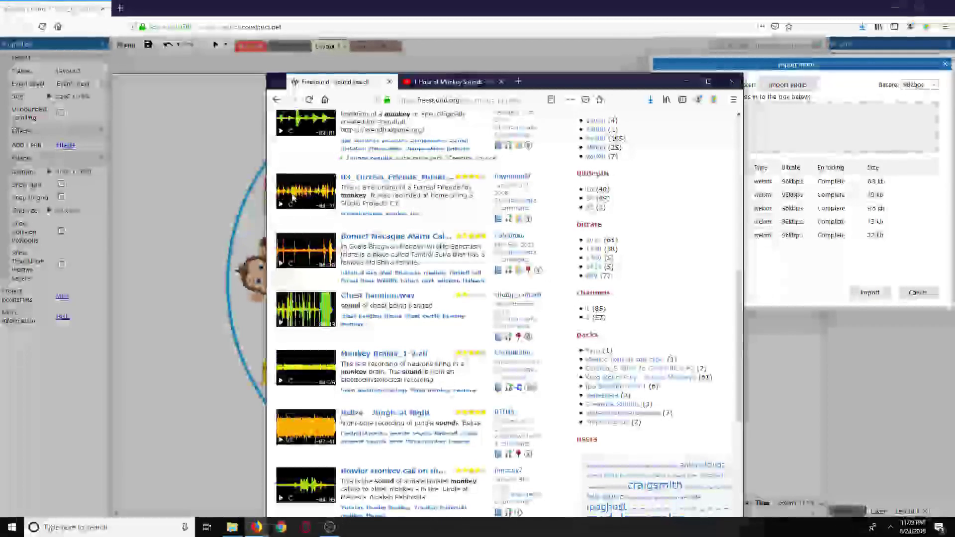
{"action": "left_click_drag", "start_coordinate": [547, 83], "coordinate": [846, 238]}
{"action": "left_click", "coordinate": [831, 238]}
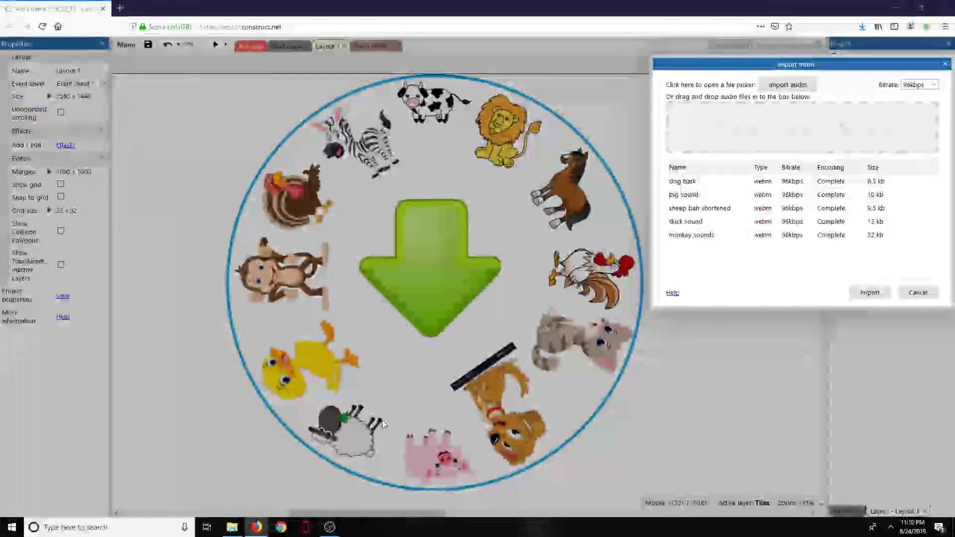
{"action": "left_click", "coordinate": [89, 534]}
- Dismiss Audacity's welcome screen and record a roughly 17-second stereo take of the animal sound
{"action": "key", "text": "Escape"}
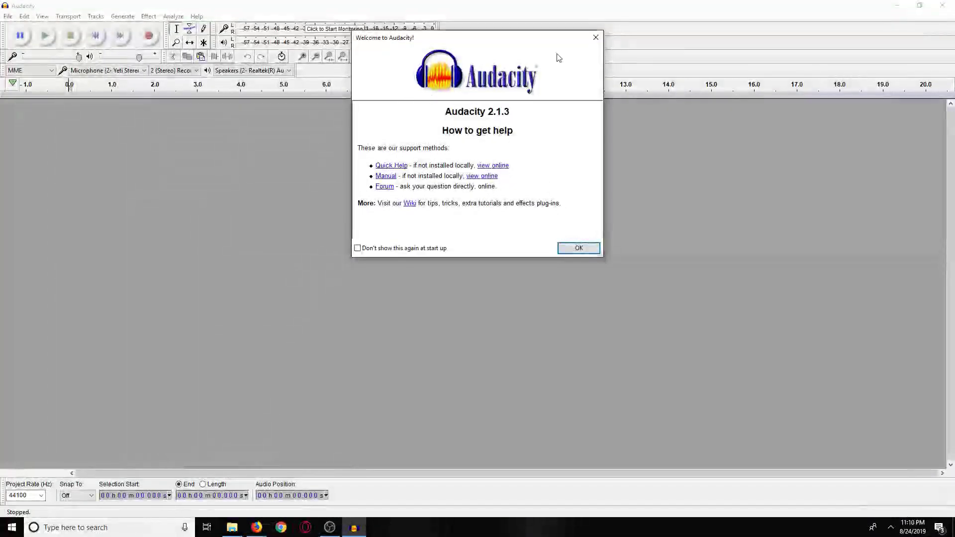
{"action": "left_click", "coordinate": [595, 38]}
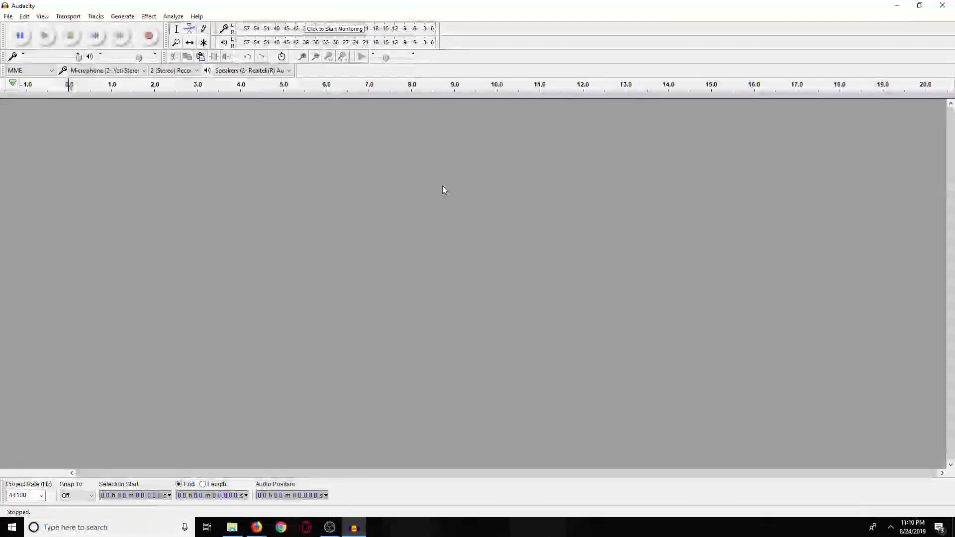
{"action": "left_click", "coordinate": [149, 36]}
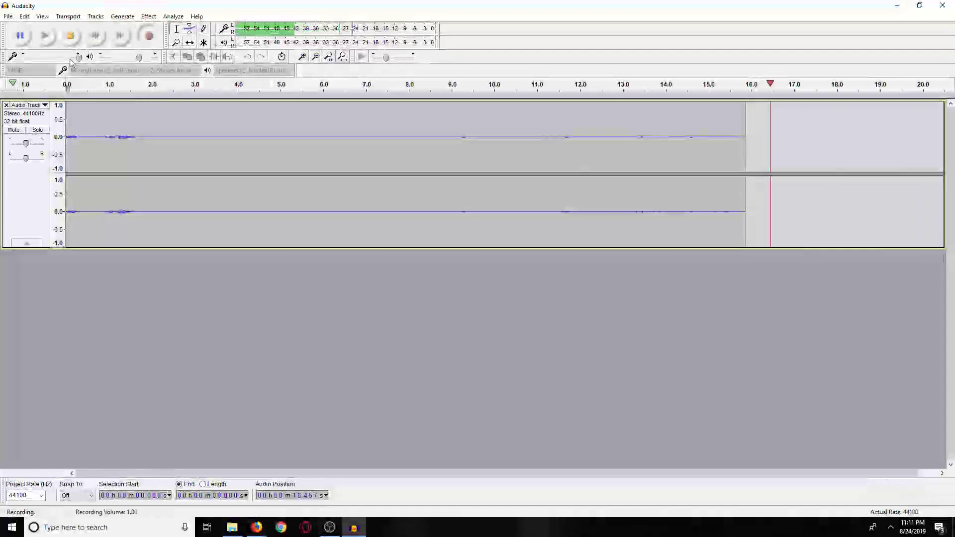
{"action": "key", "text": "space"}
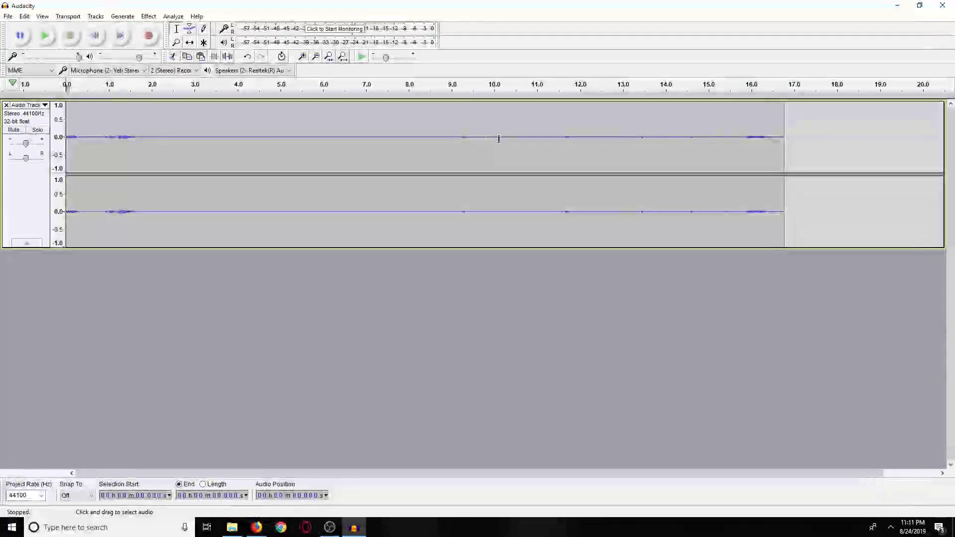
{"action": "double_click", "coordinate": [169, 127]}
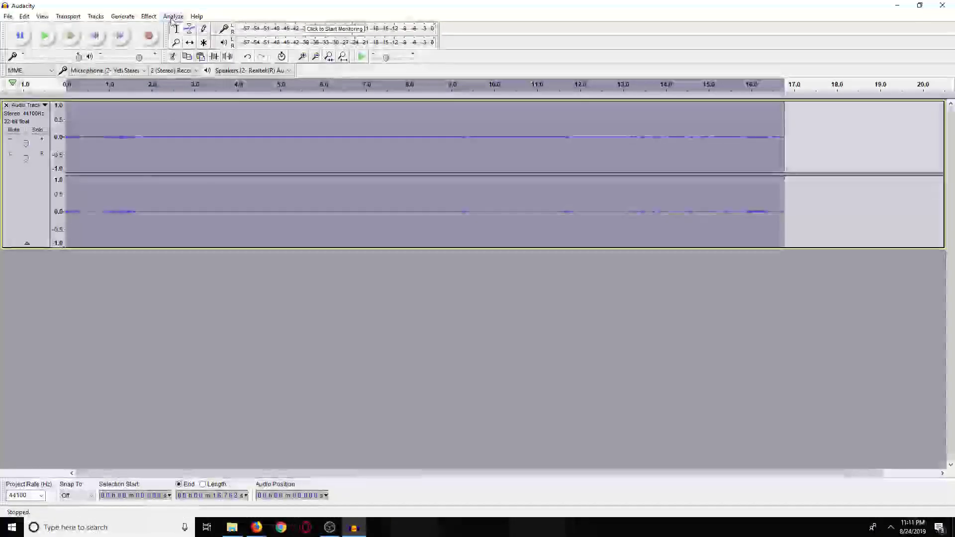
{"action": "left_click", "coordinate": [149, 16]}
{"action": "left_click", "coordinate": [173, 57]}
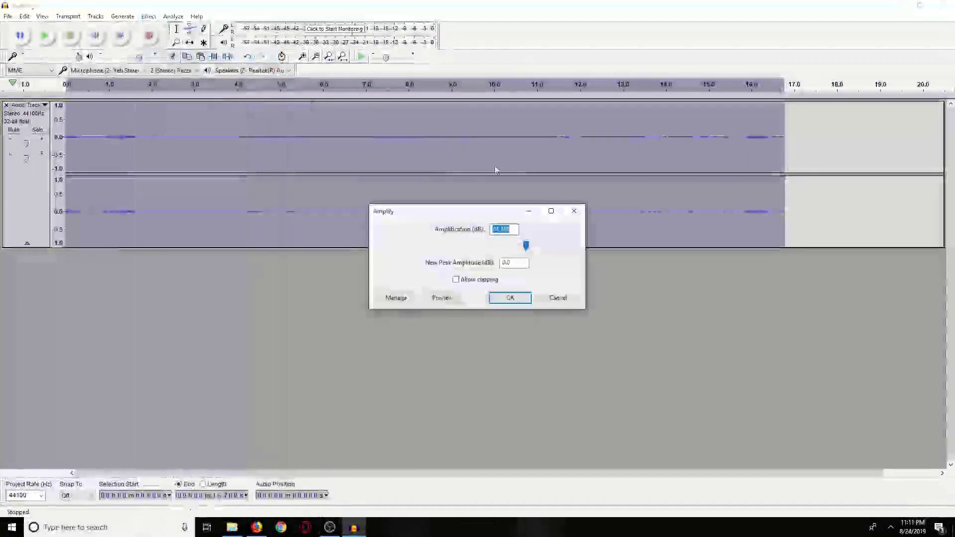
{"action": "type", "text": "10"}
{"action": "key", "text": "Return"}
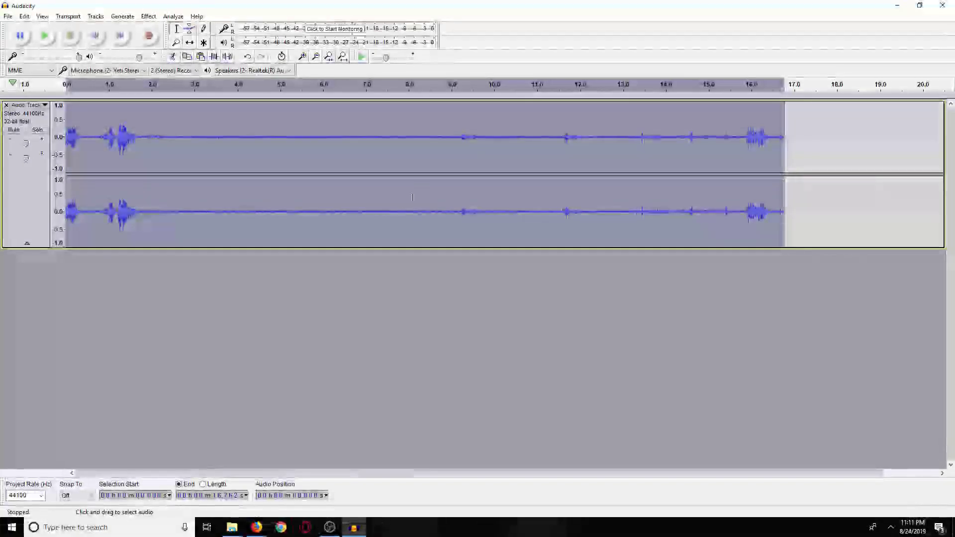
{"action": "left_click", "coordinate": [436, 194]}
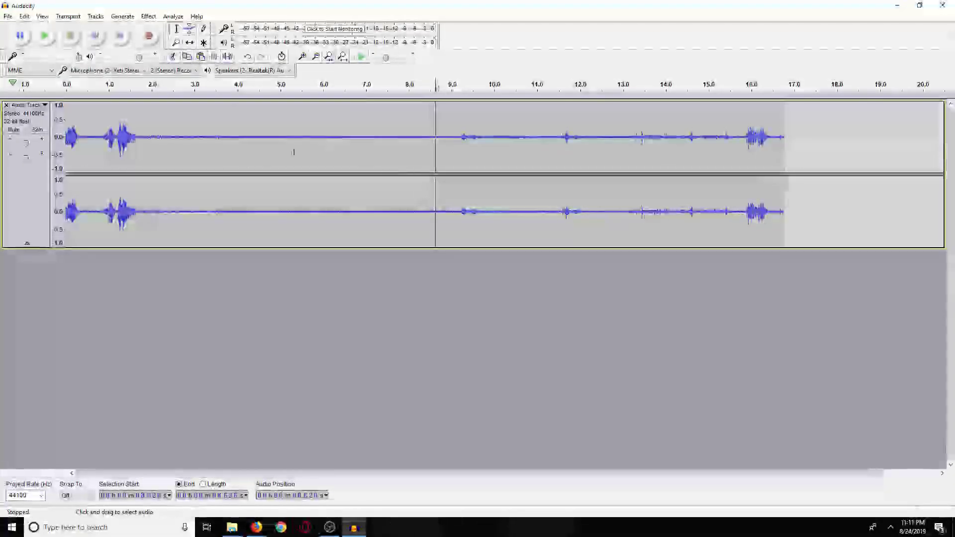
{"action": "left_click", "coordinate": [45, 37]}
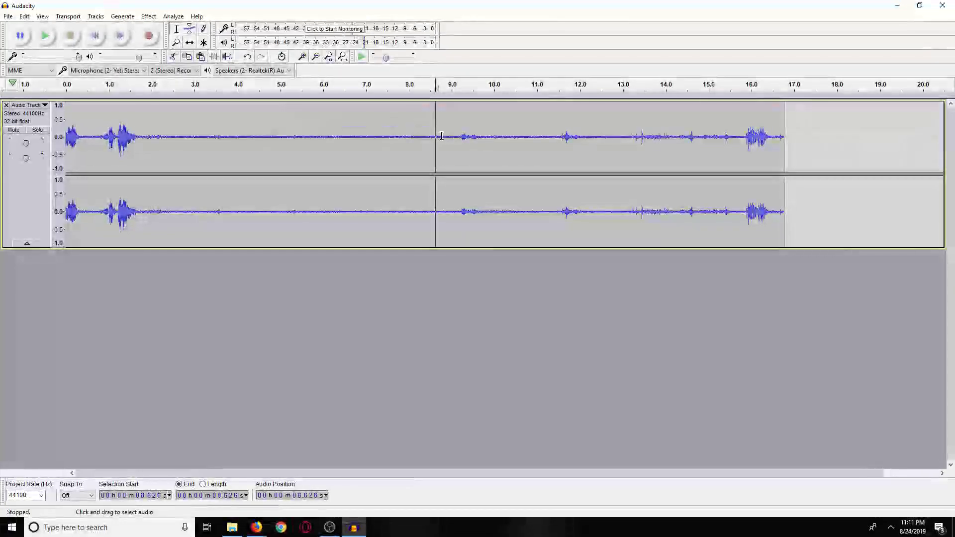
{"action": "left_click_drag", "start_coordinate": [447, 139], "coordinate": [3, 162]}
{"action": "key", "text": "Delete"}
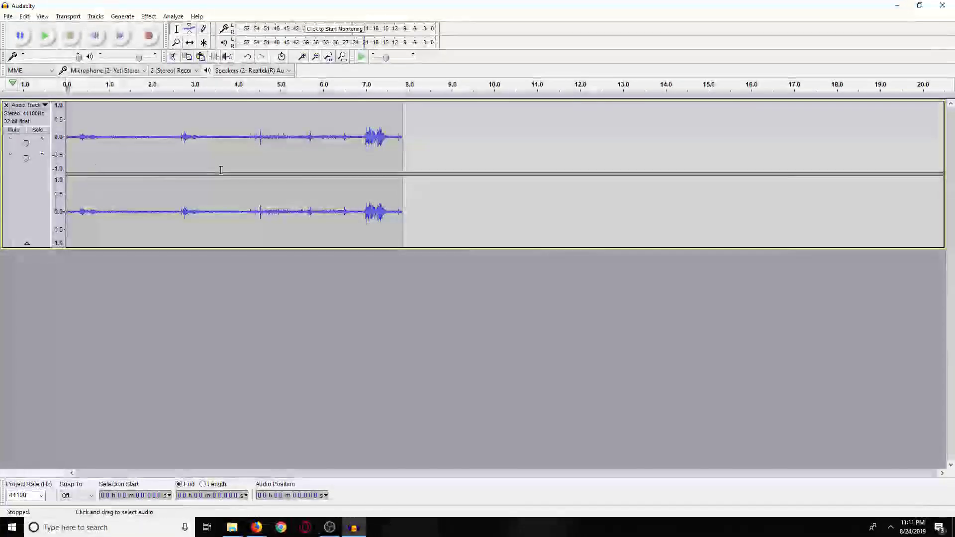
{"action": "left_click", "coordinate": [45, 36]}
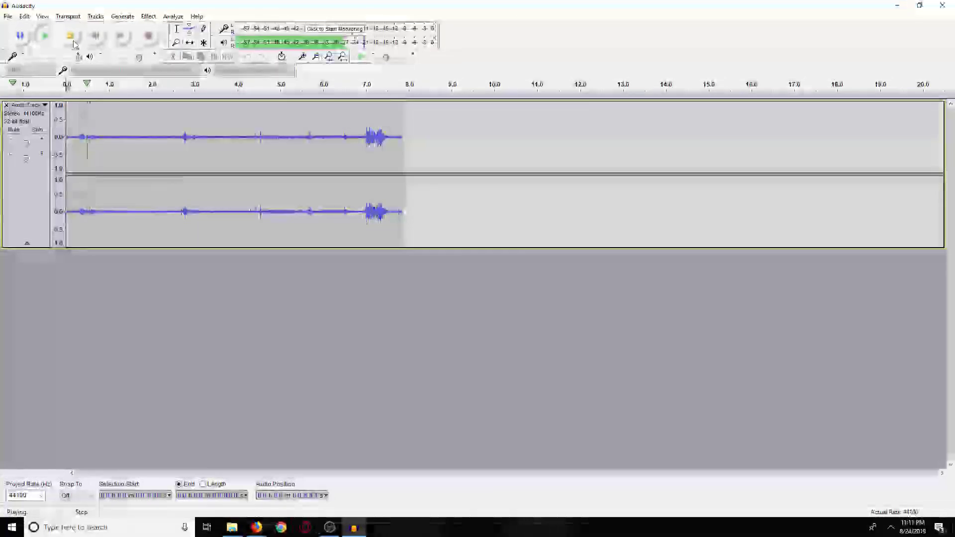
{"action": "left_click", "coordinate": [76, 40]}
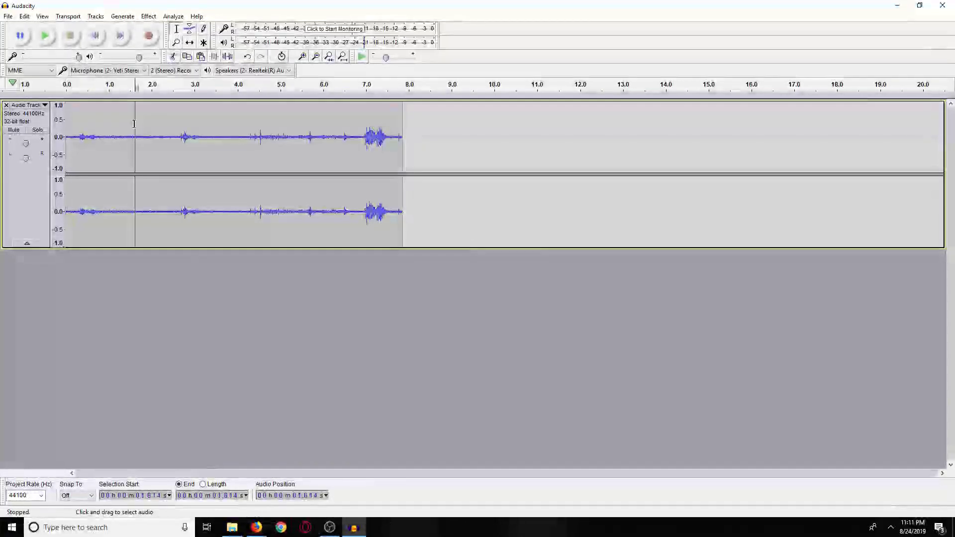
{"action": "left_click_drag", "start_coordinate": [135, 107], "coordinate": [565, 149]}
{"action": "key", "text": "Delete"}
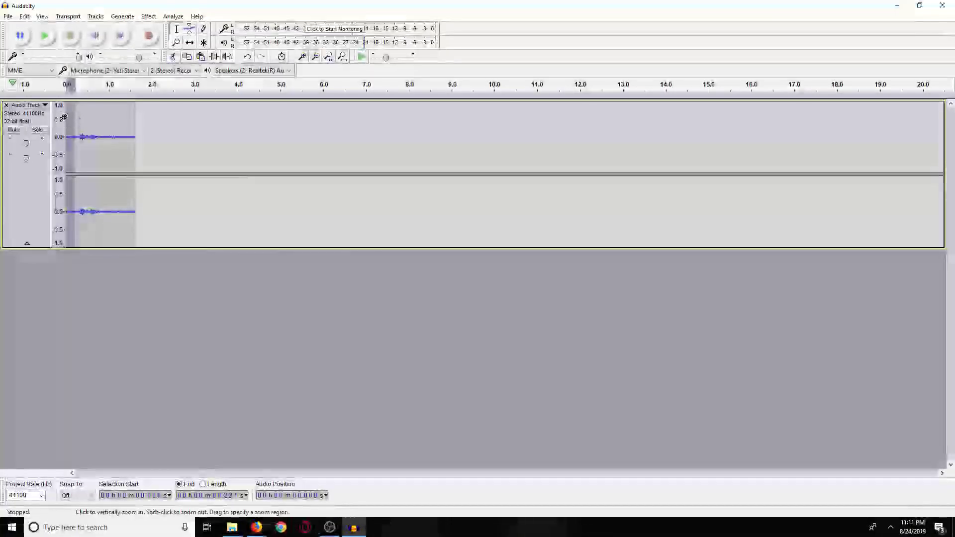
{"action": "left_click", "coordinate": [57, 119]}
{"action": "left_click_drag", "start_coordinate": [64, 124], "coordinate": [74, 124]}
{"action": "key", "text": "ctrl+z"}
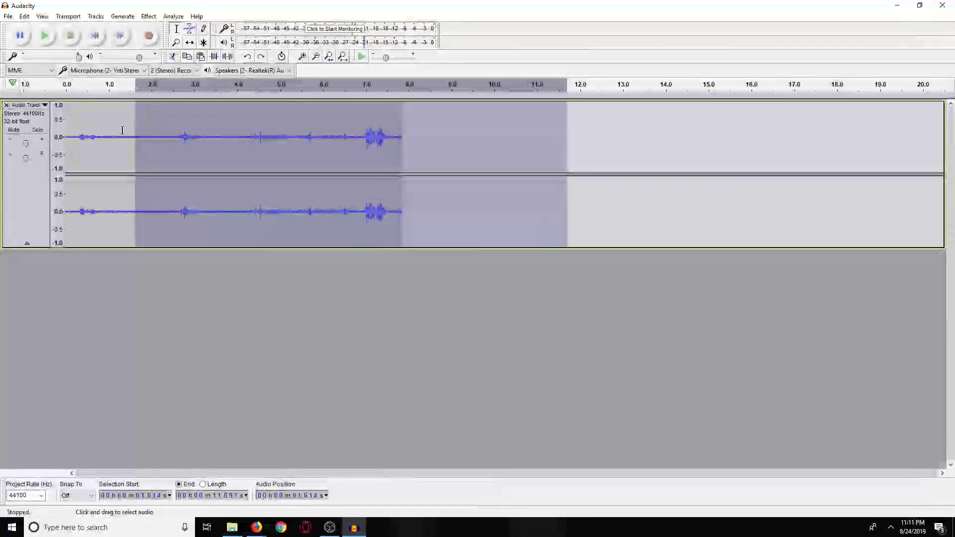
{"action": "key", "text": "Delete"}
{"action": "left_click", "coordinate": [68, 130]}
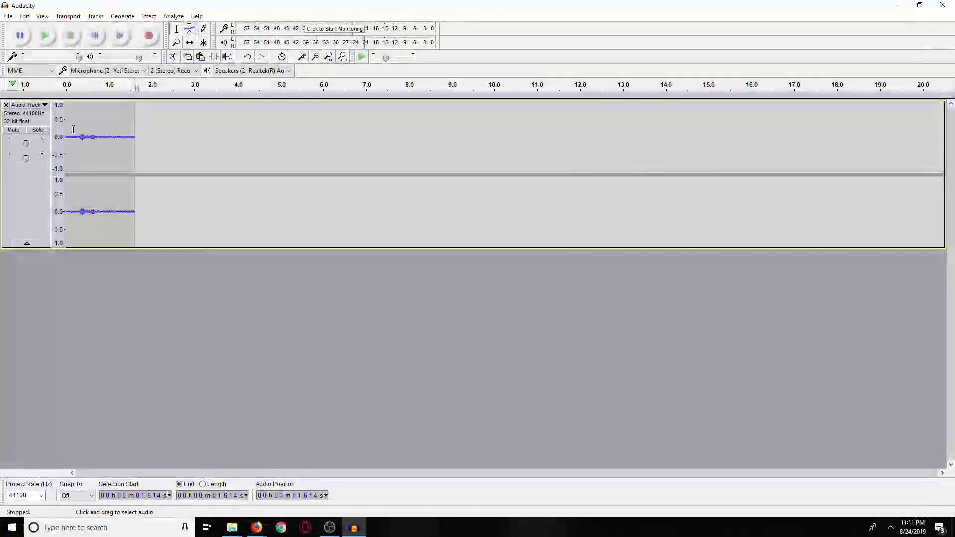
{"action": "left_click", "coordinate": [45, 40]}
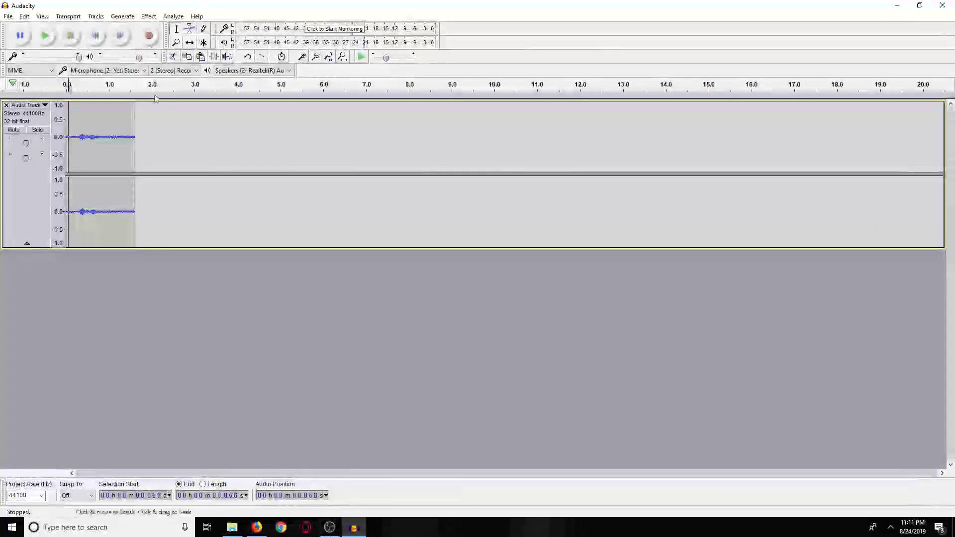
{"action": "left_click", "coordinate": [43, 40]}
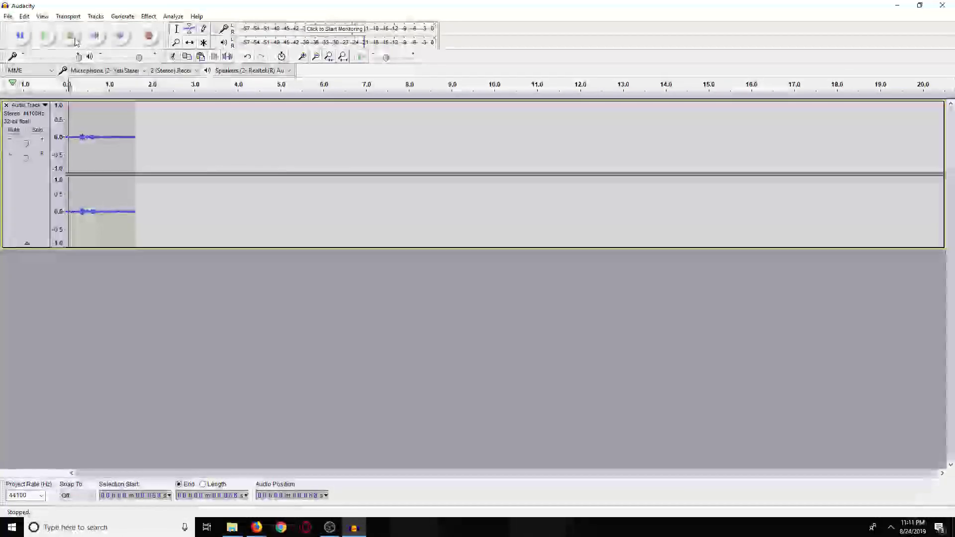
{"action": "key", "text": "ctrl+z"}
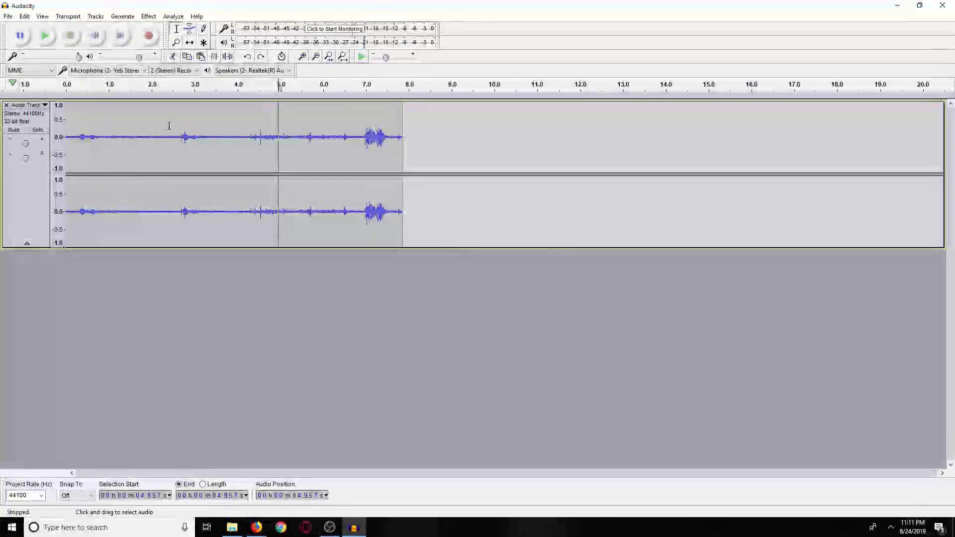
{"action": "left_click", "coordinate": [141, 111]}
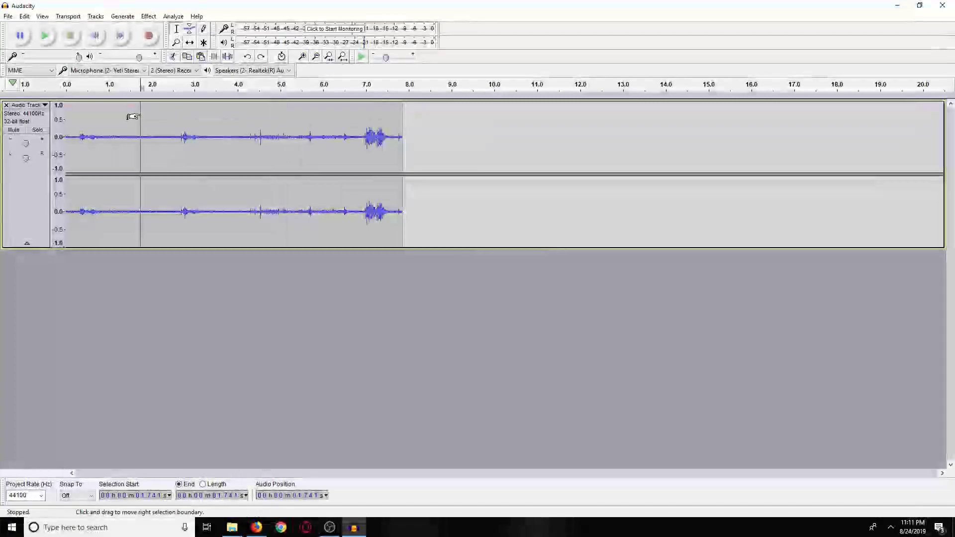
{"action": "left_click", "coordinate": [71, 35]}
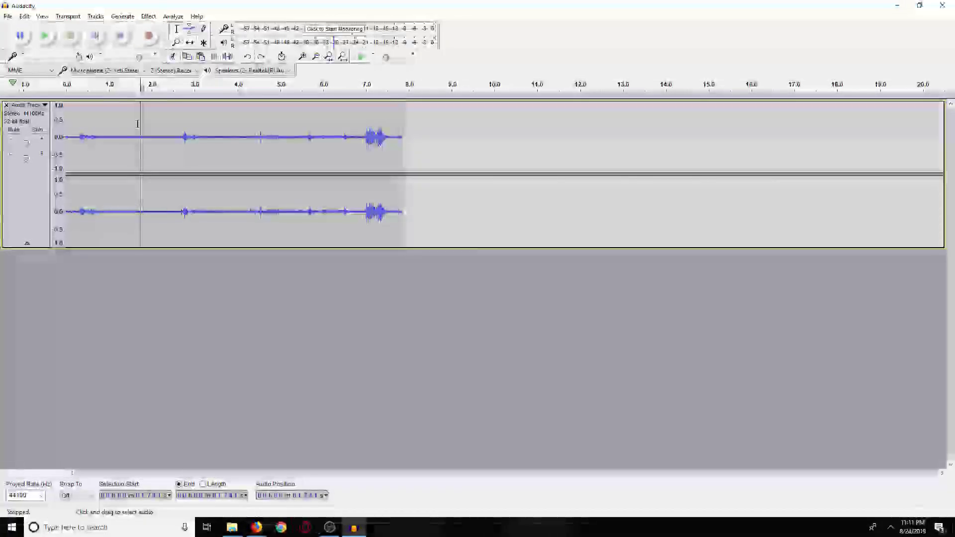
{"action": "left_click_drag", "start_coordinate": [123, 128], "coordinate": [142, 127]}
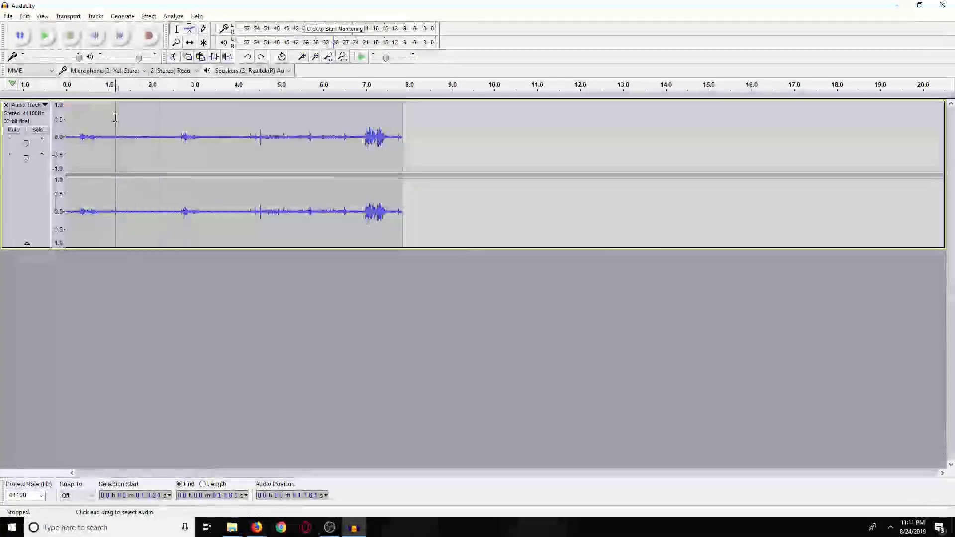
{"action": "left_click", "coordinate": [45, 35]}
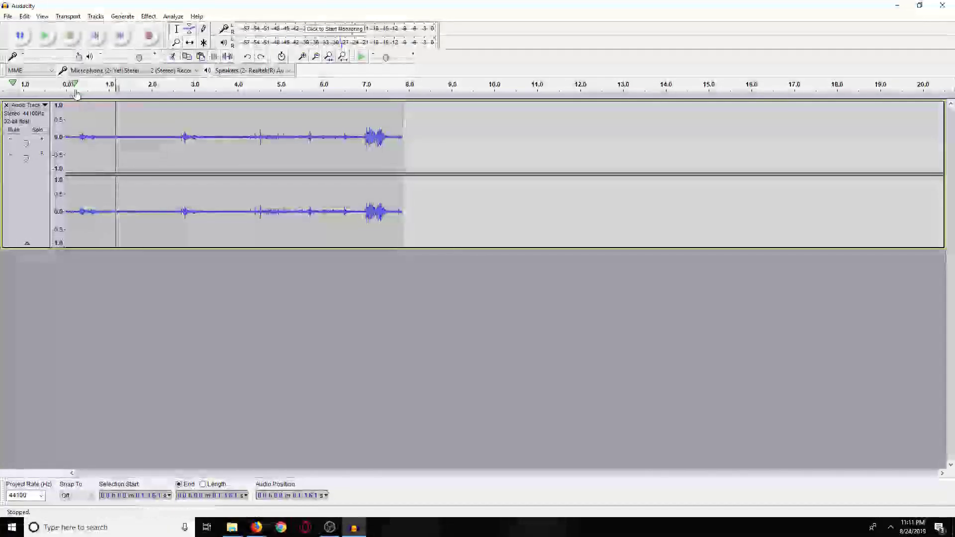
{"action": "left_click", "coordinate": [99, 84]}
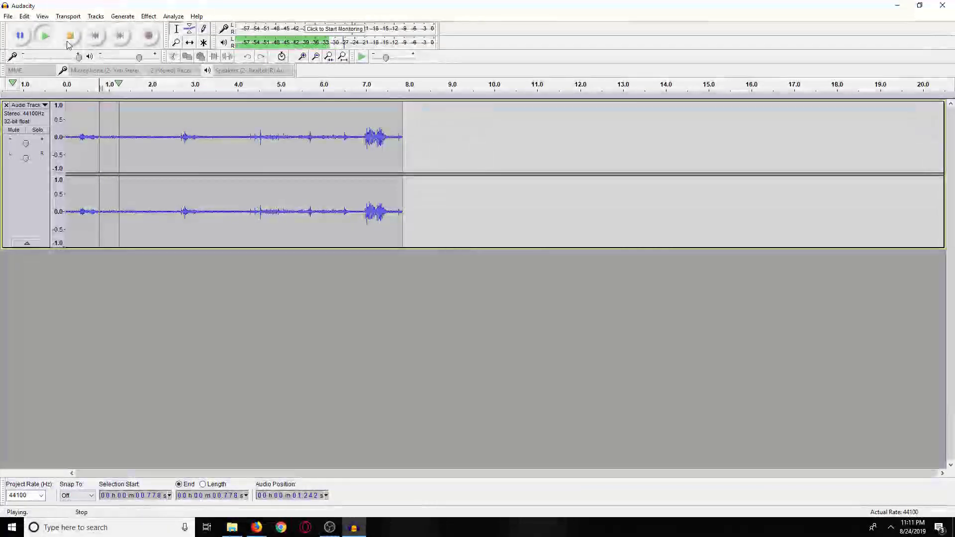
{"action": "left_click", "coordinate": [67, 40]}
{"action": "left_click", "coordinate": [122, 123]}
- Take a noise profile from the quiet 1.31–2.40 s stretch and apply Noise Reduction to the whole clip
{"action": "left_click_drag", "start_coordinate": [122, 122], "coordinate": [168, 122]}
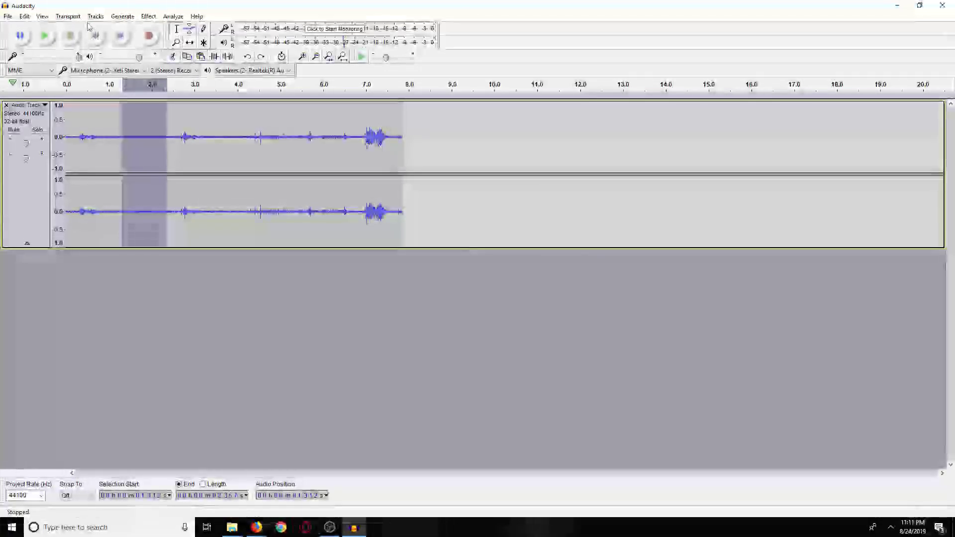
{"action": "left_click", "coordinate": [148, 17]}
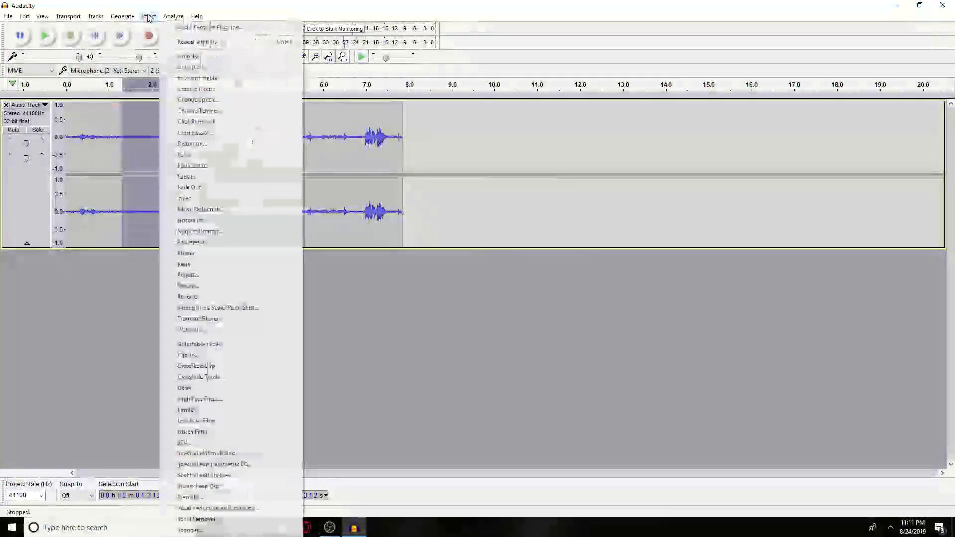
{"action": "left_click", "coordinate": [229, 212]}
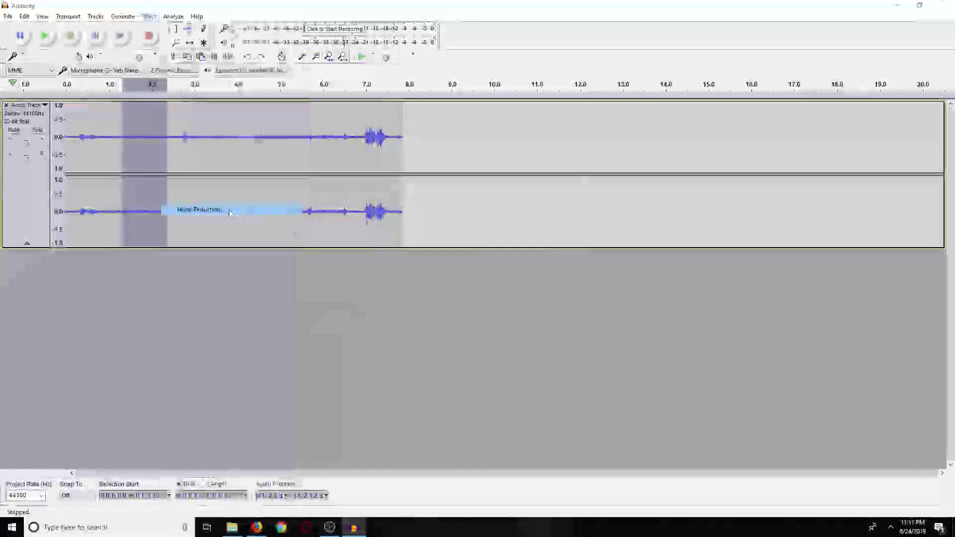
{"action": "left_click", "coordinate": [446, 199]}
{"action": "key", "text": "ctrl+a"}
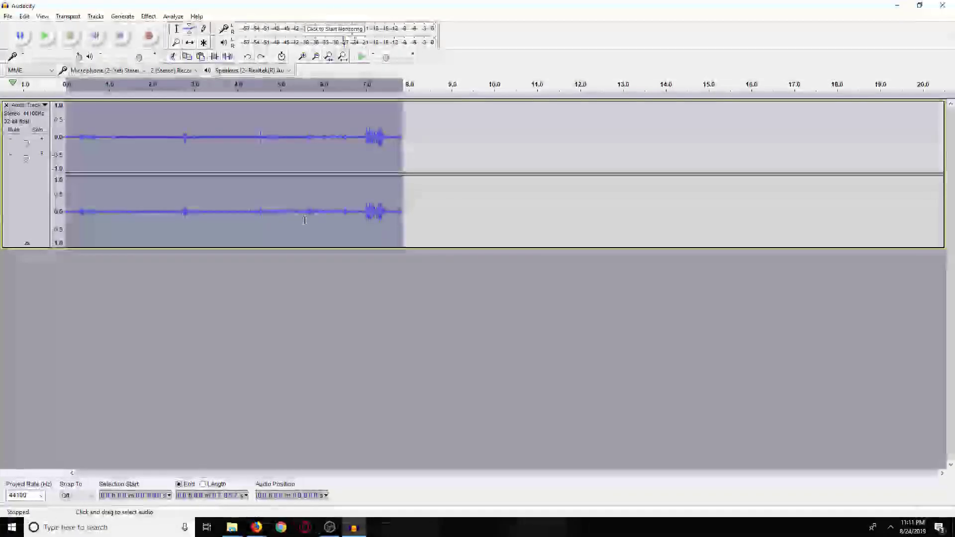
{"action": "left_click", "coordinate": [148, 16]}
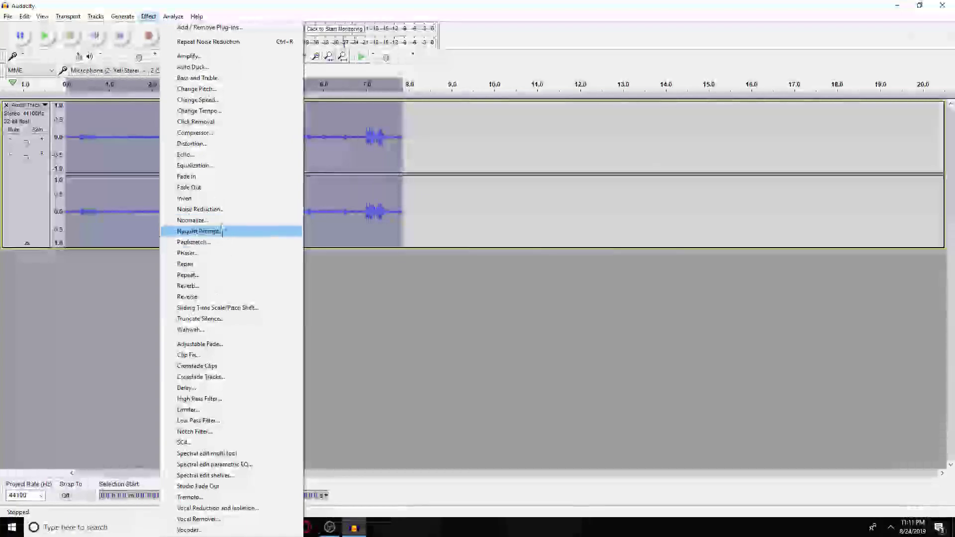
{"action": "left_click", "coordinate": [219, 209]}
{"action": "left_click", "coordinate": [508, 346]}
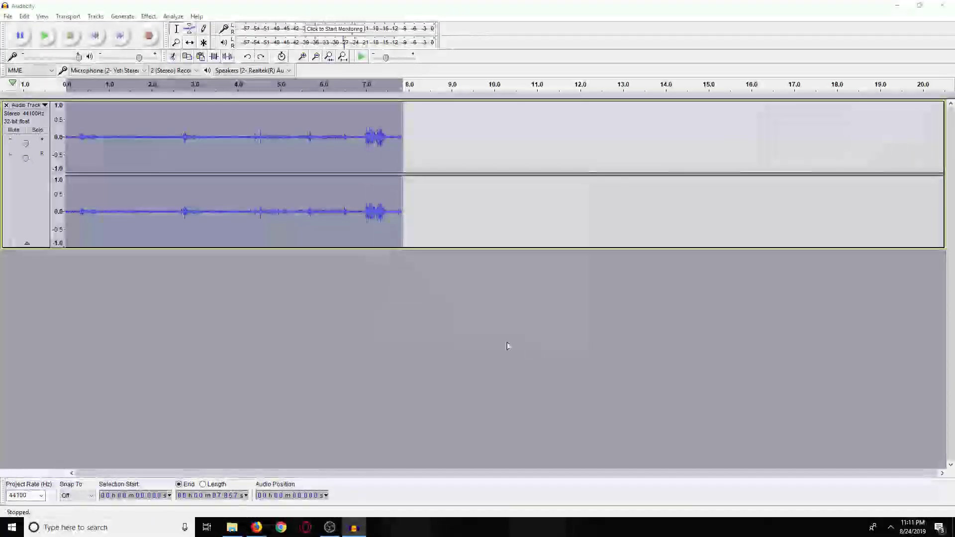
{"action": "left_click", "coordinate": [150, 160]}
{"action": "left_click", "coordinate": [47, 37]}
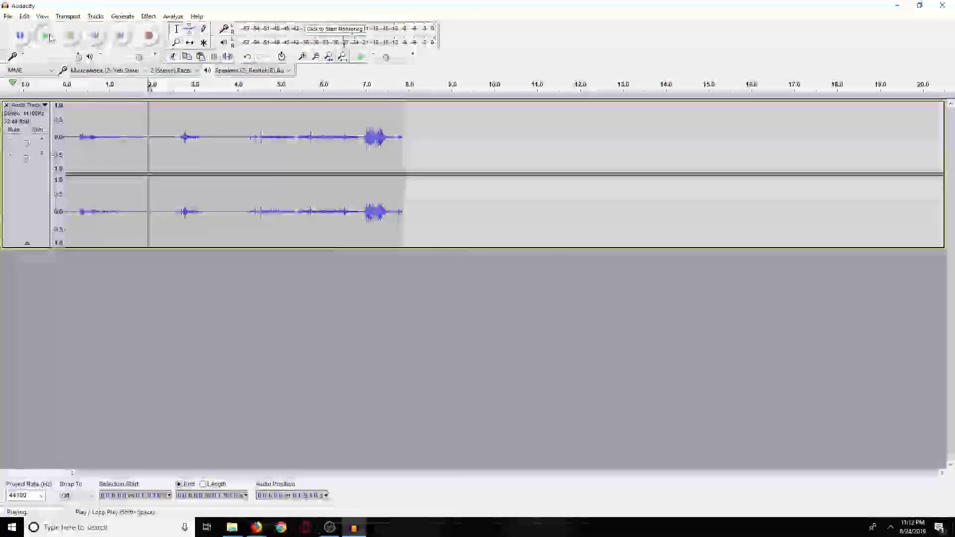
{"action": "left_click", "coordinate": [72, 38]}
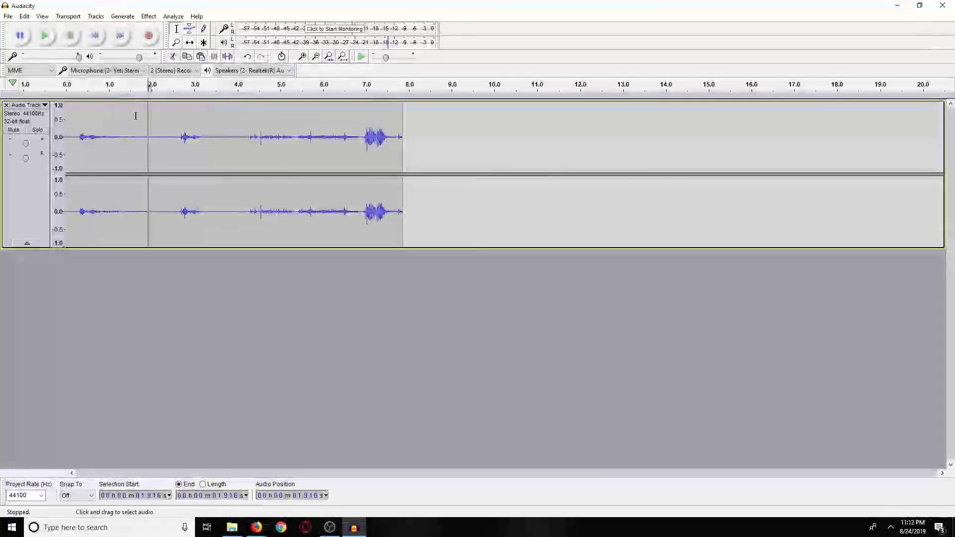
- Apply Noise Reduction to the whole clip again using a new profile from the 1.7–2.3 s stretch
{"action": "left_click_drag", "start_coordinate": [141, 118], "coordinate": [150, 125]}
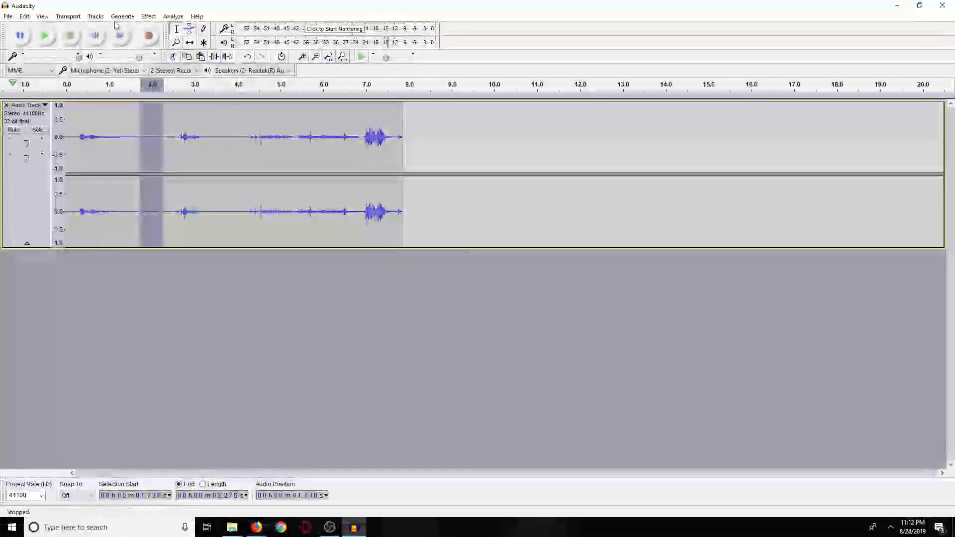
{"action": "left_click", "coordinate": [148, 16]}
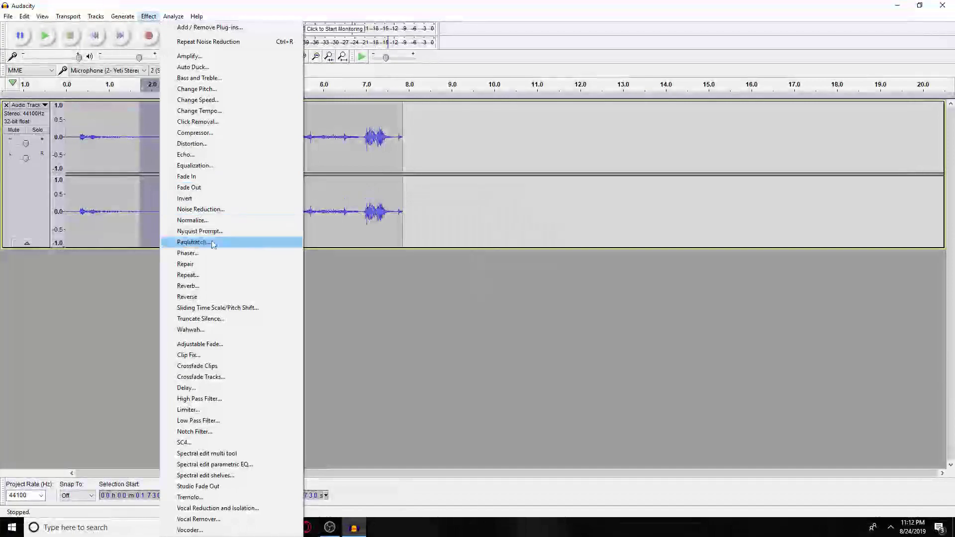
{"action": "left_click", "coordinate": [227, 180]}
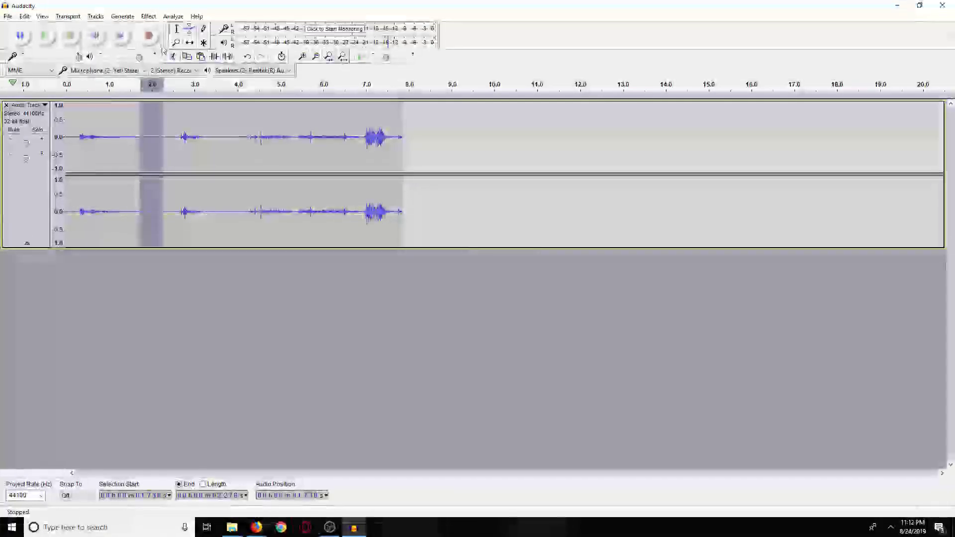
{"action": "left_click", "coordinate": [146, 18]}
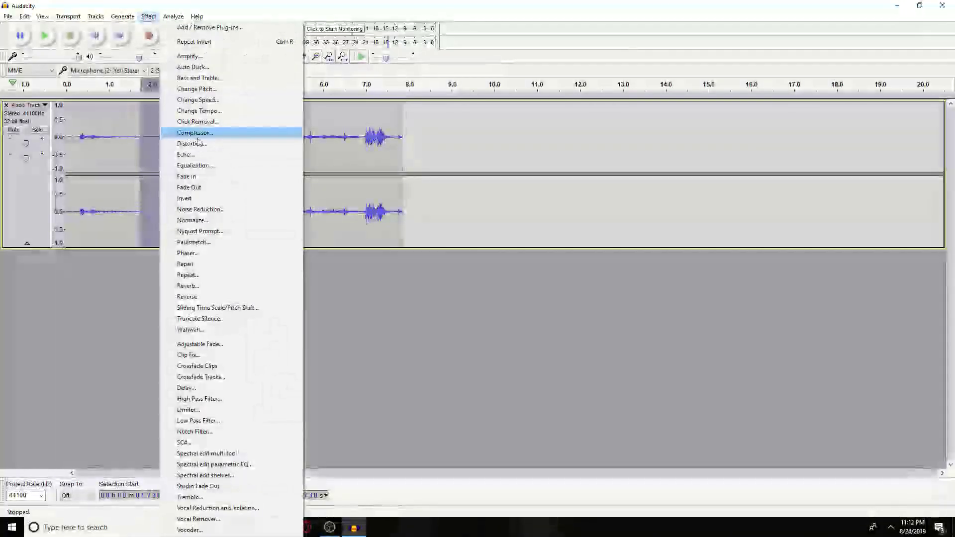
{"action": "left_click", "coordinate": [228, 209]}
{"action": "left_click", "coordinate": [465, 213]}
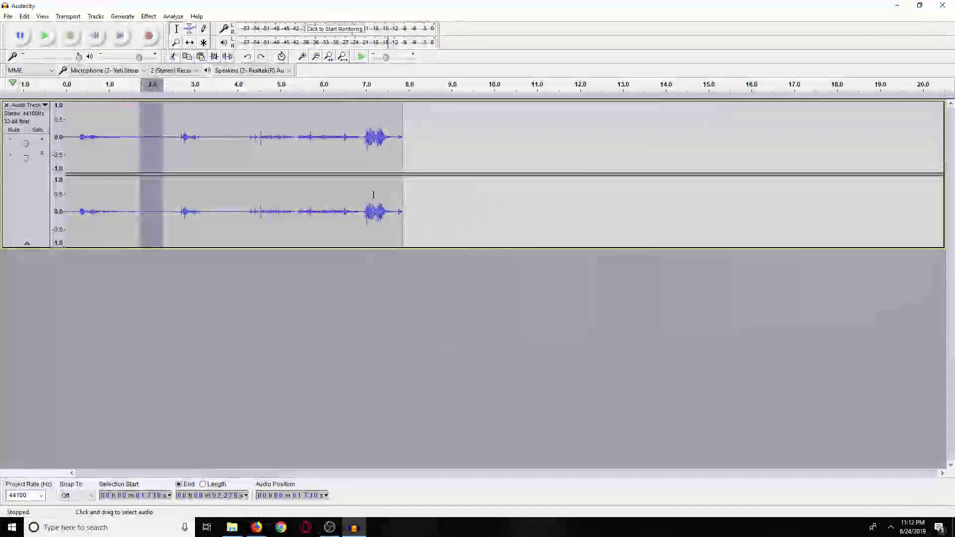
{"action": "key", "text": "ctrl+a"}
{"action": "left_click", "coordinate": [149, 16]}
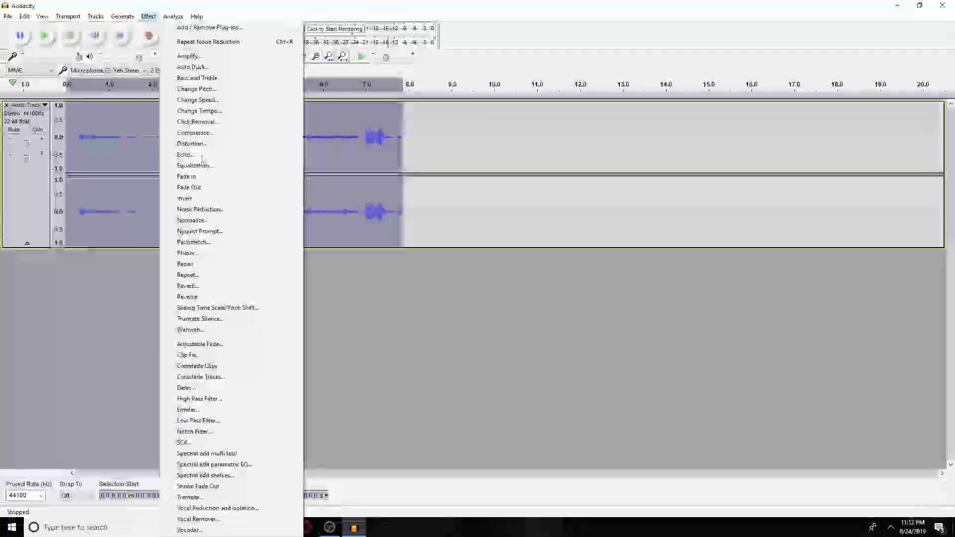
{"action": "left_click", "coordinate": [228, 208]}
{"action": "left_click", "coordinate": [507, 345]}
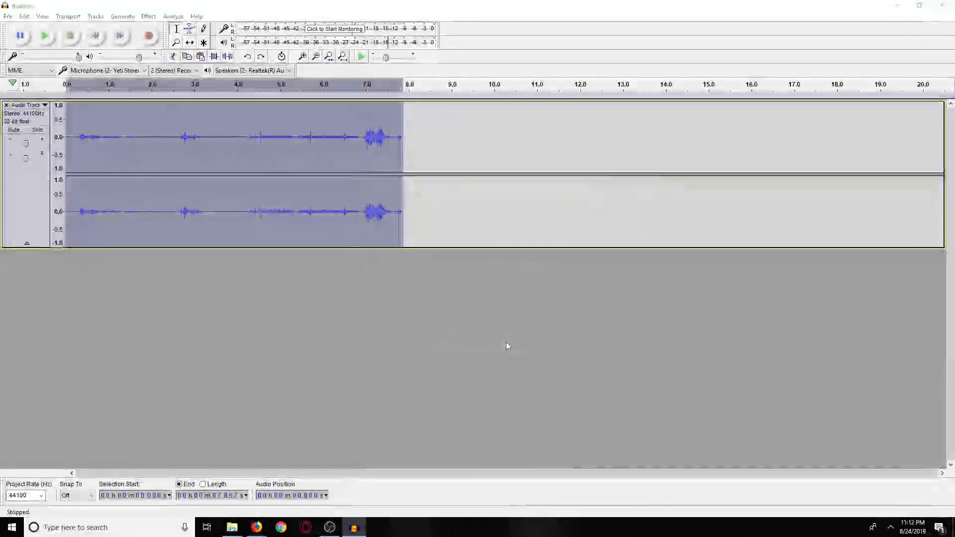
{"action": "left_click", "coordinate": [266, 213]}
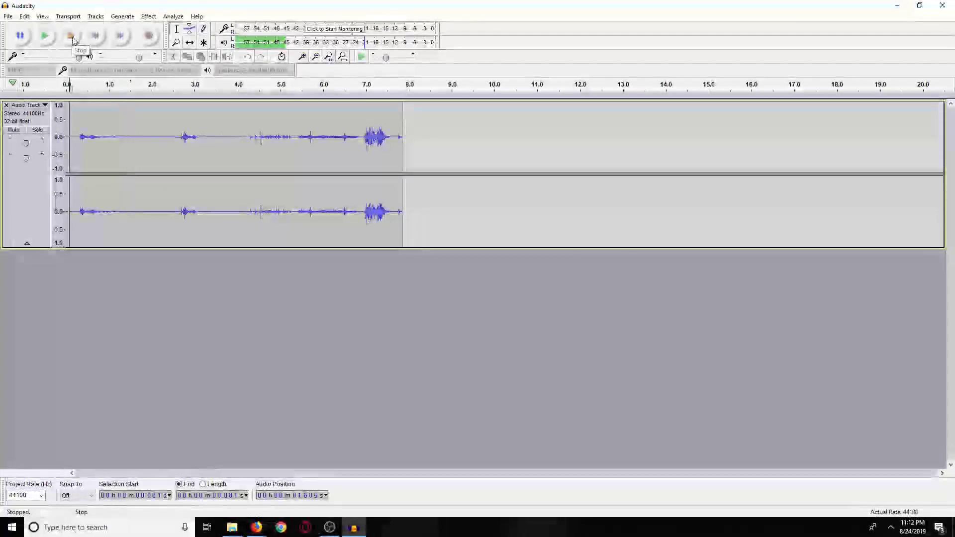
- Delete the audio after about 1.7 s, then after 1.3 s, playing back to check the result
{"action": "left_click_drag", "start_coordinate": [139, 134], "coordinate": [453, 150]}
{"action": "key", "text": "Delete"}
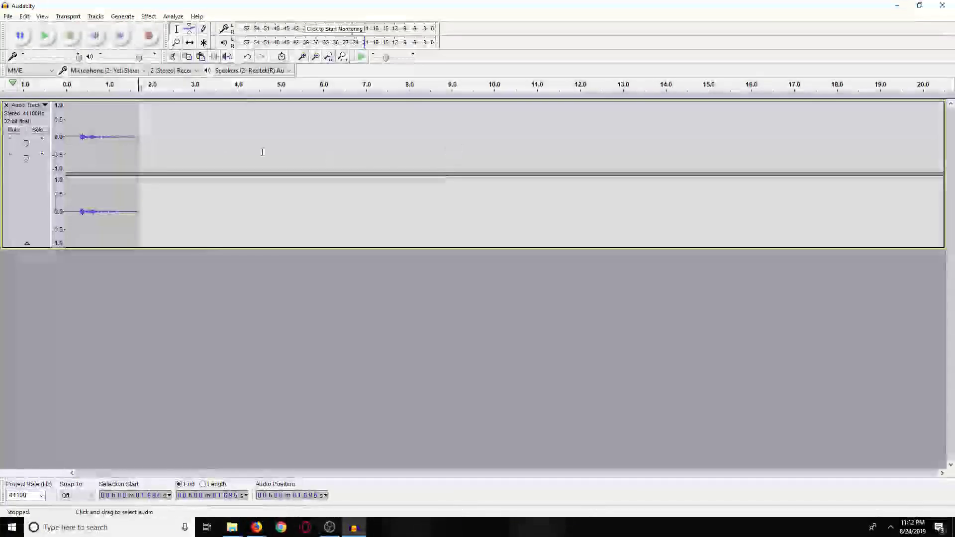
{"action": "key", "text": "Home"}
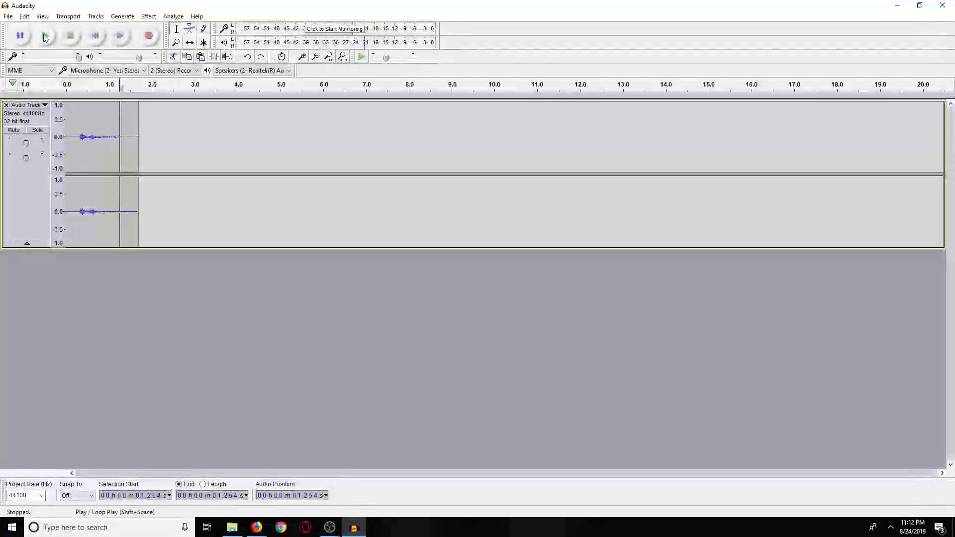
{"action": "left_click", "coordinate": [45, 38]}
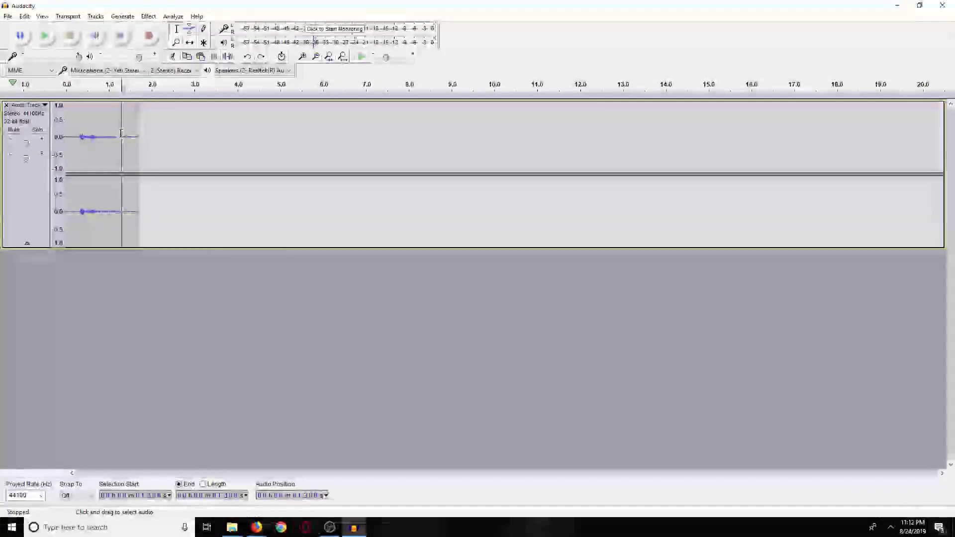
{"action": "left_click_drag", "start_coordinate": [123, 137], "coordinate": [196, 139]}
{"action": "key", "text": "Delete"}
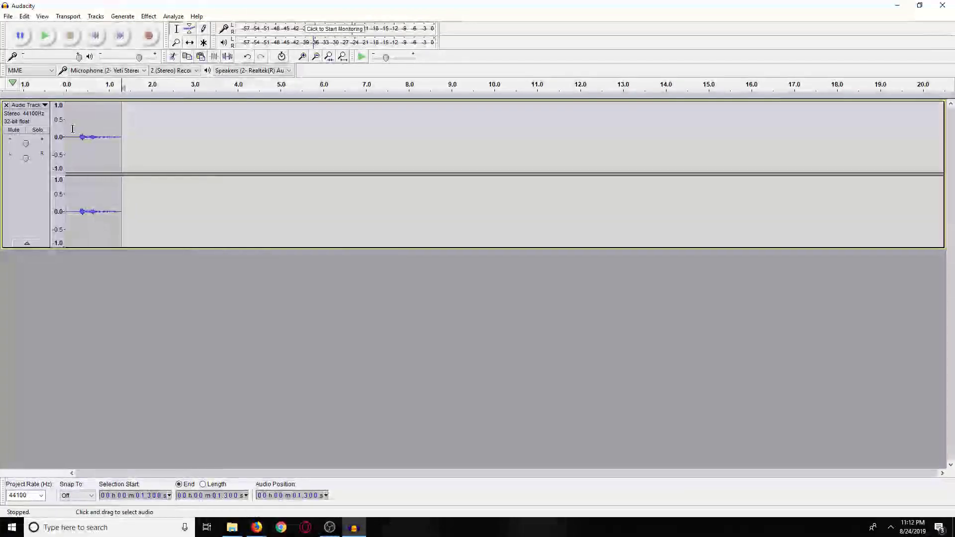
{"action": "left_click", "coordinate": [74, 109]}
{"action": "left_click", "coordinate": [45, 38]}
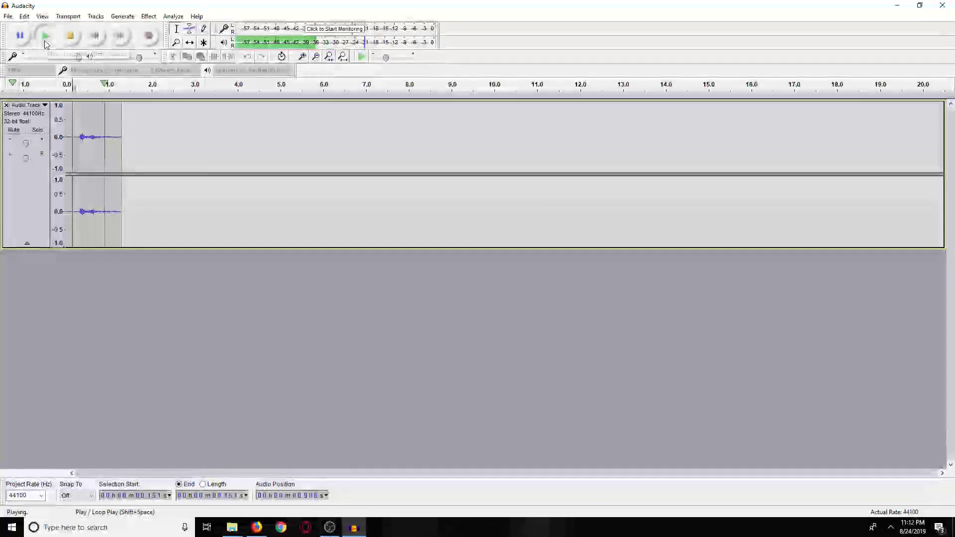
- Export the trimmed clip to an audio file with empty metadata tags, then close Audacity
{"action": "left_click", "coordinate": [8, 16]}
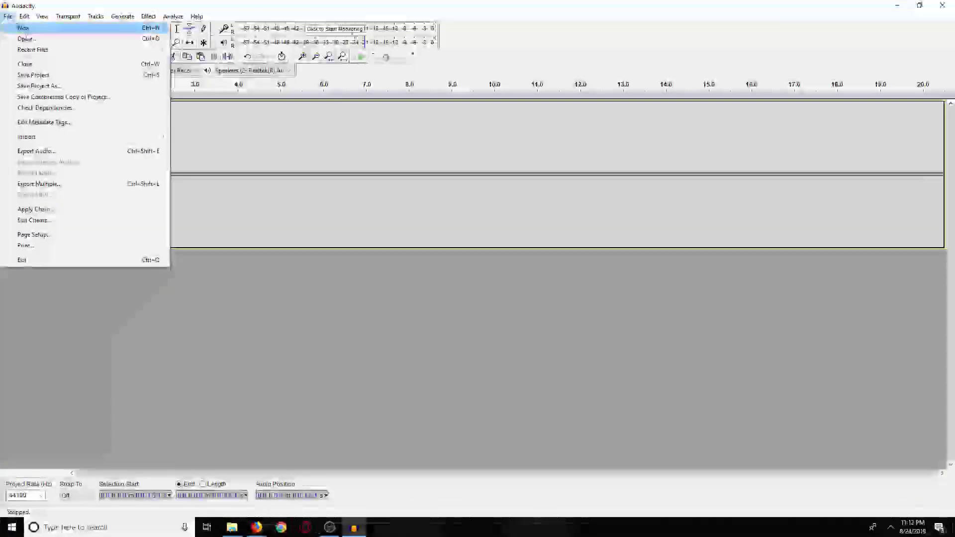
{"action": "left_click", "coordinate": [67, 151]}
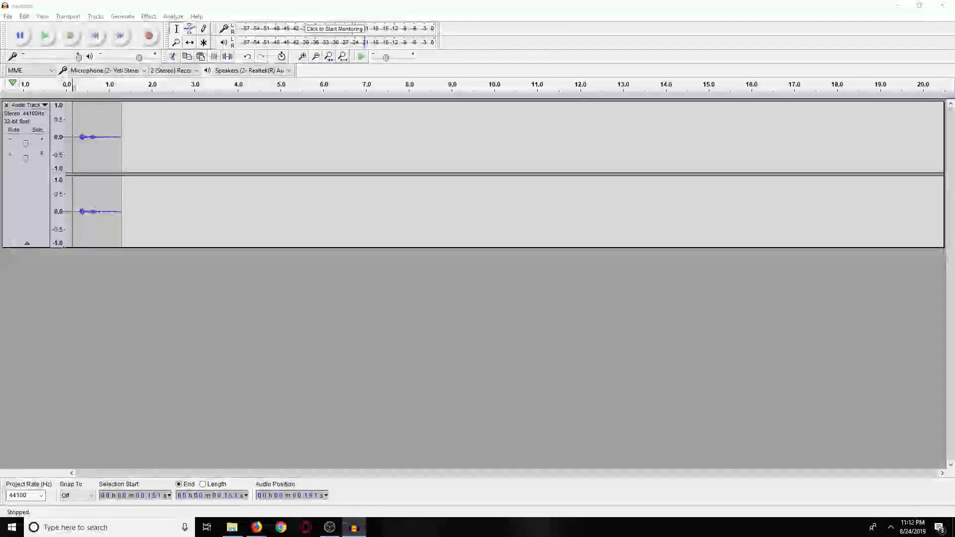
{"action": "key", "text": "Return"}
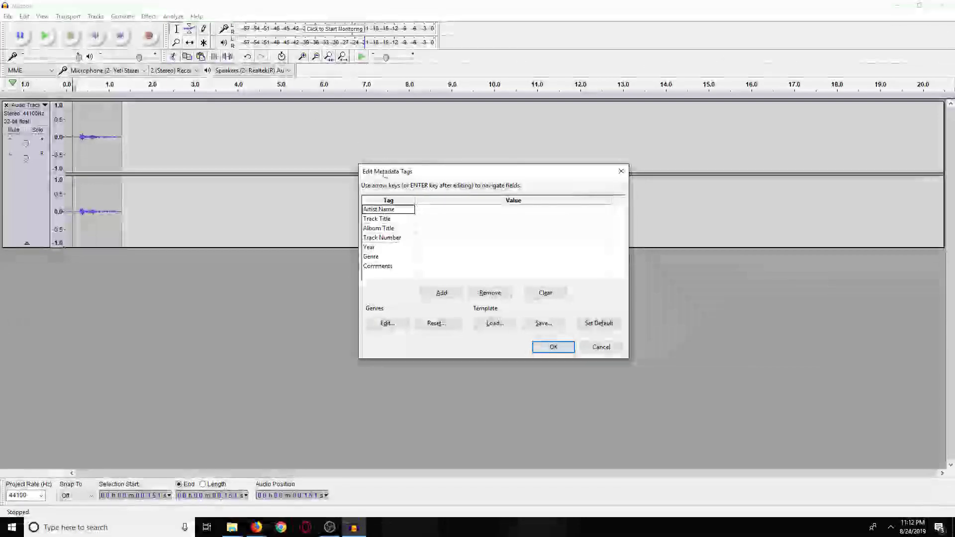
{"action": "left_click", "coordinate": [532, 349]}
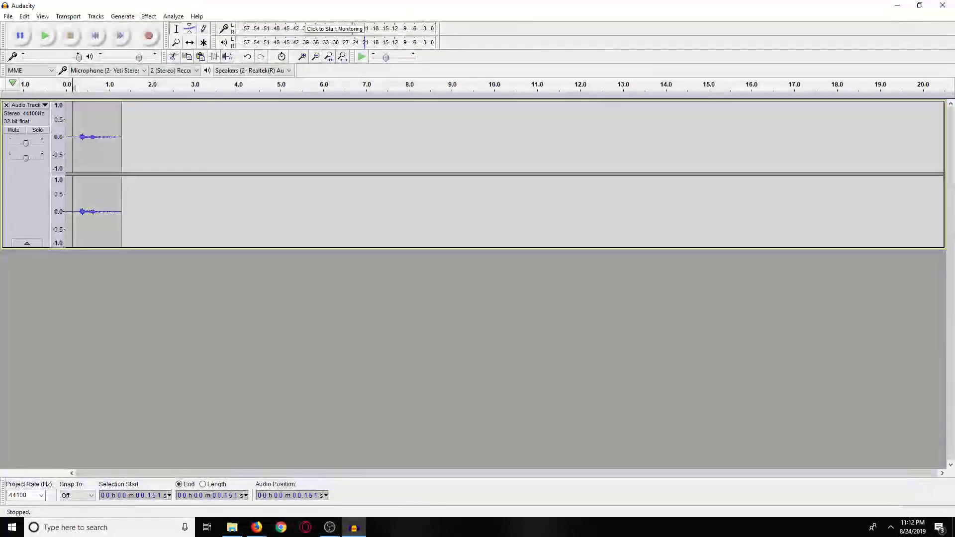
{"action": "left_click", "coordinate": [943, 5]}
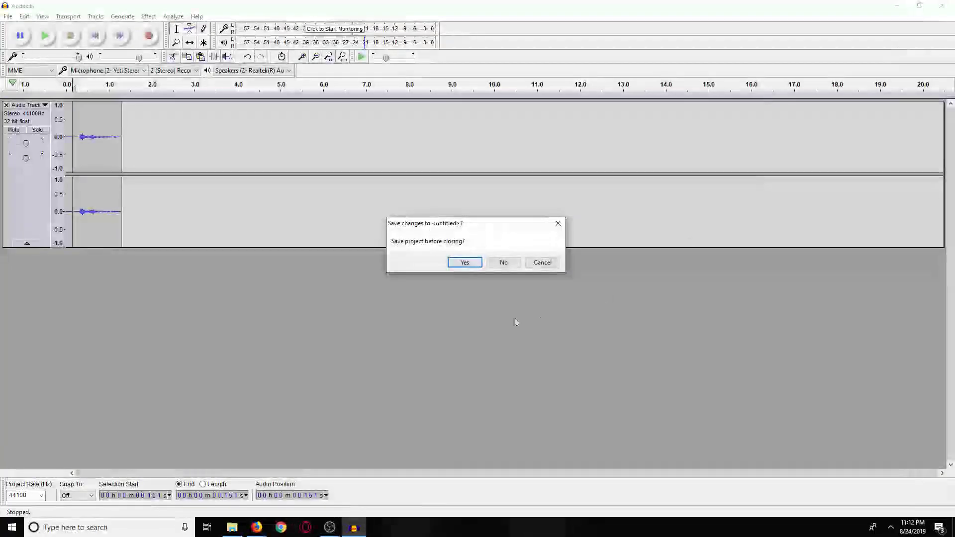
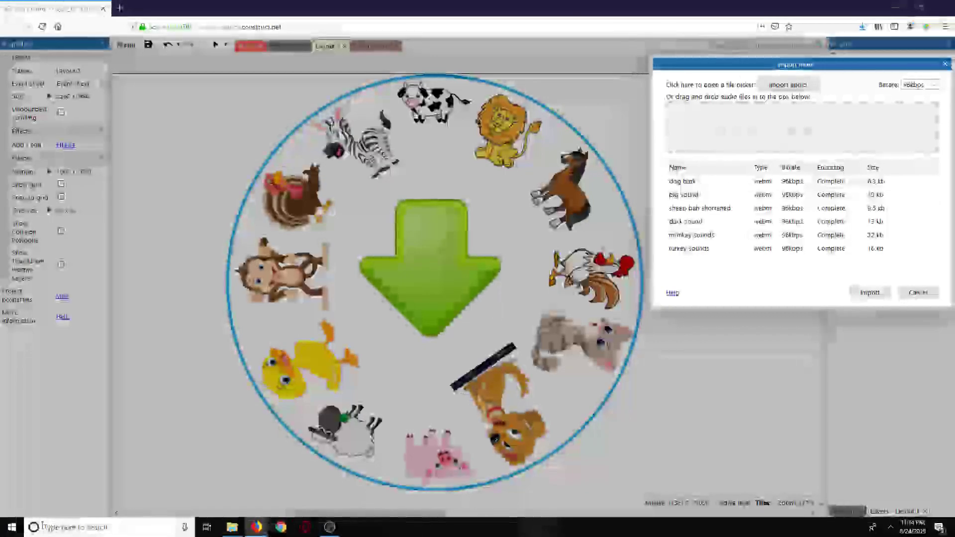
- Launch Audacity from the Windows search by typing 'aud'
{"action": "left_click", "coordinate": [116, 520]}
{"action": "type", "text": "aud"}
{"action": "key", "text": "Return"}
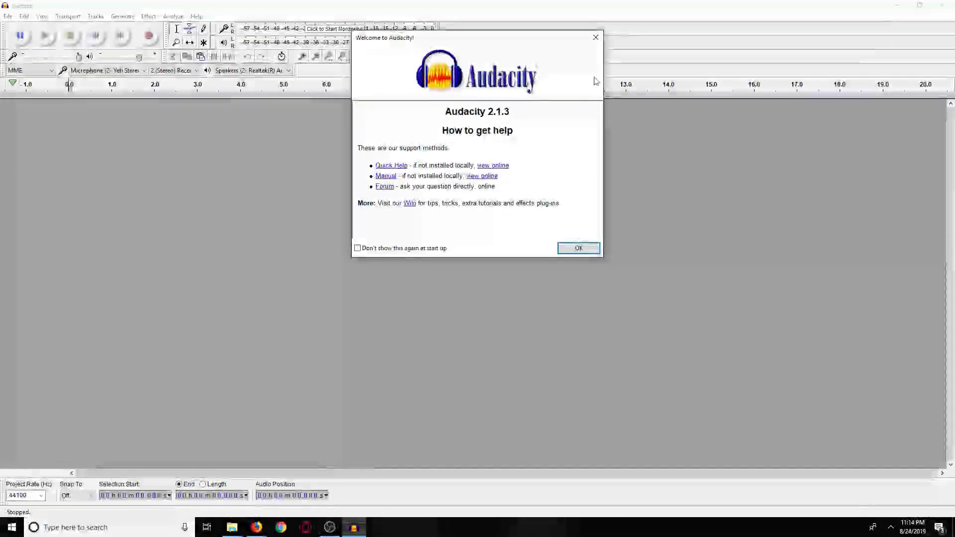
- Record a new stereo 44100 Hz take of about 11.6 seconds and select all of it
{"action": "key", "text": "Return"}
{"action": "key", "text": "r"}
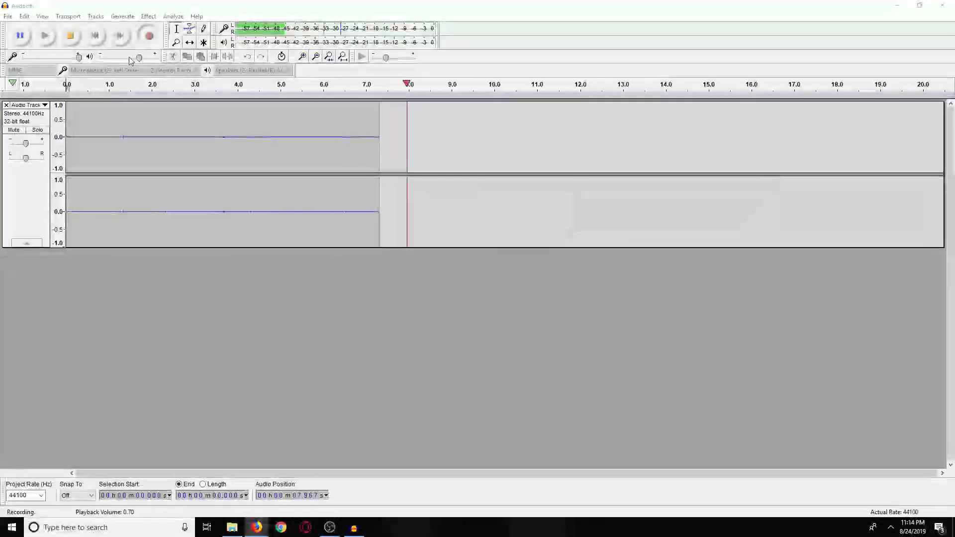
{"action": "left_click", "coordinate": [73, 40]}
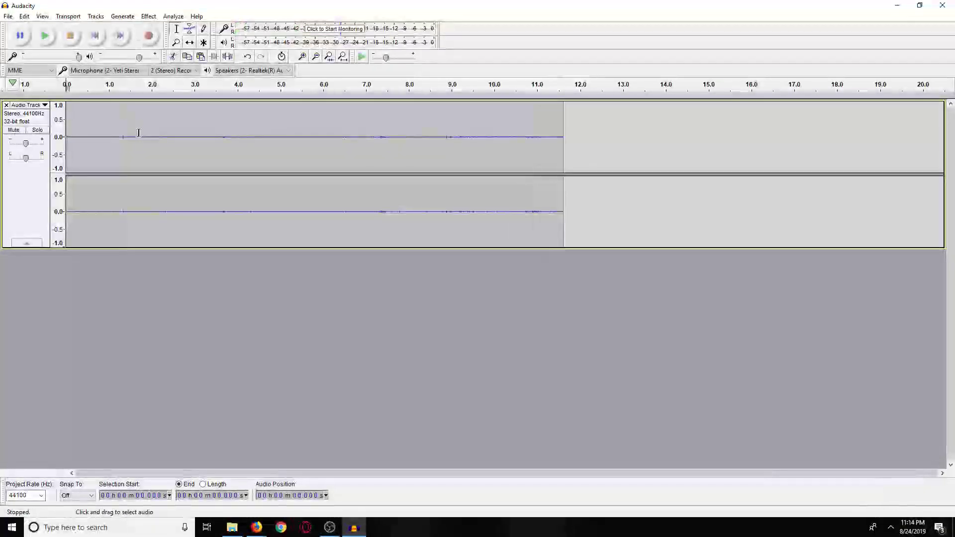
{"action": "left_click", "coordinate": [172, 130]}
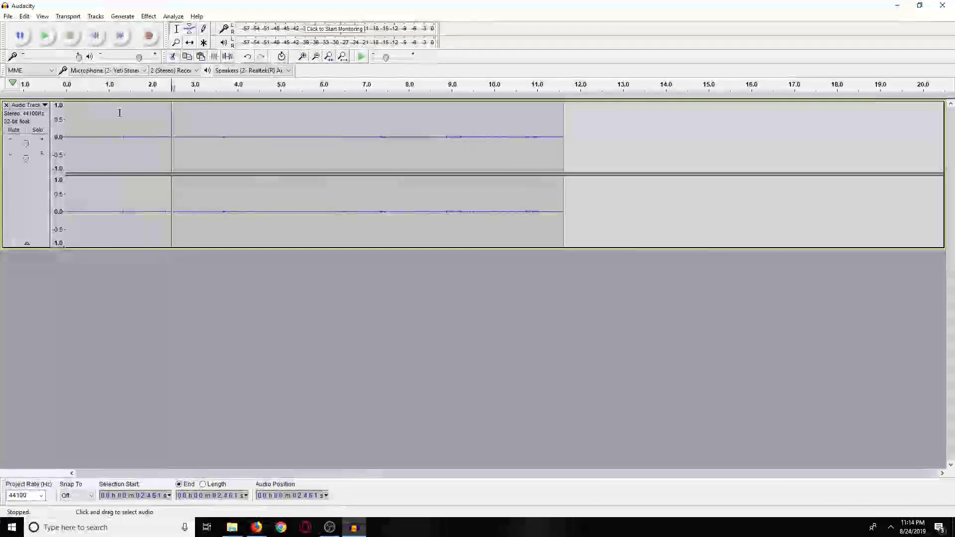
{"action": "key", "text": "ctrl+a"}
- Amplify the whole recording by 20 dB
{"action": "left_click", "coordinate": [148, 16]}
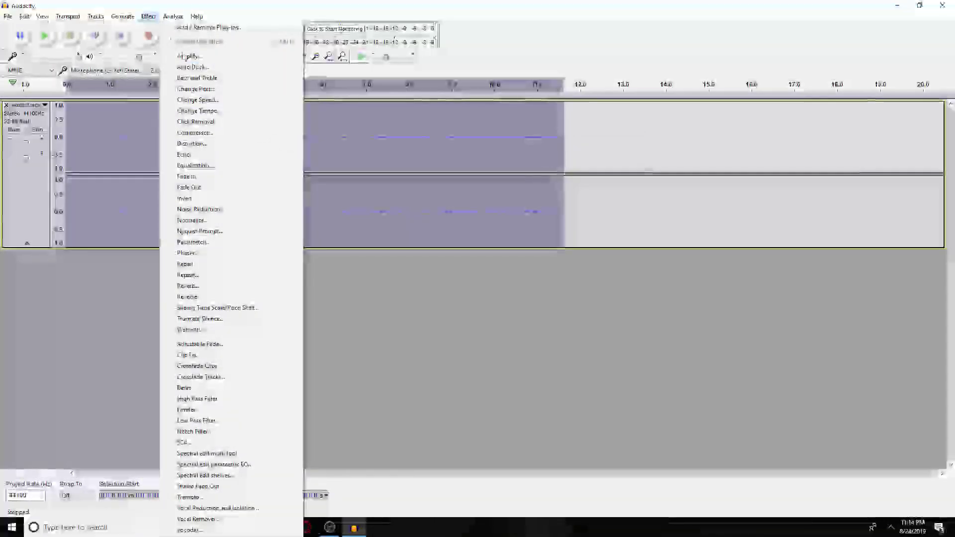
{"action": "left_click", "coordinate": [193, 56]}
{"action": "left_click_drag", "start_coordinate": [591, 245], "coordinate": [574, 246]}
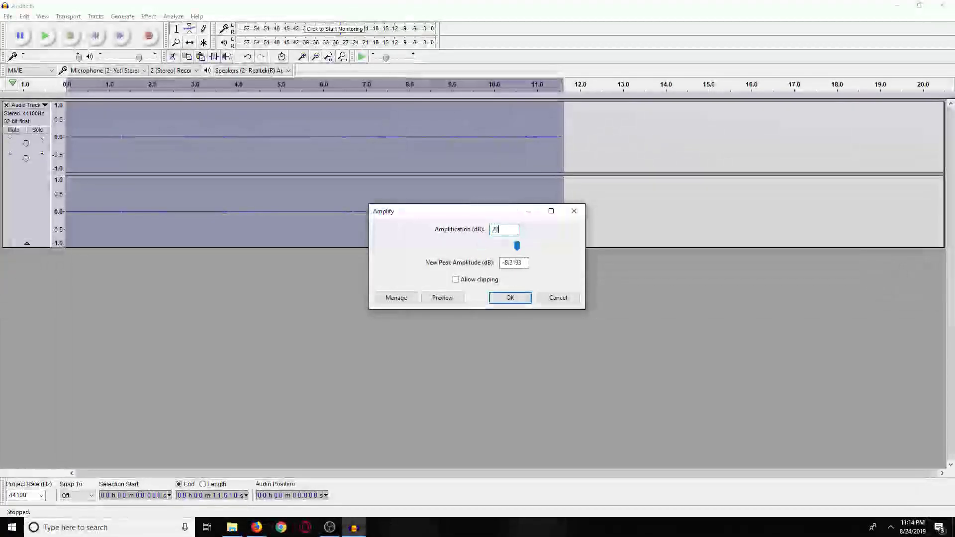
{"action": "left_click", "coordinate": [505, 297]}
- Play back the amplified take and select the quiet stretch from about 2.46 to 3.3 s
{"action": "left_click", "coordinate": [188, 209]}
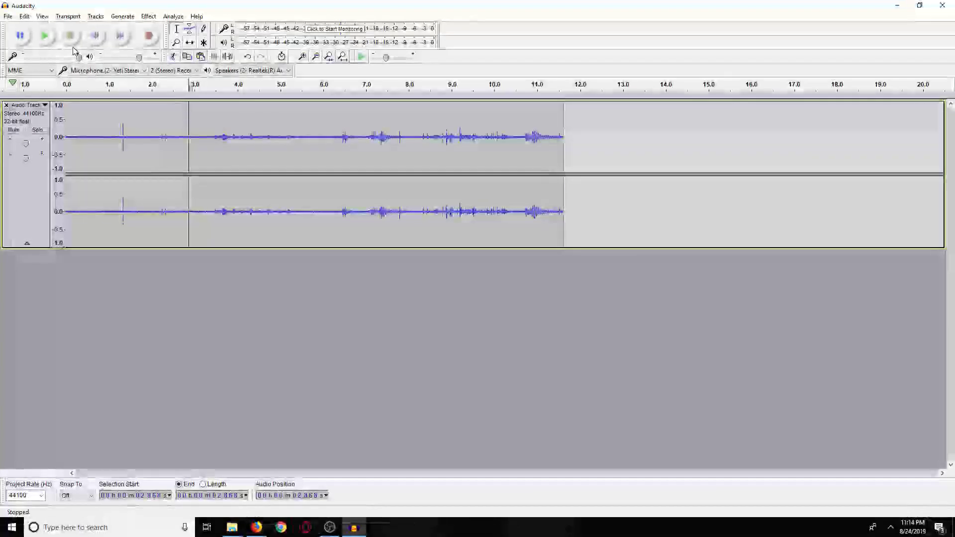
{"action": "left_click", "coordinate": [45, 42]}
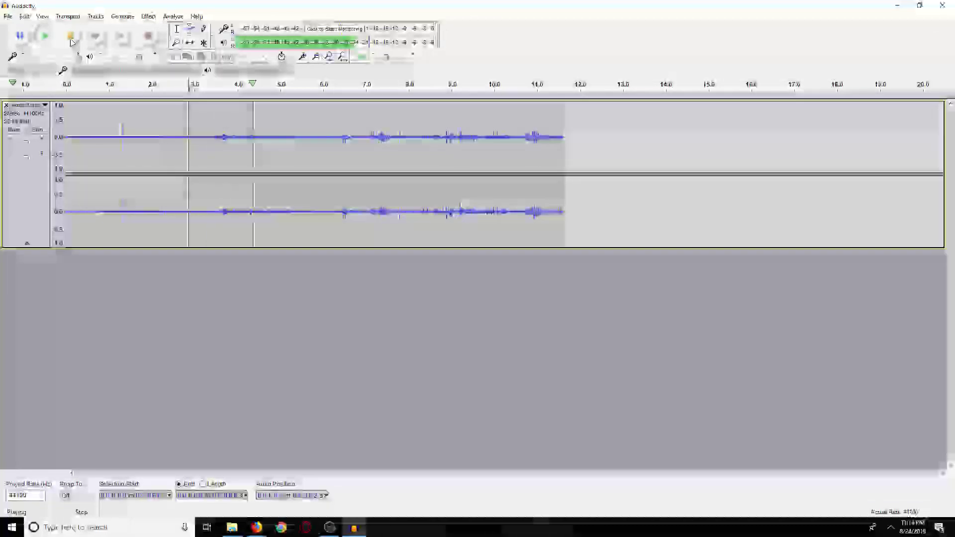
{"action": "left_click", "coordinate": [71, 42]}
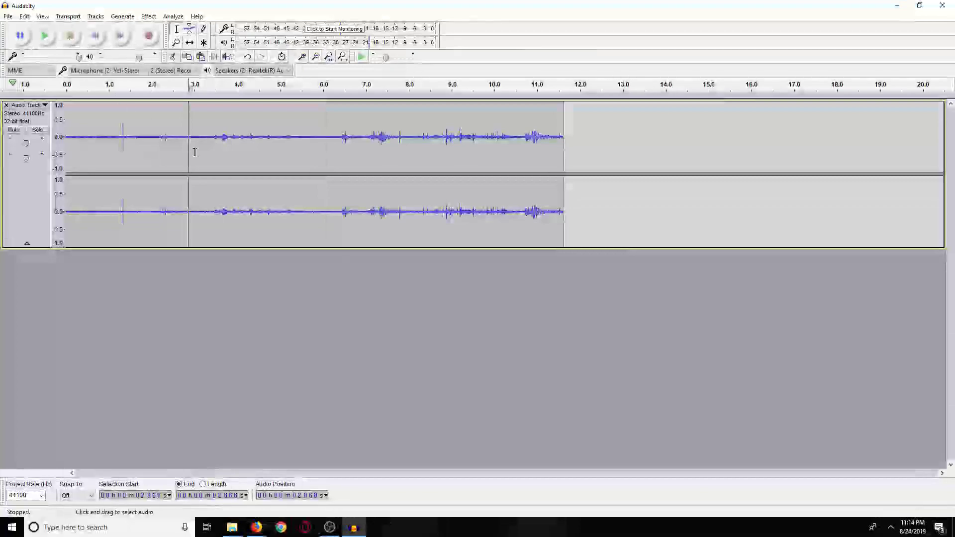
{"action": "left_click", "coordinate": [170, 136]}
{"action": "left_click_drag", "start_coordinate": [204, 135], "coordinate": [208, 136]}
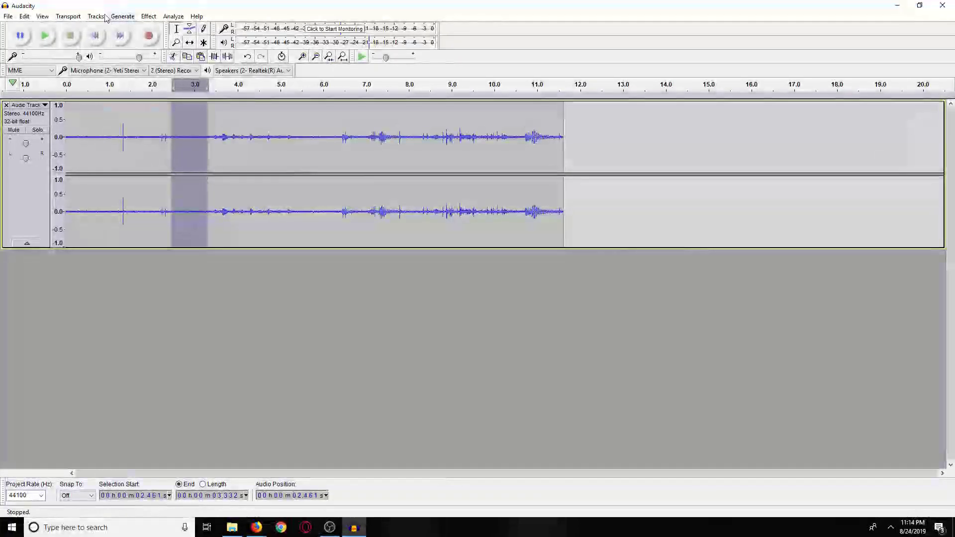
{"action": "left_click", "coordinate": [148, 16]}
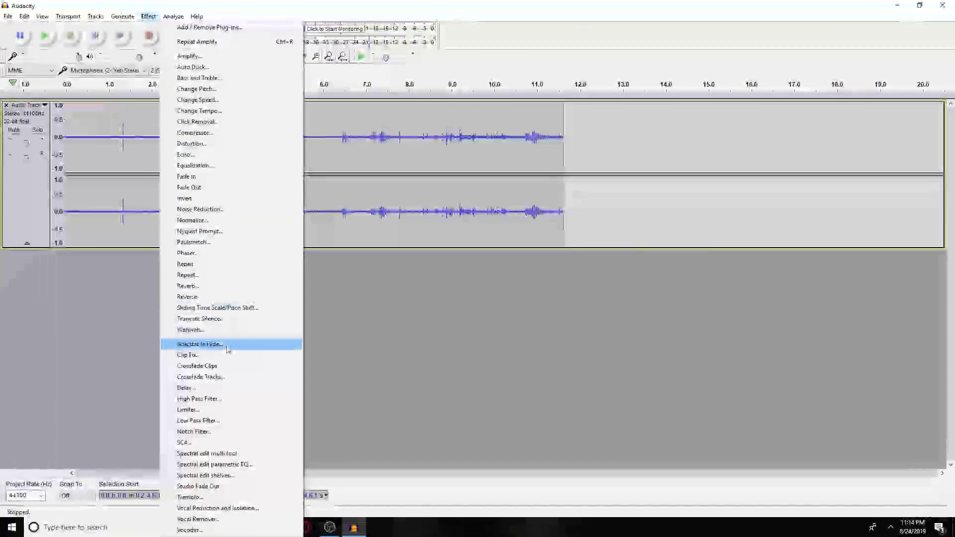
- Capture a noise profile from the quiet stretch and apply Noise Reduction to the whole track
{"action": "left_click", "coordinate": [199, 209]}
{"action": "left_click", "coordinate": [467, 215]}
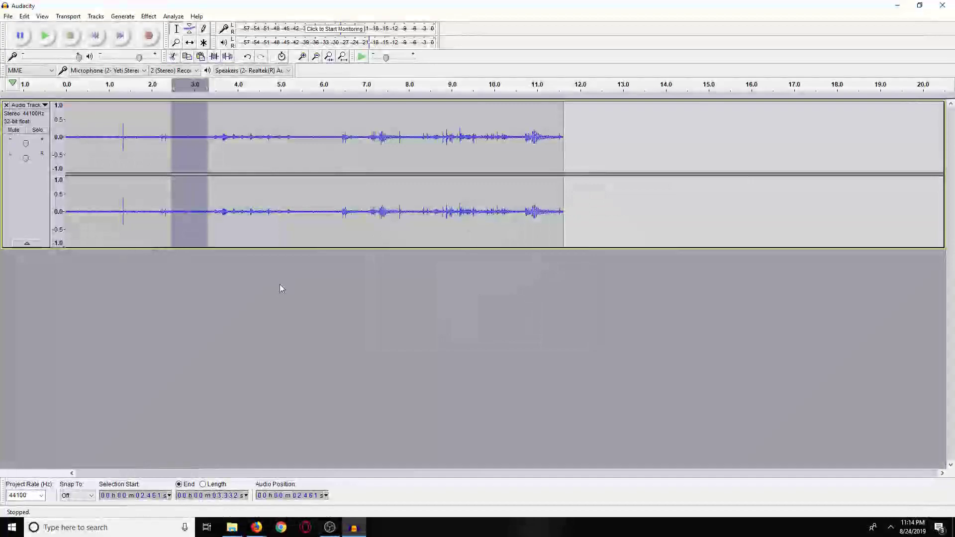
{"action": "key", "text": "ctrl+a"}
{"action": "left_click", "coordinate": [149, 17]}
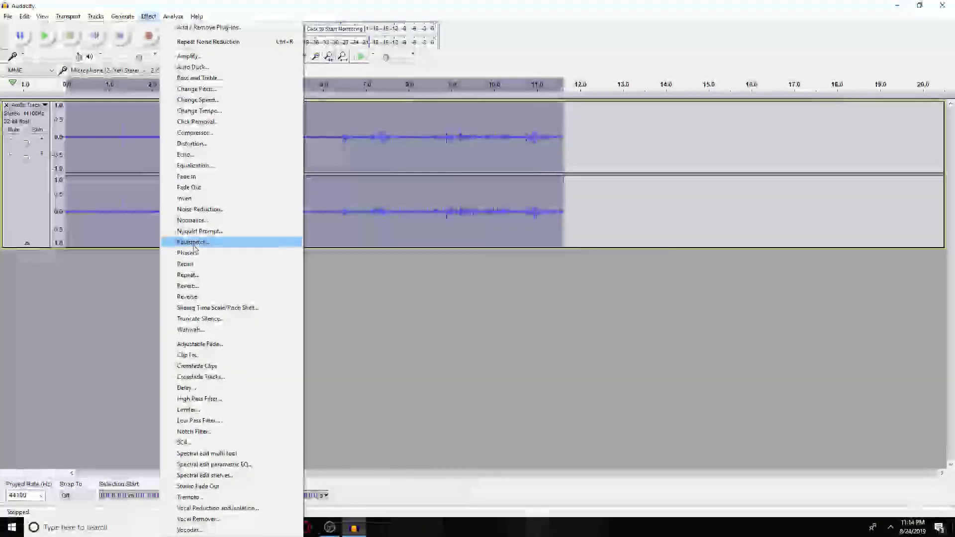
{"action": "left_click", "coordinate": [199, 209]}
{"action": "left_click", "coordinate": [519, 346]}
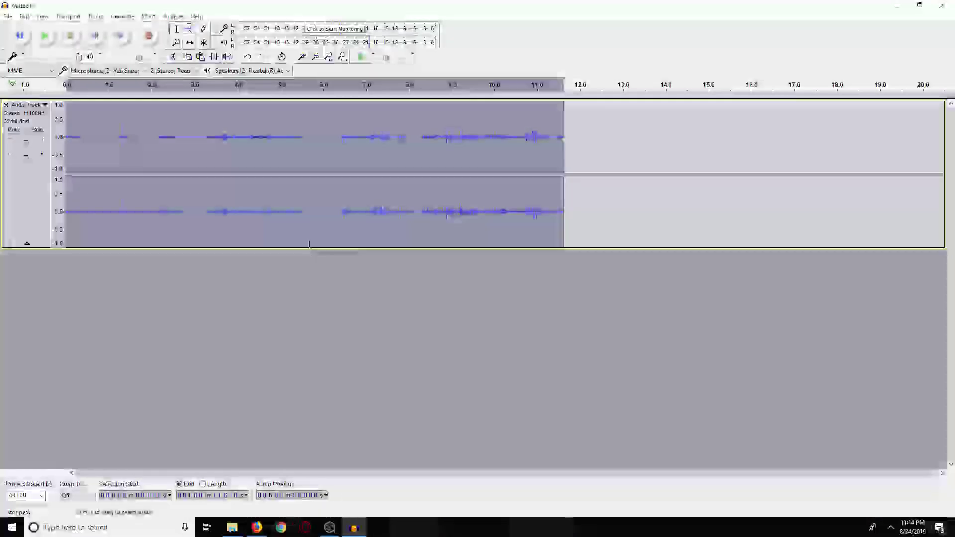
- Take a new noise profile from 2.58–3.18 s and reapply Noise Reduction across the whole track
{"action": "left_click", "coordinate": [200, 137]}
{"action": "left_click_drag", "start_coordinate": [186, 135], "coordinate": [202, 138]}
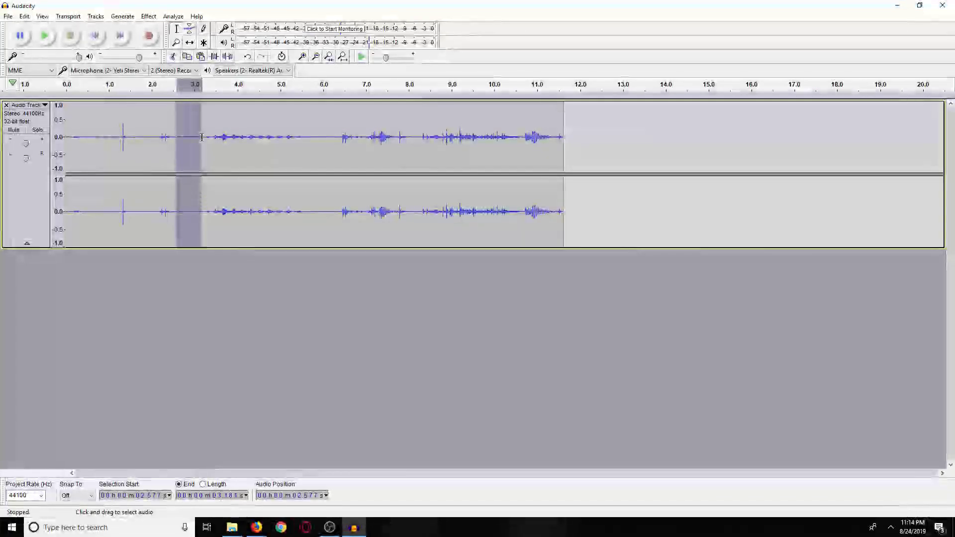
{"action": "left_click", "coordinate": [145, 19]}
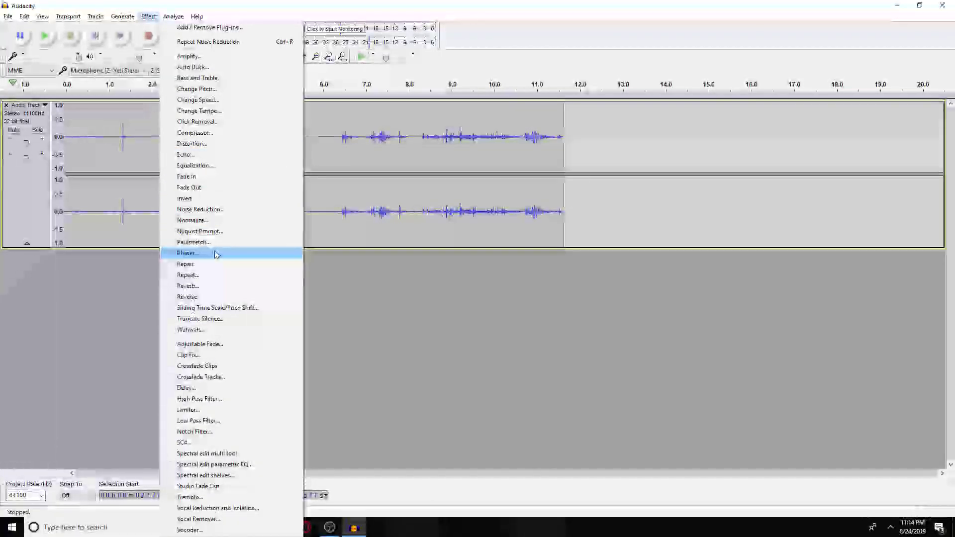
{"action": "left_click", "coordinate": [204, 210]}
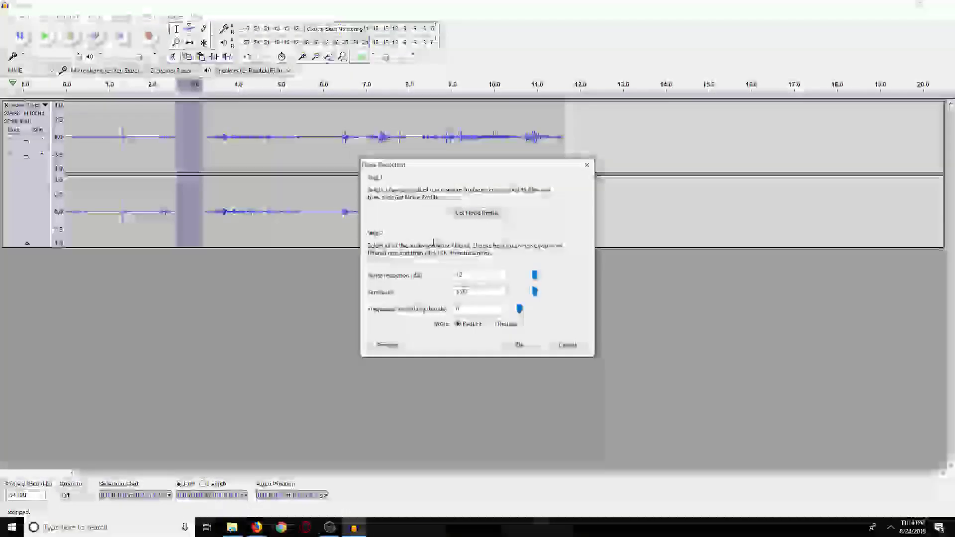
{"action": "left_click", "coordinate": [481, 219]}
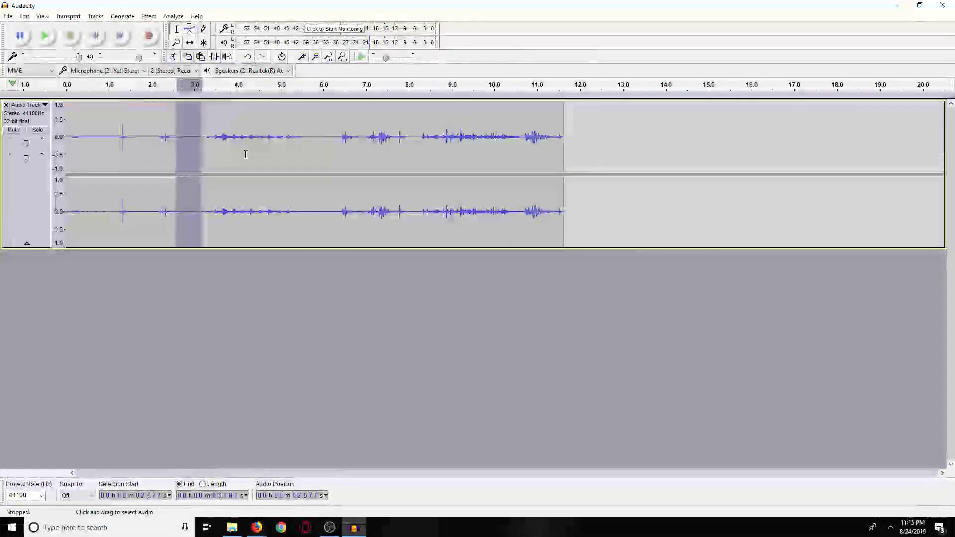
{"action": "key", "text": "ctrl+a"}
{"action": "left_click", "coordinate": [148, 17]}
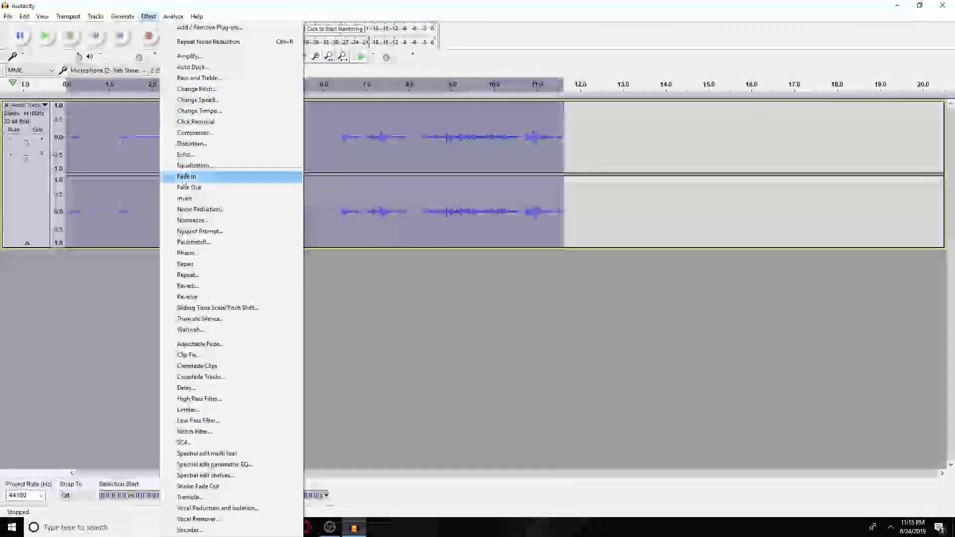
{"action": "left_click", "coordinate": [199, 209]}
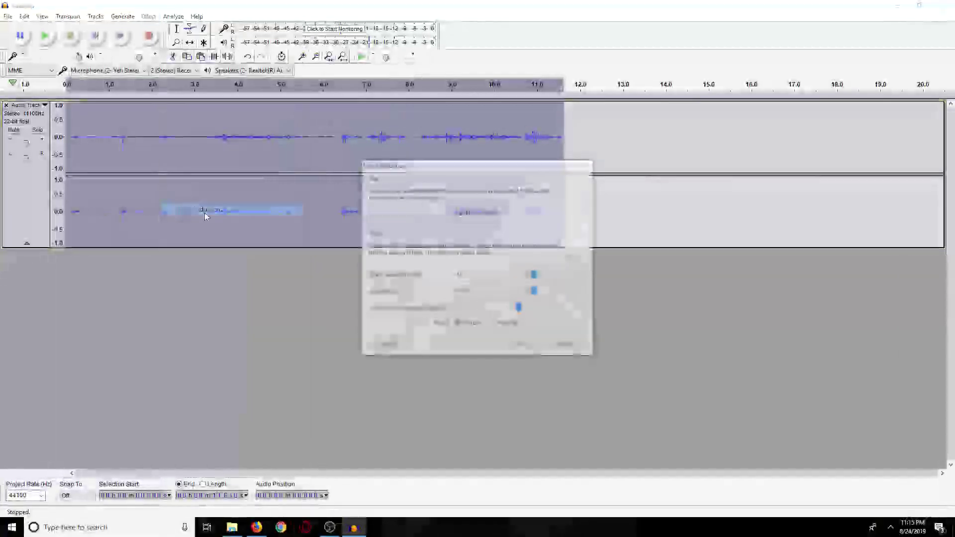
{"action": "left_click", "coordinate": [506, 346]}
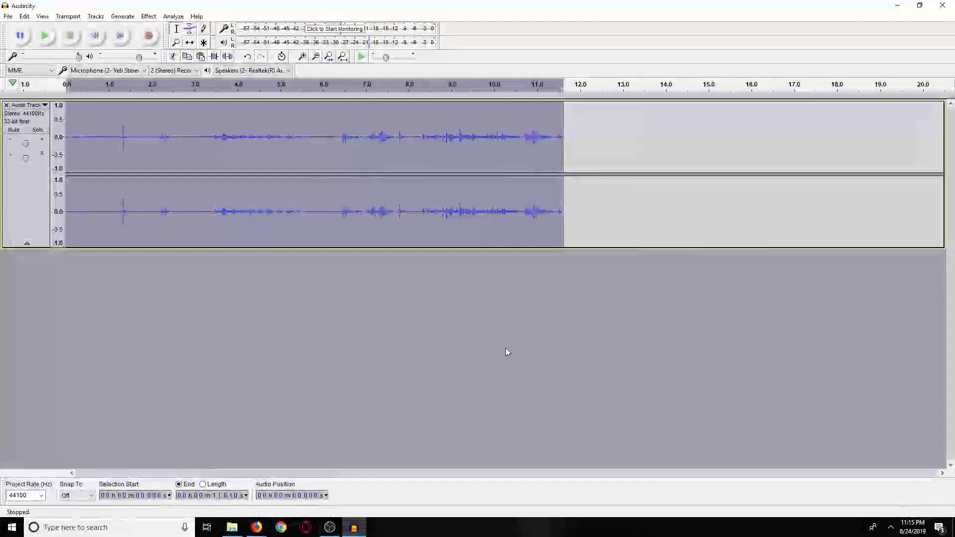
{"action": "left_click", "coordinate": [184, 128]}
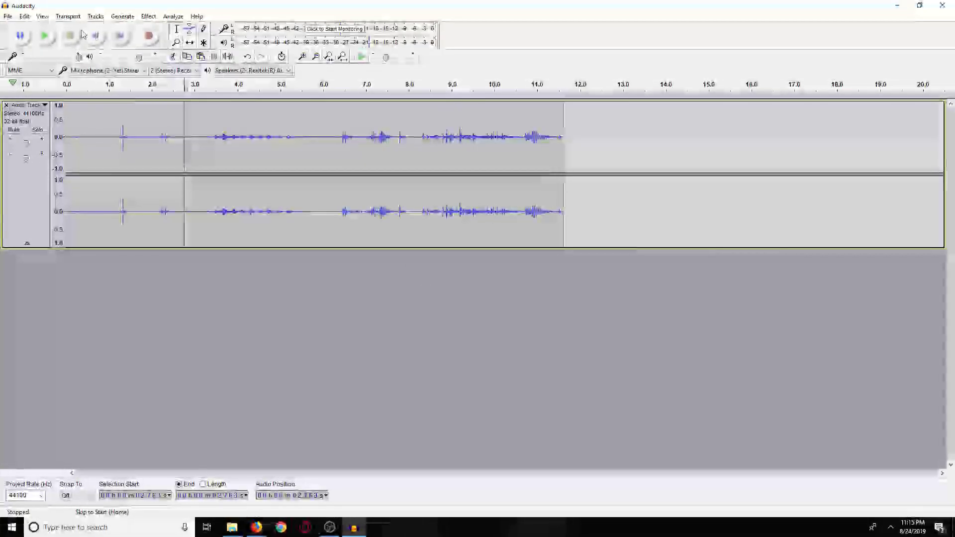
- Listen from 2.76 s, then delete the opening audio from 0 to about 3.1 s
{"action": "left_click", "coordinate": [53, 39]}
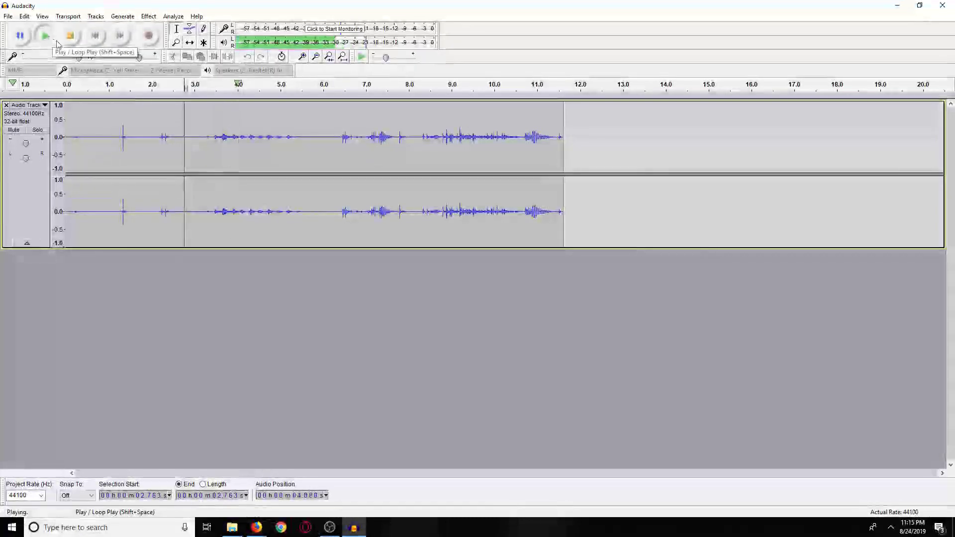
{"action": "left_click", "coordinate": [73, 40]}
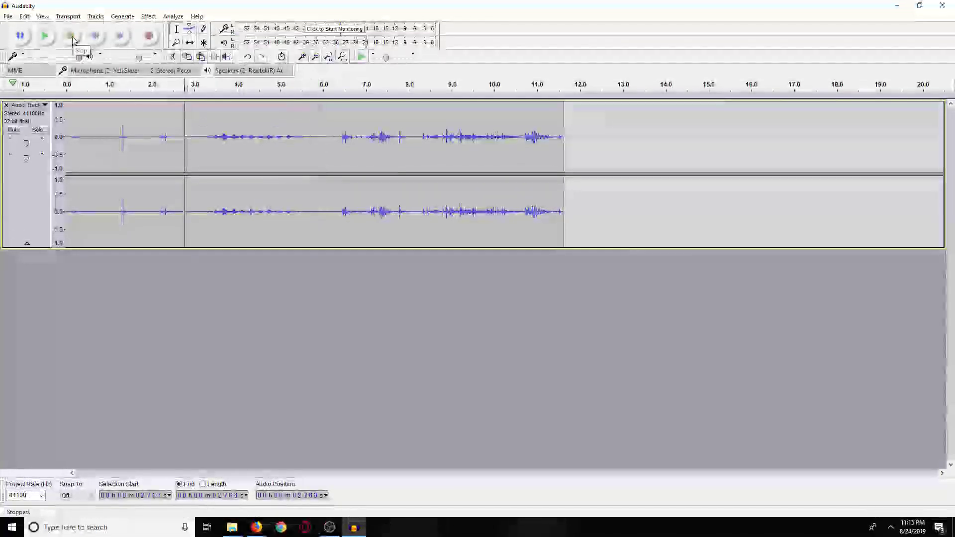
{"action": "left_click_drag", "start_coordinate": [201, 133], "coordinate": [56, 129]}
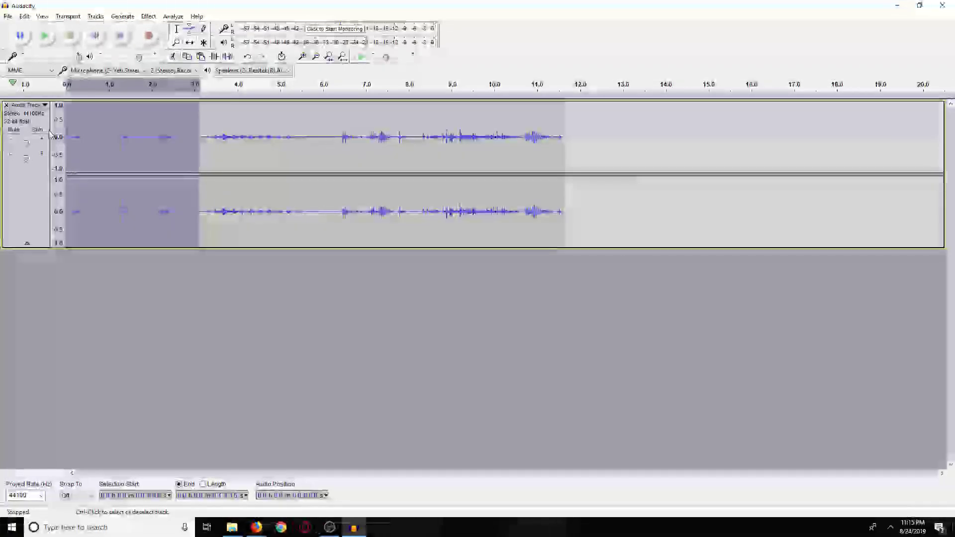
{"action": "key", "text": "Delete"}
- Delete everything after the zebra call and play the roughly 2.4-second clip
{"action": "left_click_drag", "start_coordinate": [172, 132], "coordinate": [463, 142]}
{"action": "key", "text": "Delete"}
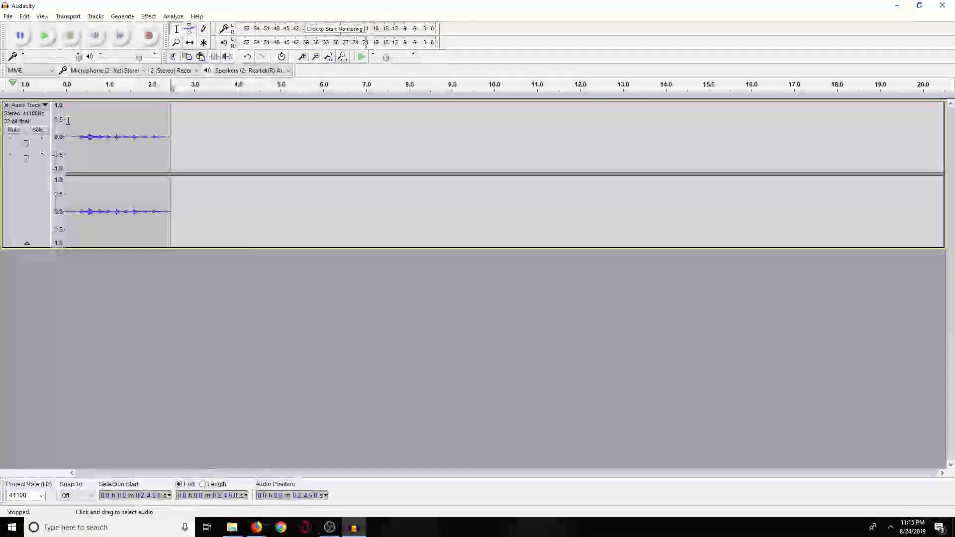
{"action": "left_click", "coordinate": [46, 46]}
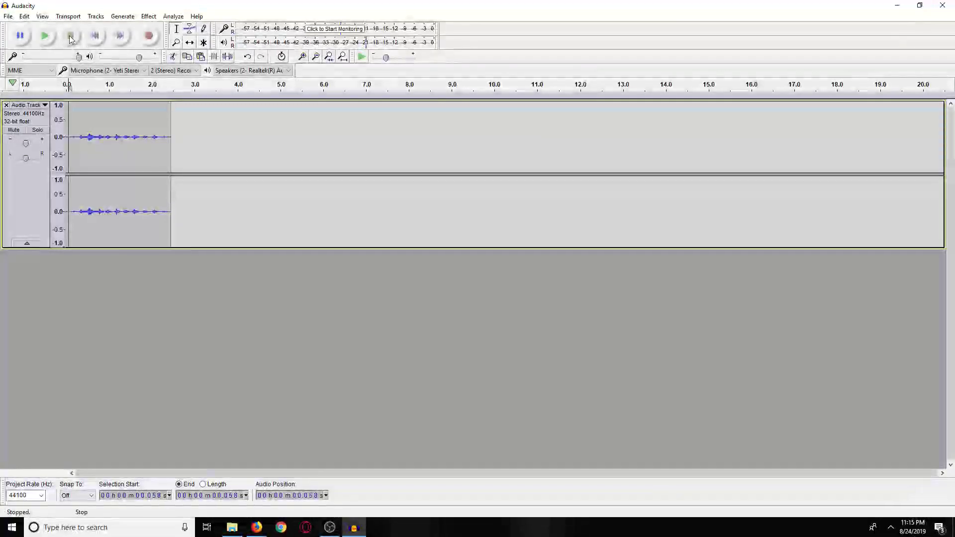
{"action": "left_click", "coordinate": [8, 17]}
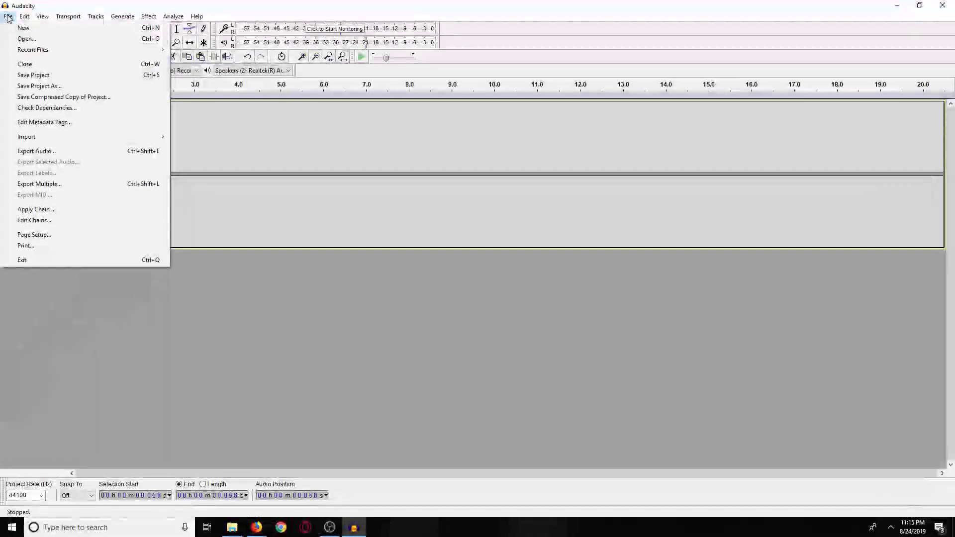
- Export the trimmed zebra clip as audio, accept the metadata tags, and quit Audacity without saving
{"action": "left_click", "coordinate": [59, 153]}
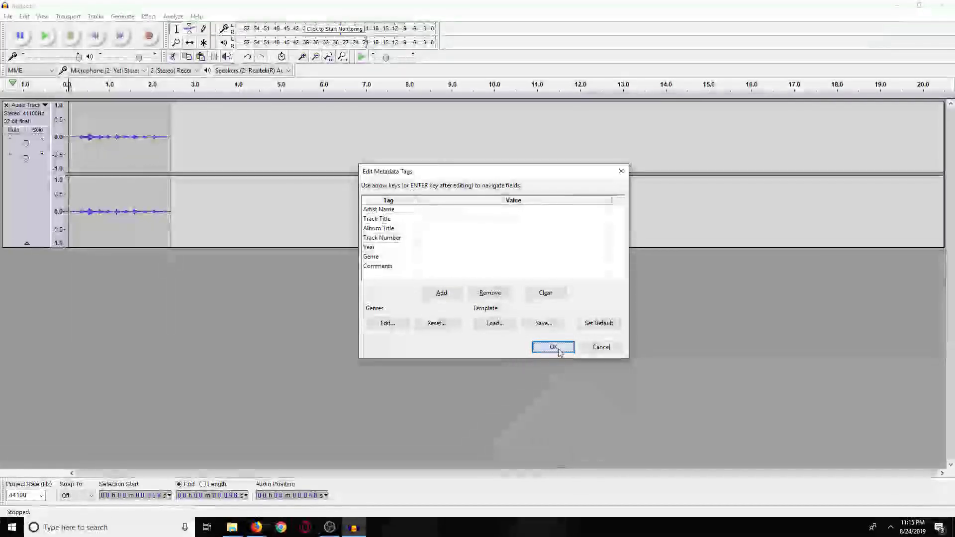
{"action": "left_click", "coordinate": [559, 347]}
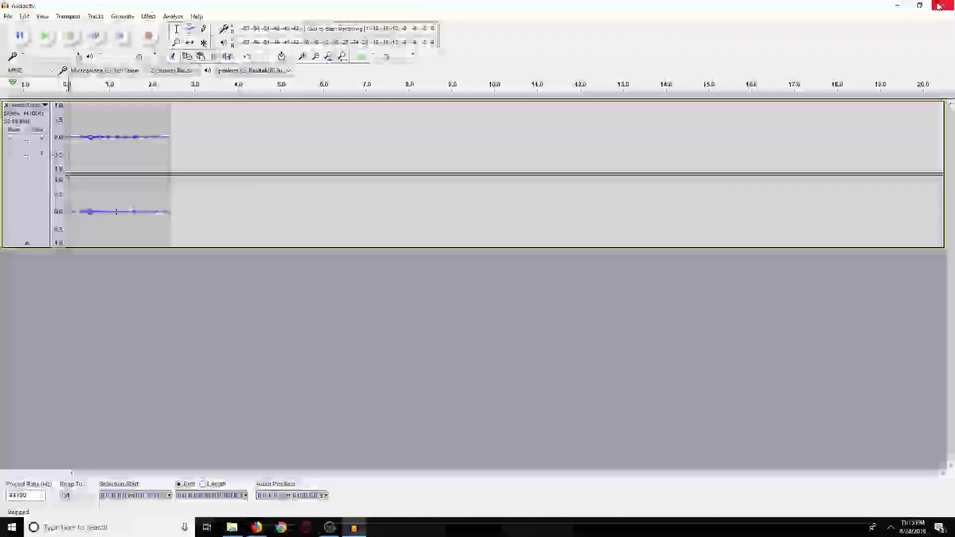
{"action": "left_click", "coordinate": [943, 5]}
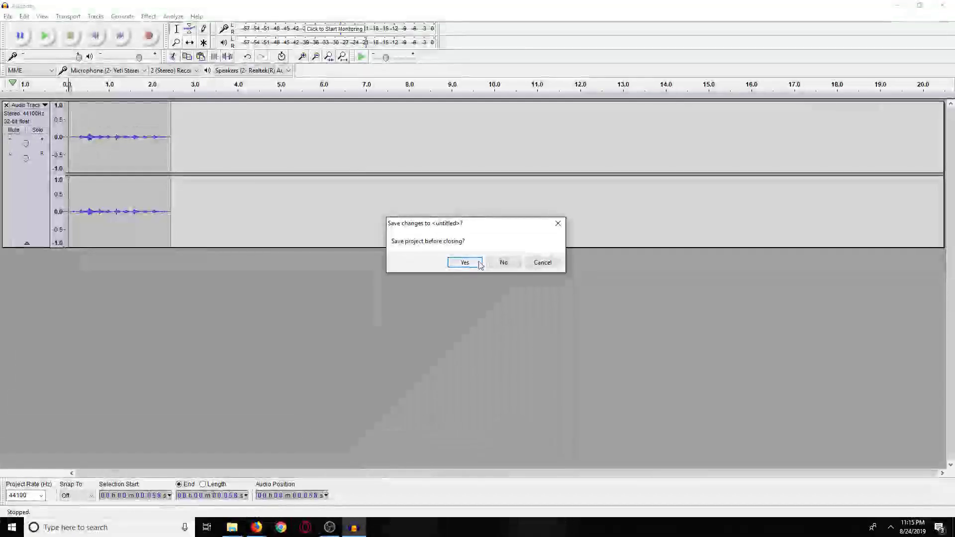
{"action": "left_click", "coordinate": [497, 264]}
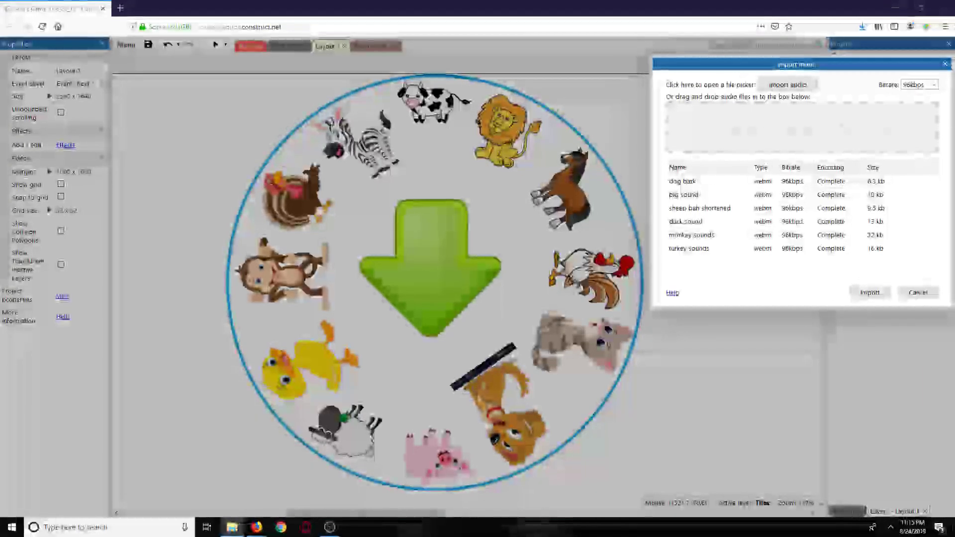
- Drop the exported zebra sounds file into the Import music box and import it
{"action": "left_click_drag", "start_coordinate": [681, 189], "coordinate": [748, 152]}
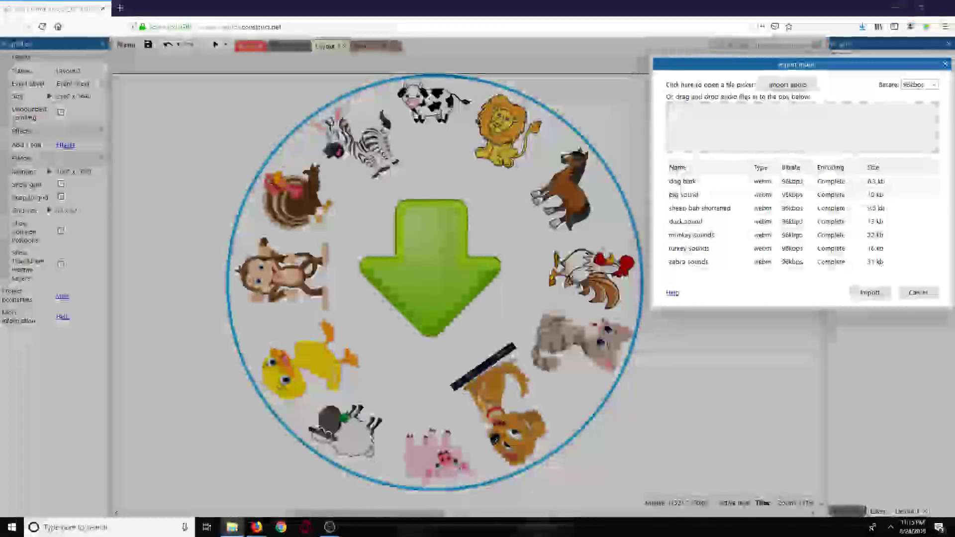
{"action": "left_click", "coordinate": [879, 294]}
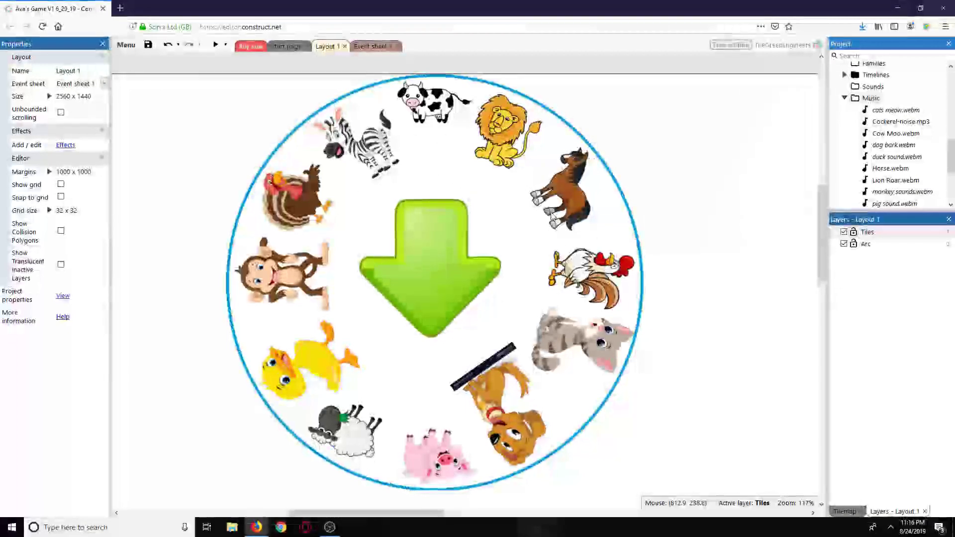
{"action": "scroll", "coordinate": [907, 175], "scroll_direction": "up", "scroll_amount": 3}
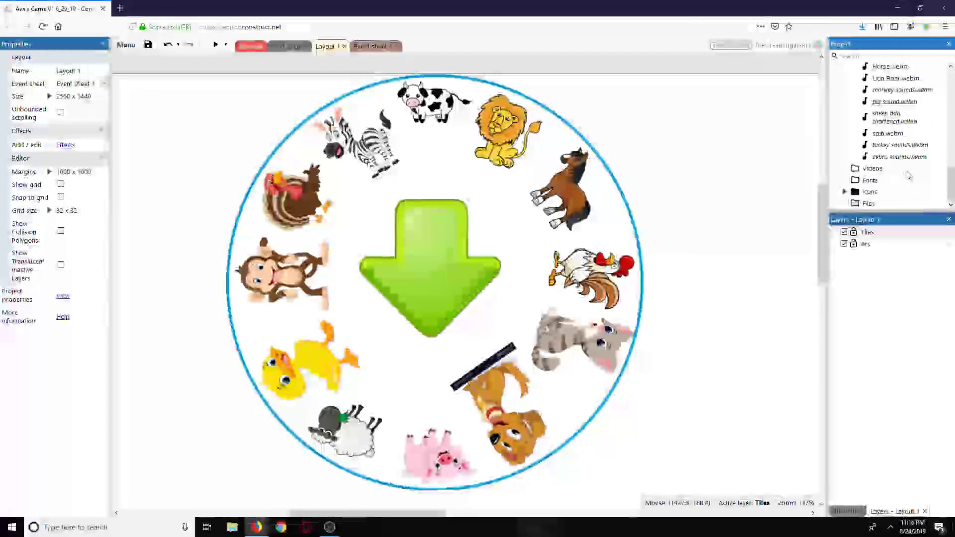
{"action": "scroll", "coordinate": [908, 177], "scroll_direction": "up", "scroll_amount": 5}
{"action": "scroll", "coordinate": [908, 177], "scroll_direction": "down", "scroll_amount": 8}
{"action": "scroll", "coordinate": [907, 178], "scroll_direction": "up", "scroll_amount": 3}
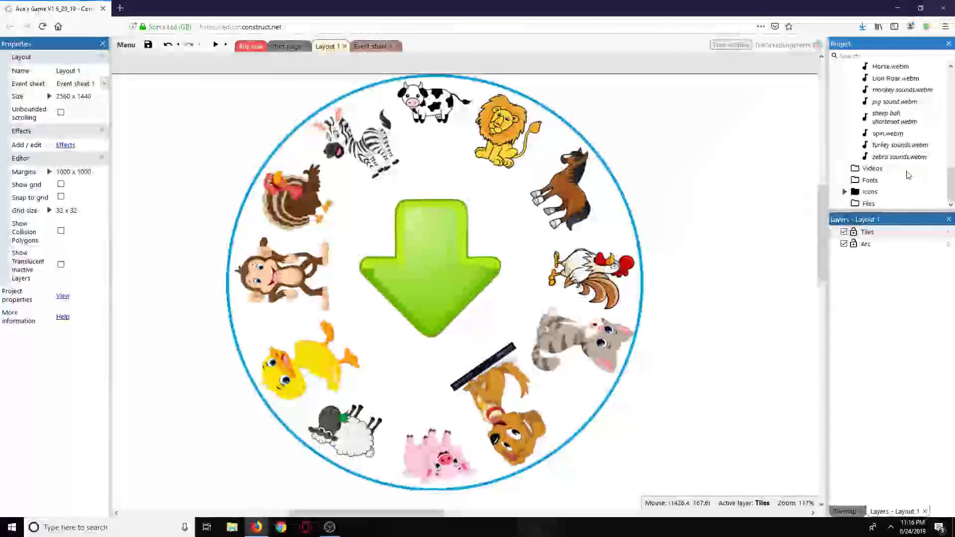
{"action": "scroll", "coordinate": [908, 180], "scroll_direction": "down", "scroll_amount": 3}
{"action": "mouse_move", "coordinate": [951, 167]}
{"action": "left_mouse_down"}
{"action": "mouse_move", "coordinate": [947, 145]}
{"action": "mouse_move", "coordinate": [942, 157]}
{"action": "left_mouse_up"}
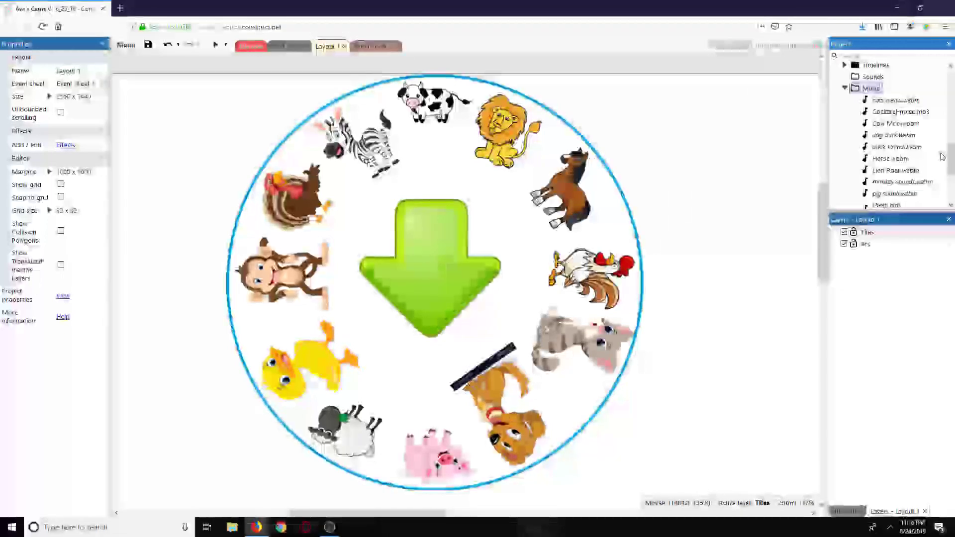